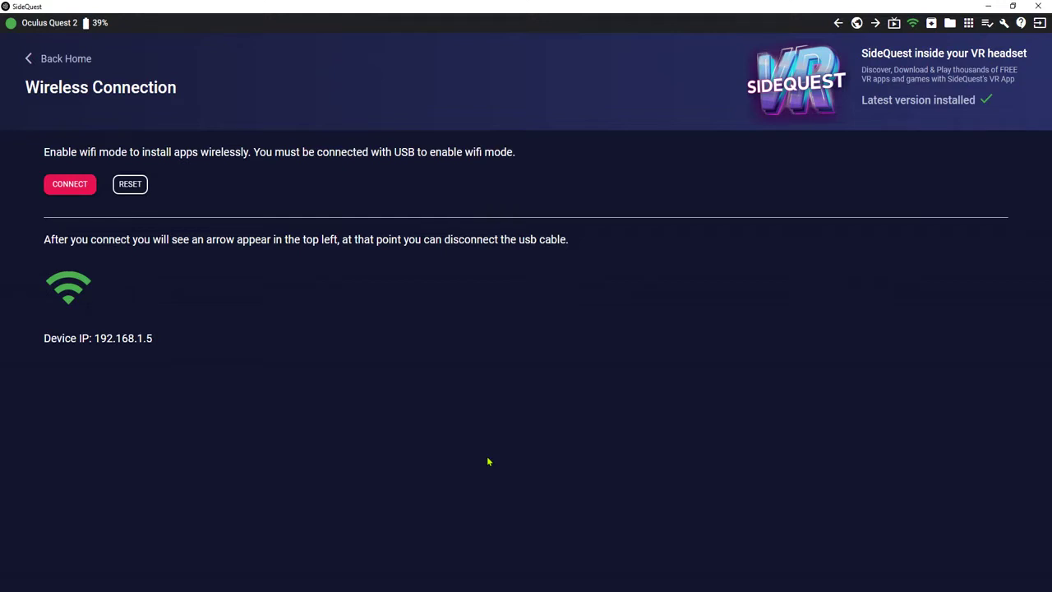
# Step: Locate launcher-release.apk in the Unity build's release folder, then return to SideQuest
pyautogui.click(314, 588)
pyautogui.click(379, 199)
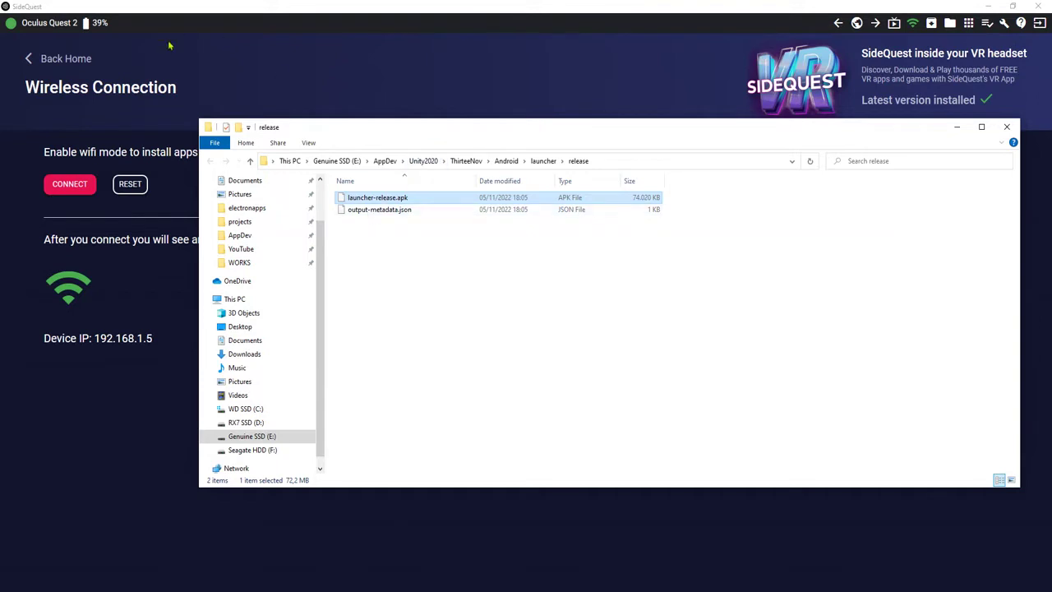
pyautogui.click(463, 8)
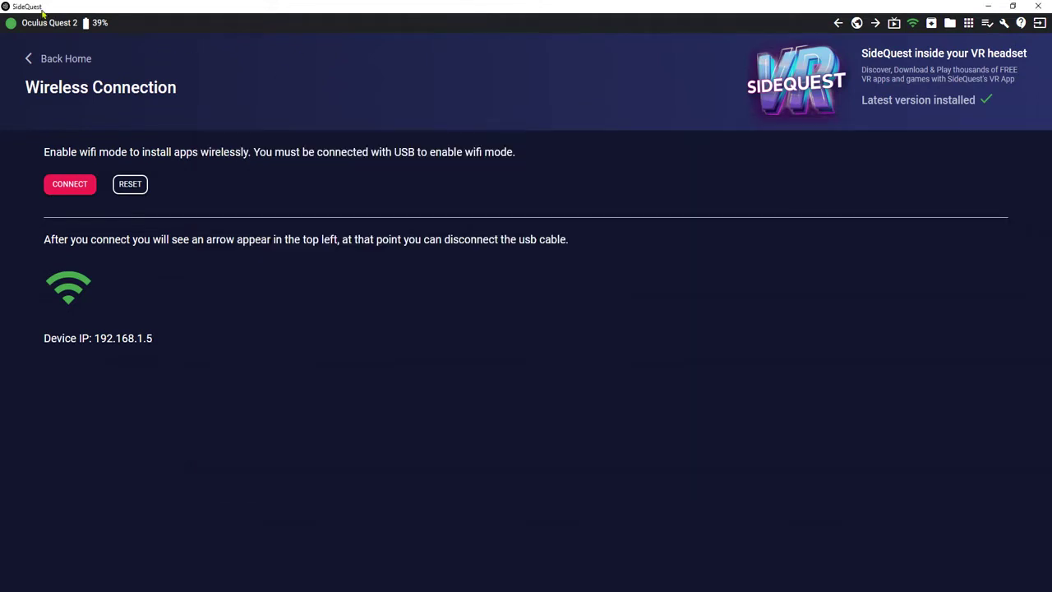
# Step: Install launcher-release.apk from the release folder onto the Quest 2 via SideQuest
pyautogui.click(931, 24)
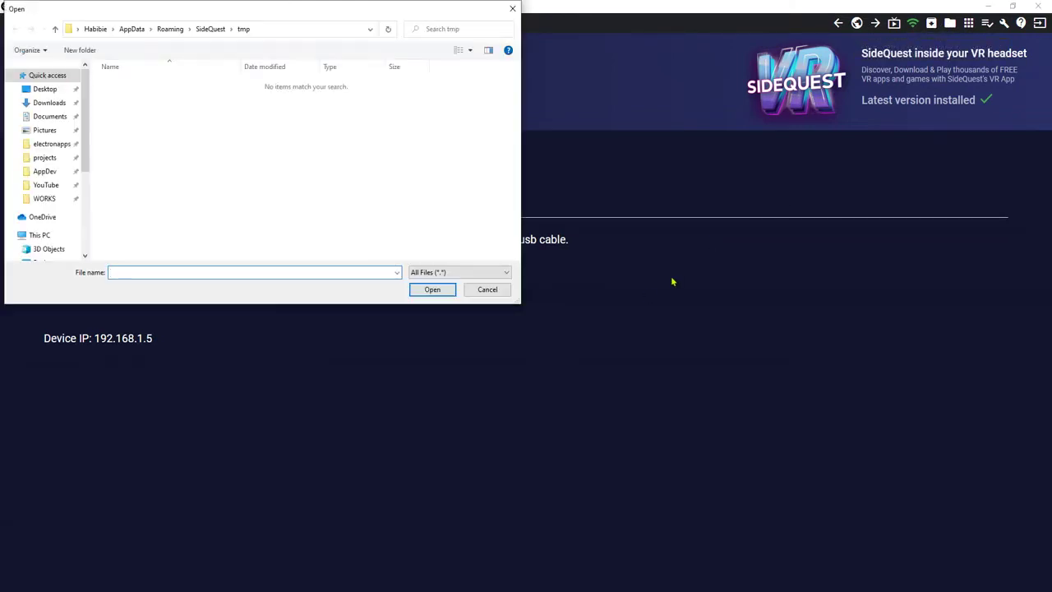
pyautogui.click(336, 582)
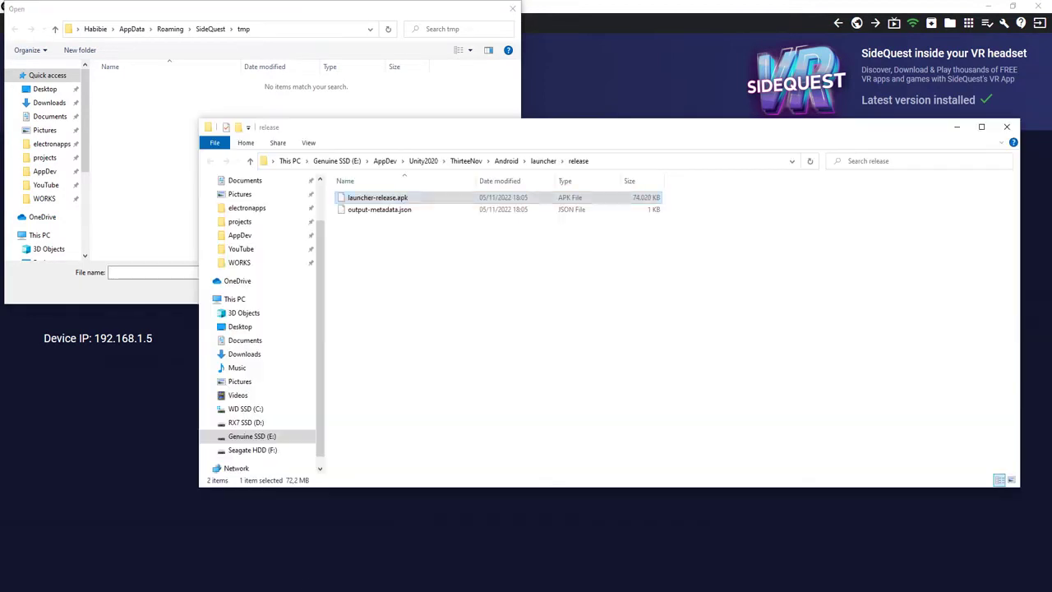
pyautogui.click(601, 161)
pyautogui.hotkey('ctrl', 'c')
pyautogui.click(175, 285)
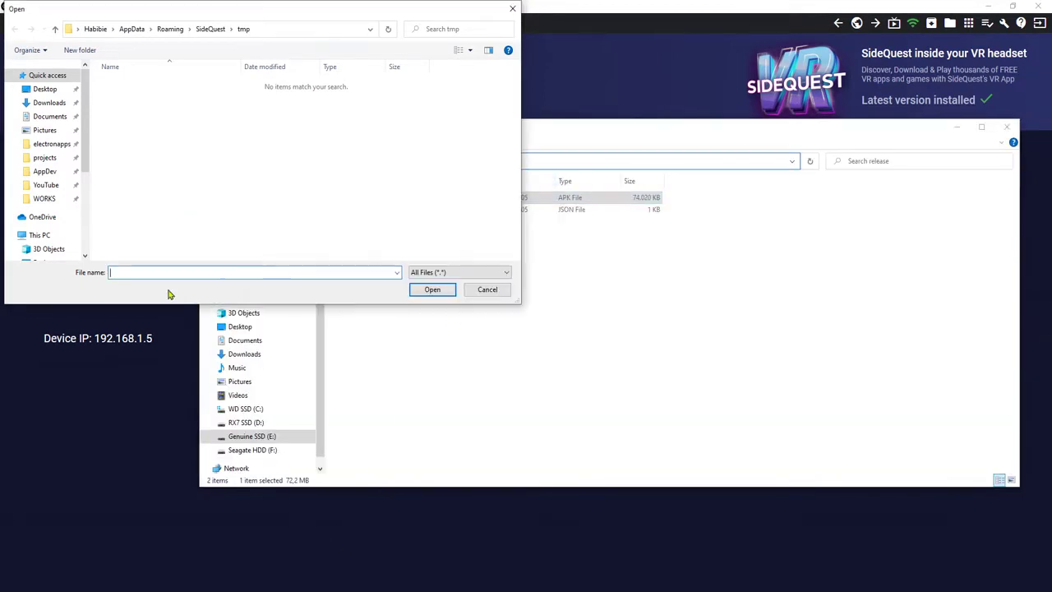
pyautogui.hotkey('ctrl', 'v')
pyautogui.press('Return')
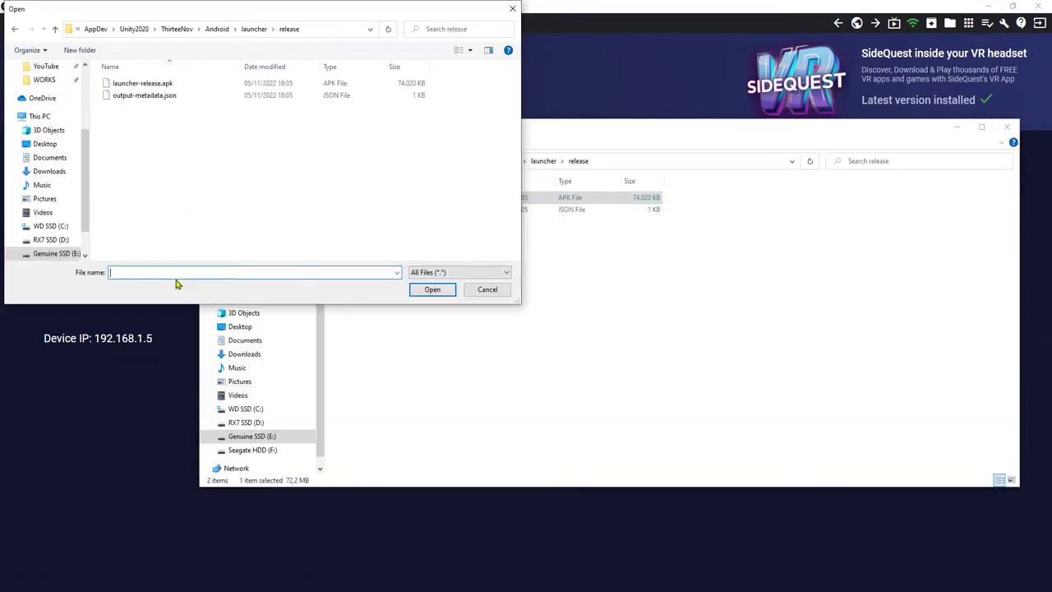
pyautogui.doubleClick(156, 84)
pyautogui.click(443, 72)
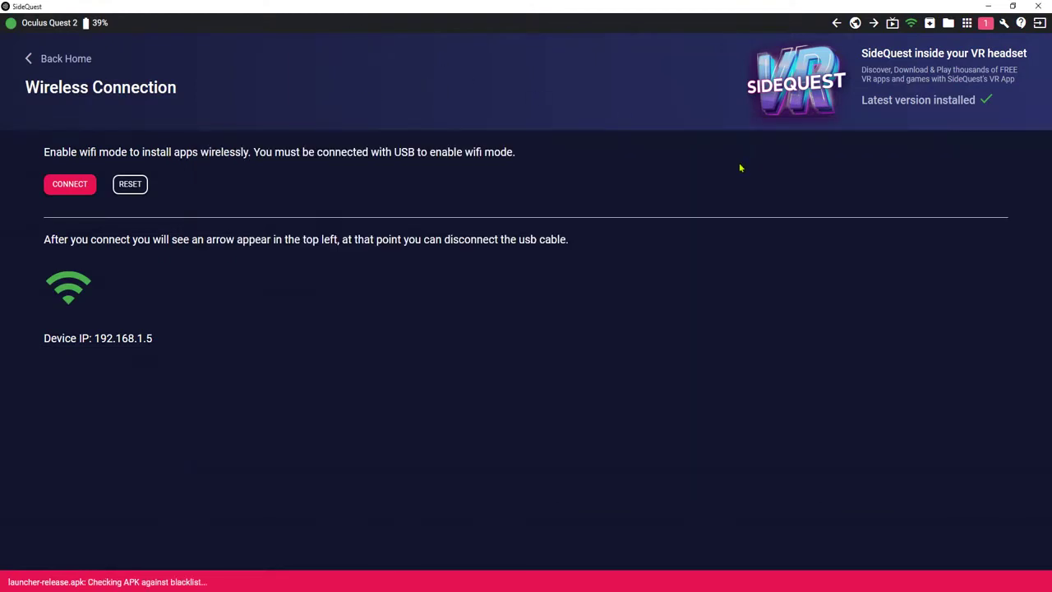
# Step: Follow the install in SideQuest's Task Manager until launcher-release.apk reports 'APK installed ok!'
pyautogui.click(985, 23)
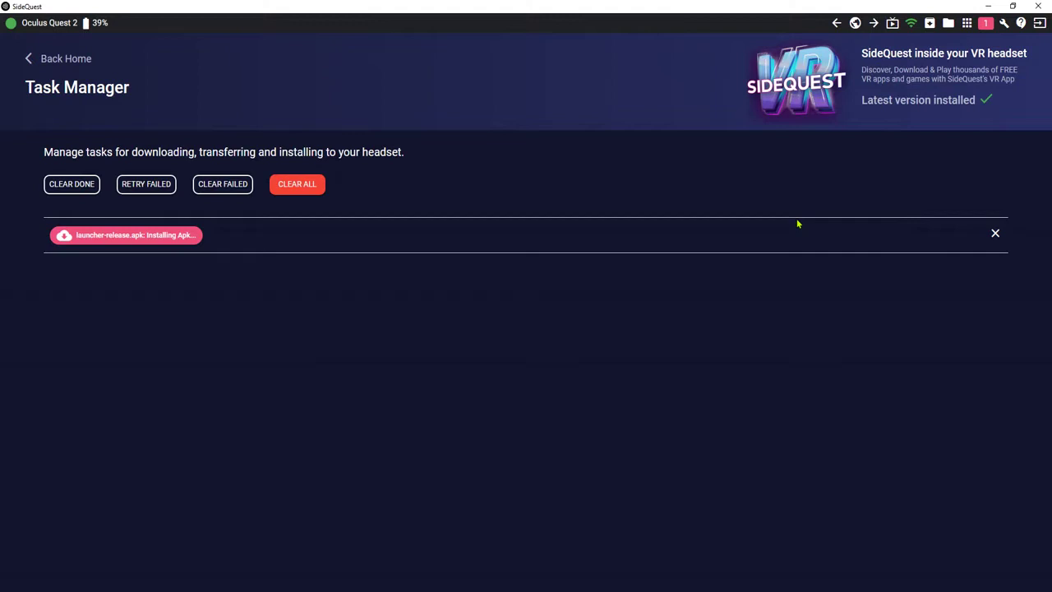
pyautogui.hotkey('alt', 'Tab')
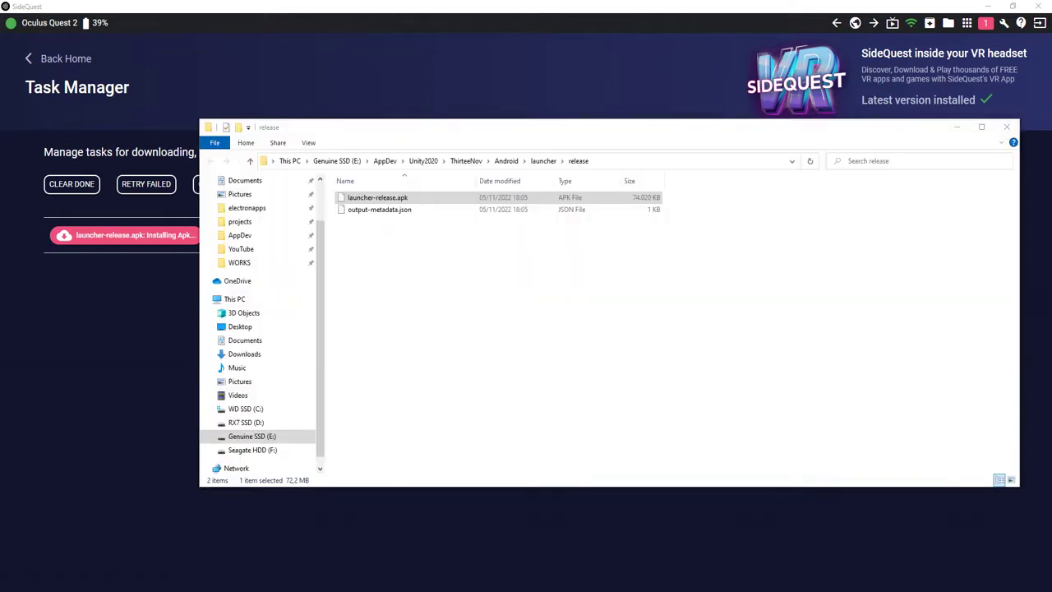
pyautogui.click(509, 198)
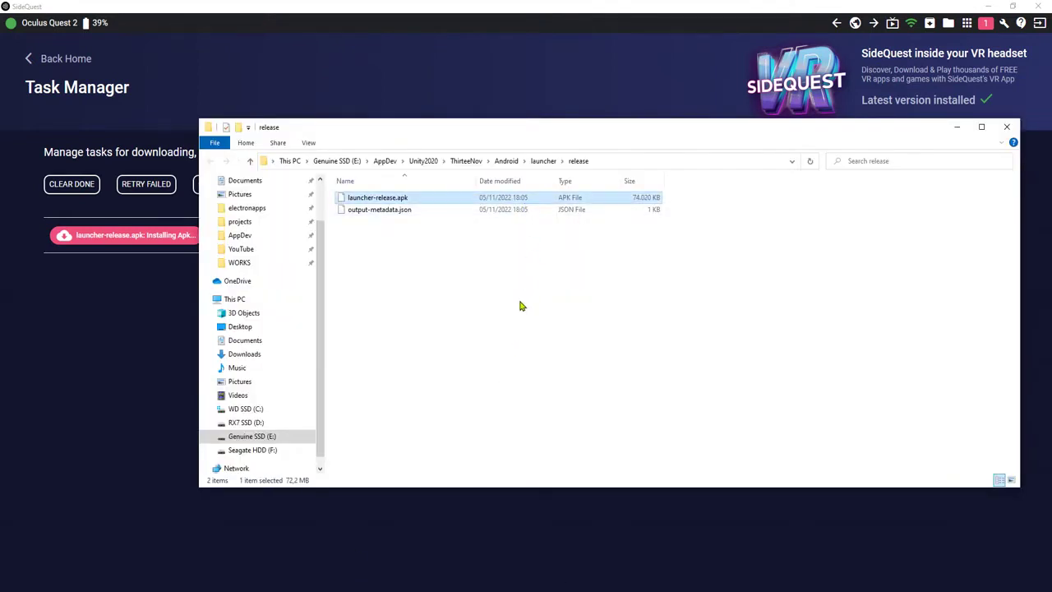
pyautogui.click(139, 387)
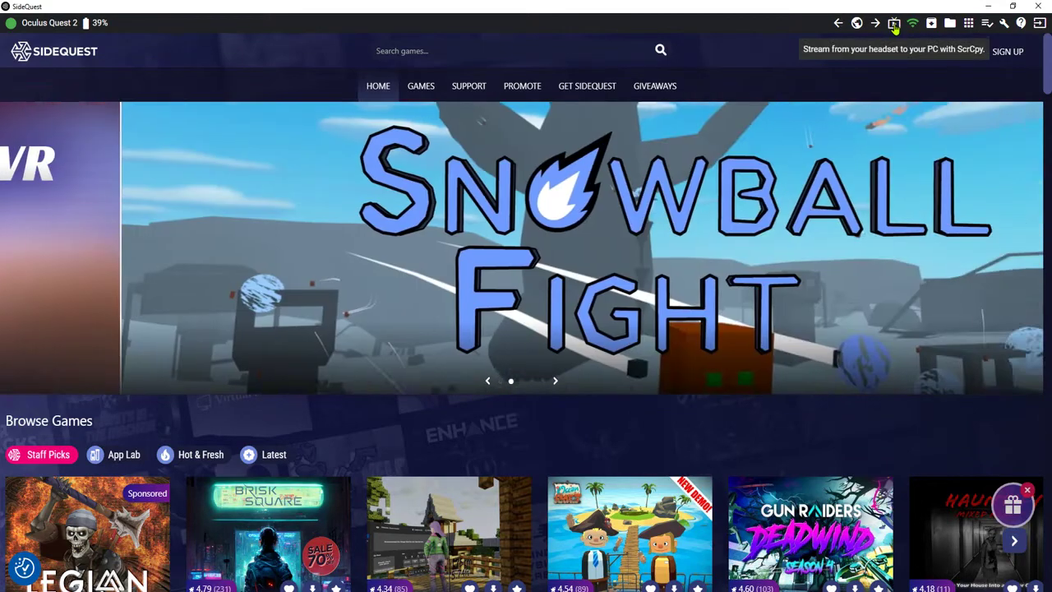
# Step: Open SideQuest's ScrCpy Streaming Options and start mirroring the Quest 2 view to the PC
pyautogui.click(894, 24)
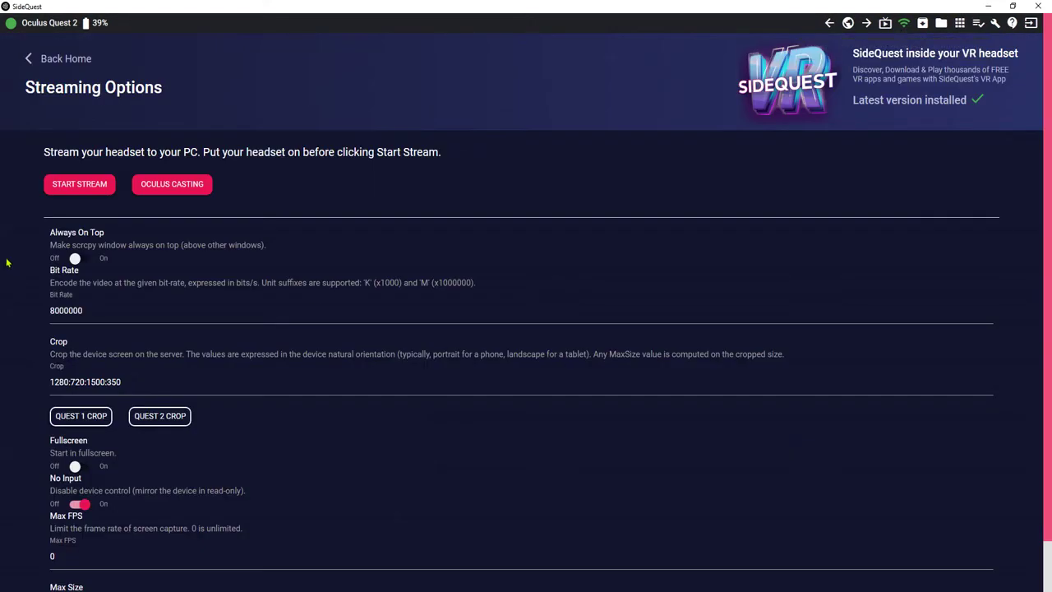
pyautogui.click(75, 186)
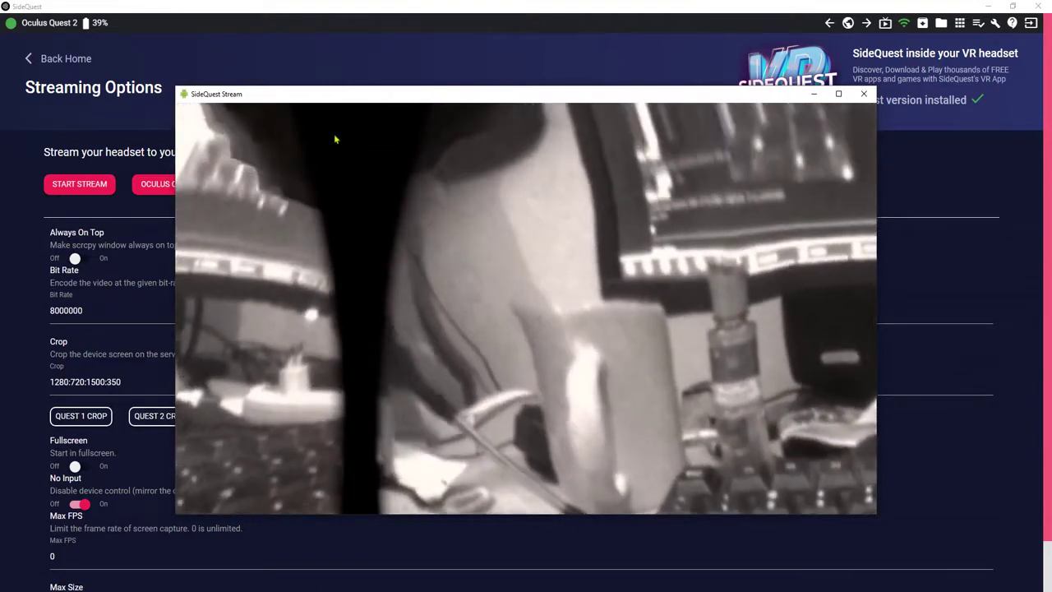
# Step: Reposition the SideQuest Stream window, then apply the Quest 2 crop preset 1600:900:2017:510
pyautogui.moveTo(352, 94); pyautogui.dragTo(382, 48)
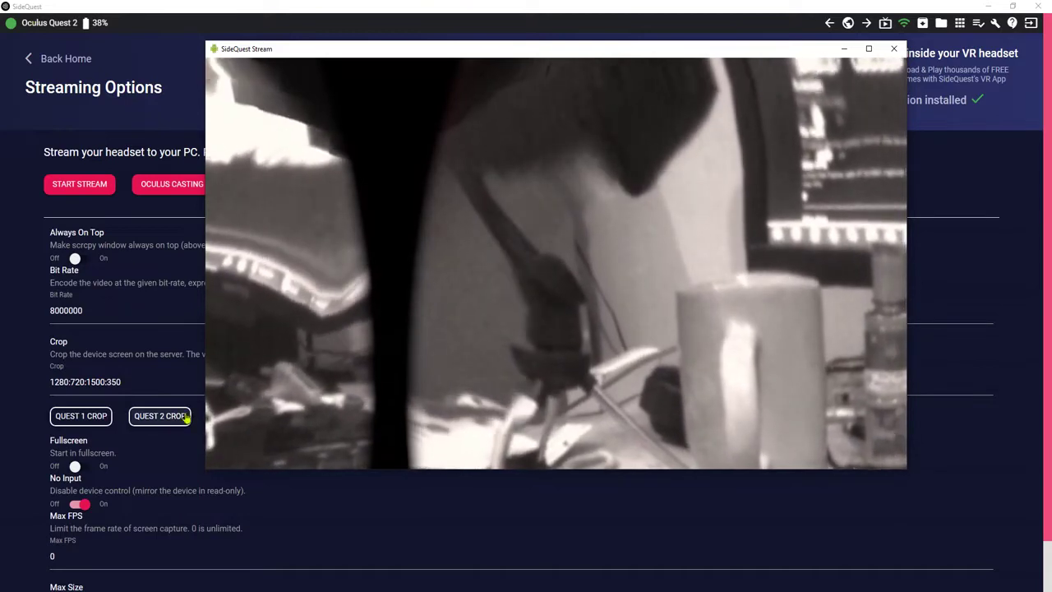
pyautogui.click(165, 416)
pyautogui.click(165, 415)
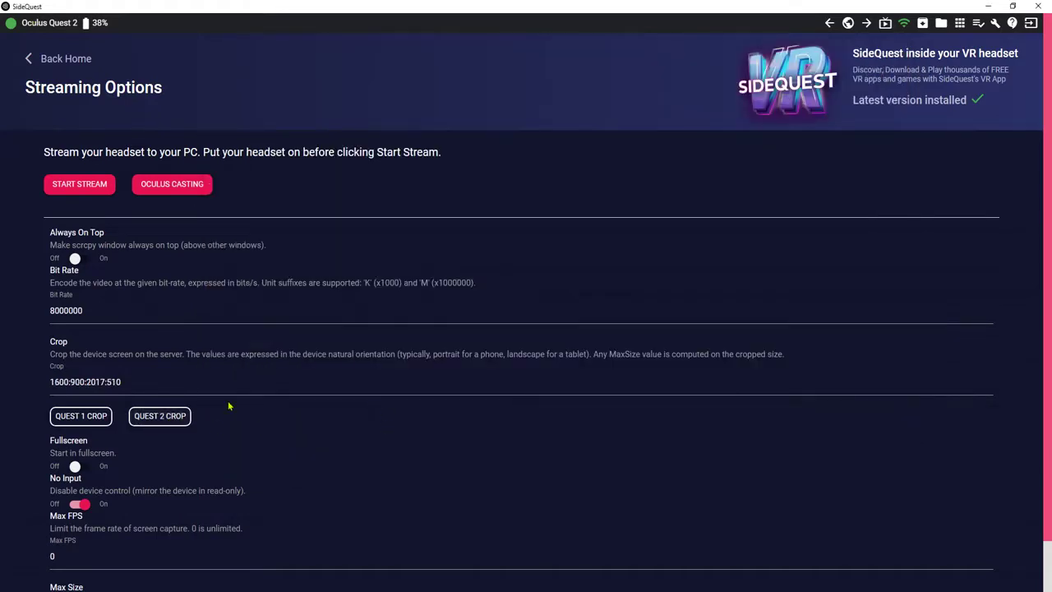
# Step: Restart the headset stream with the Quest 2 crop 1600:900:2017:510
pyautogui.click(78, 182)
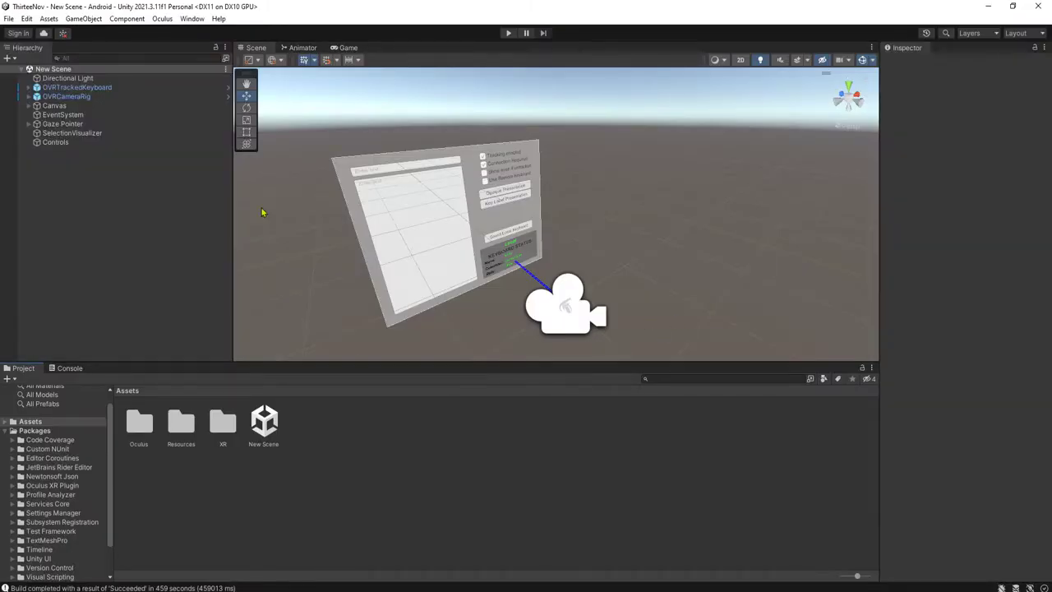
# Step: Frame the Controls object and deactivate it in the Inspector, then select SelectionVisualizer
pyautogui.click(57, 143)
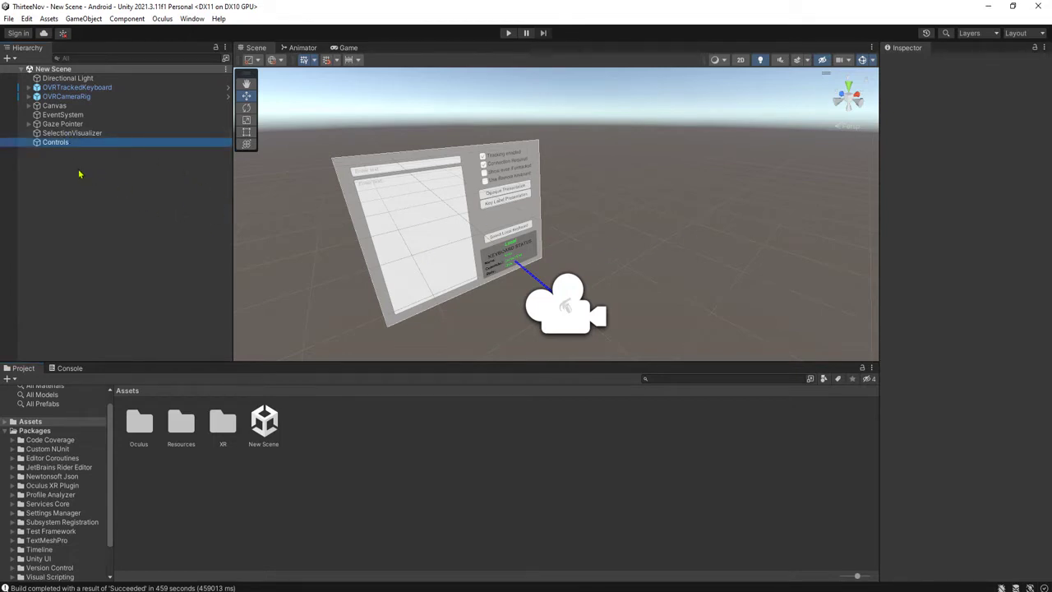
pyautogui.press('f')
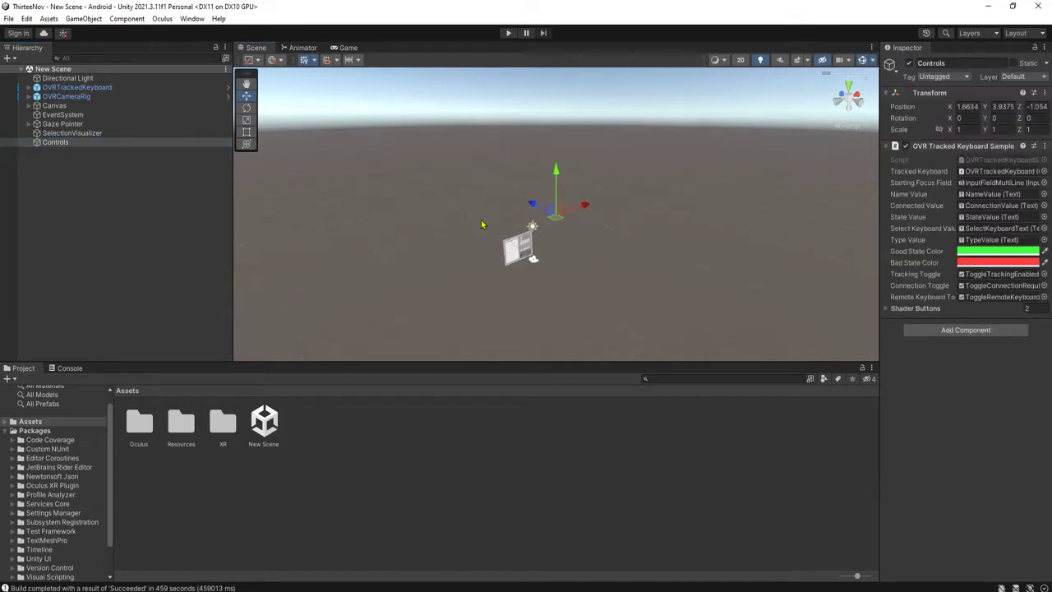
pyautogui.scroll(4, 493, 220)
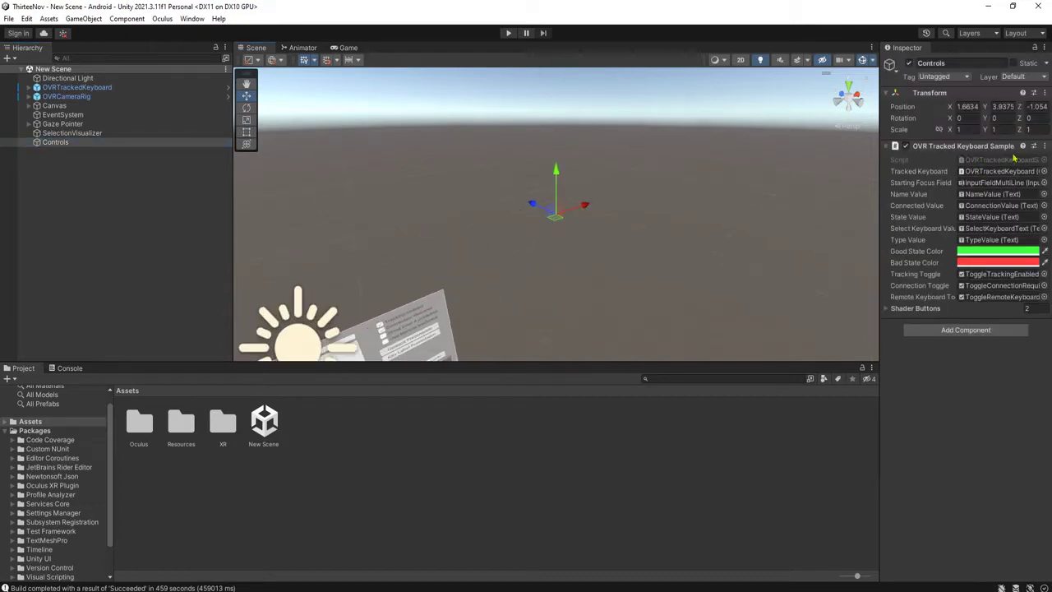
pyautogui.click(148, 172)
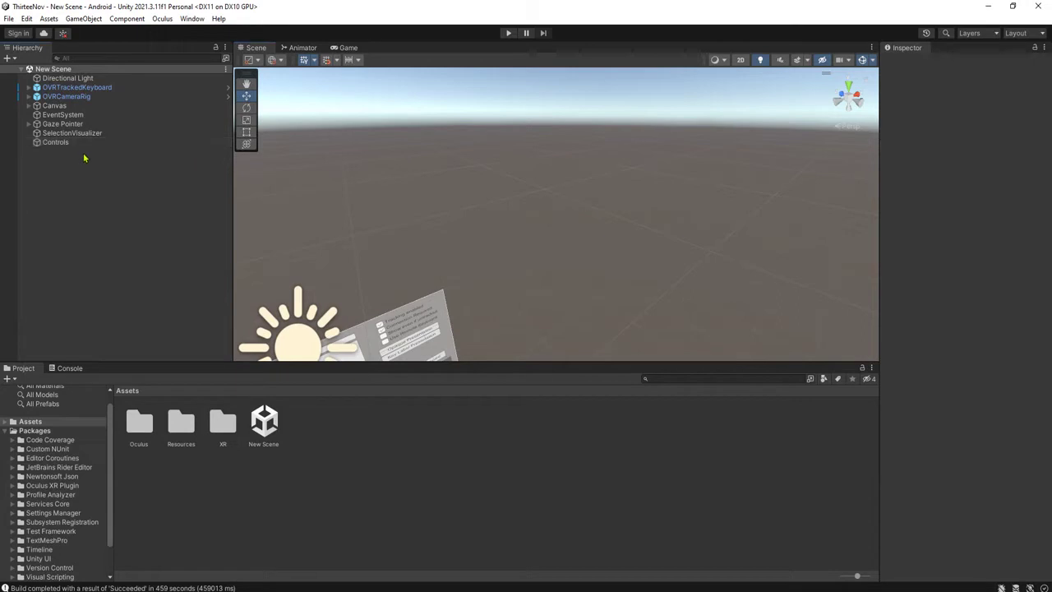
pyautogui.click(55, 143)
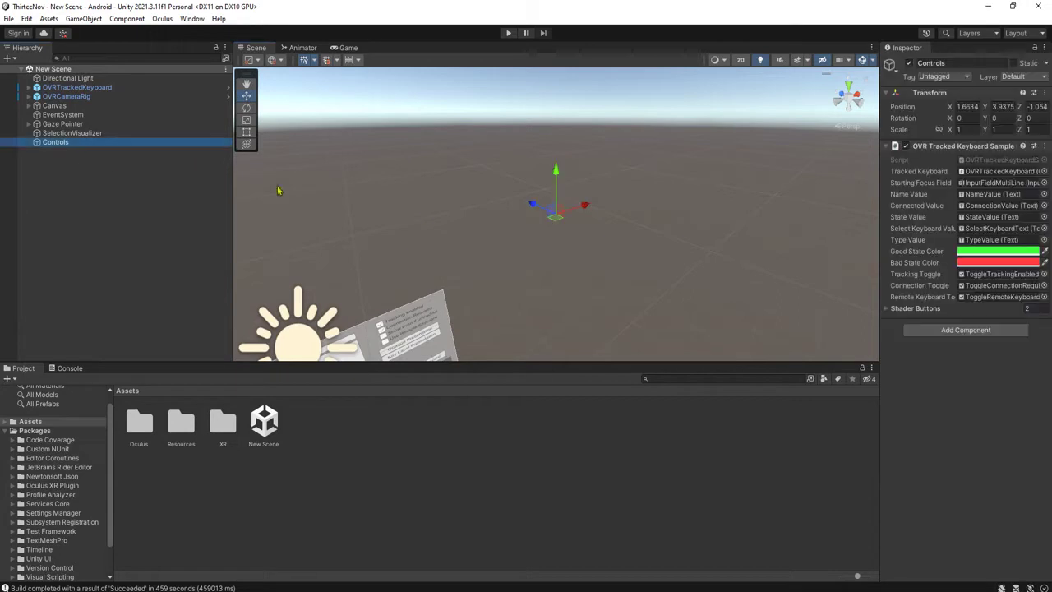
pyautogui.click(909, 64)
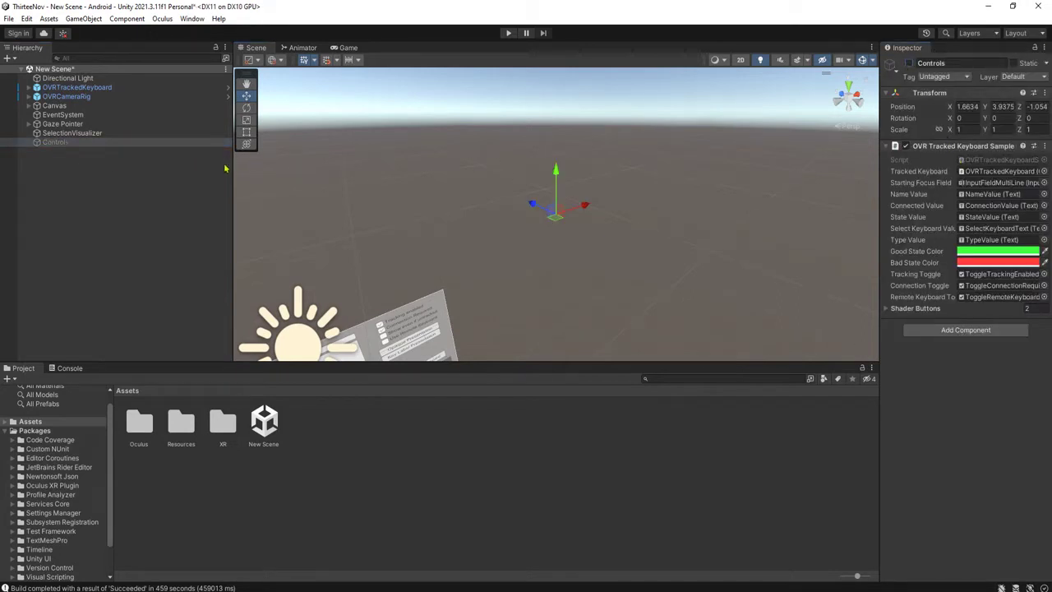
pyautogui.click(70, 134)
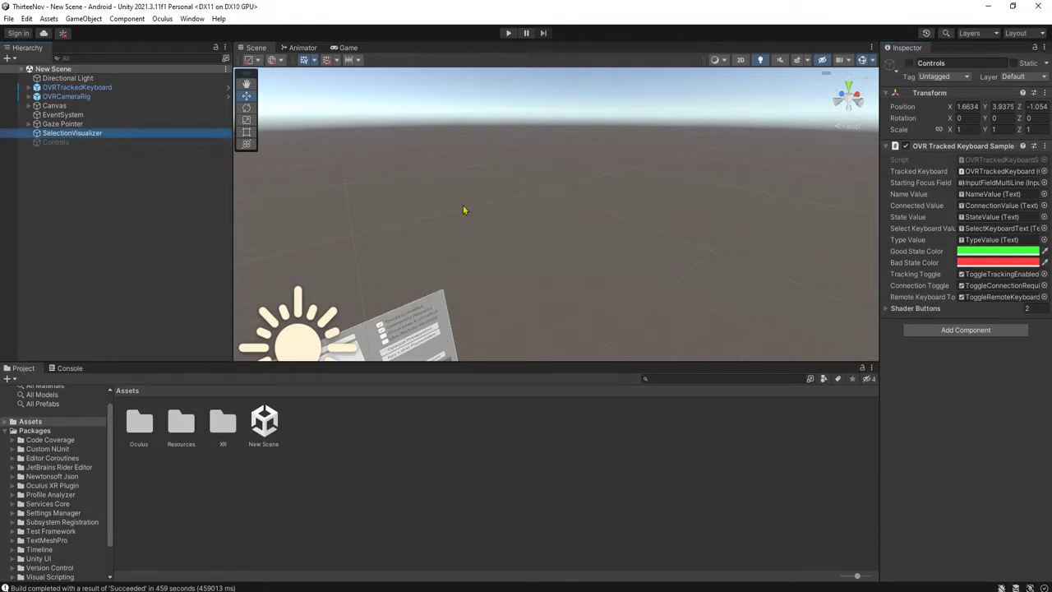
# Step: Change the SelectionVisualizer's Selection Ray colour from blue through pink to white (FFFFFF)
pyautogui.press('f')
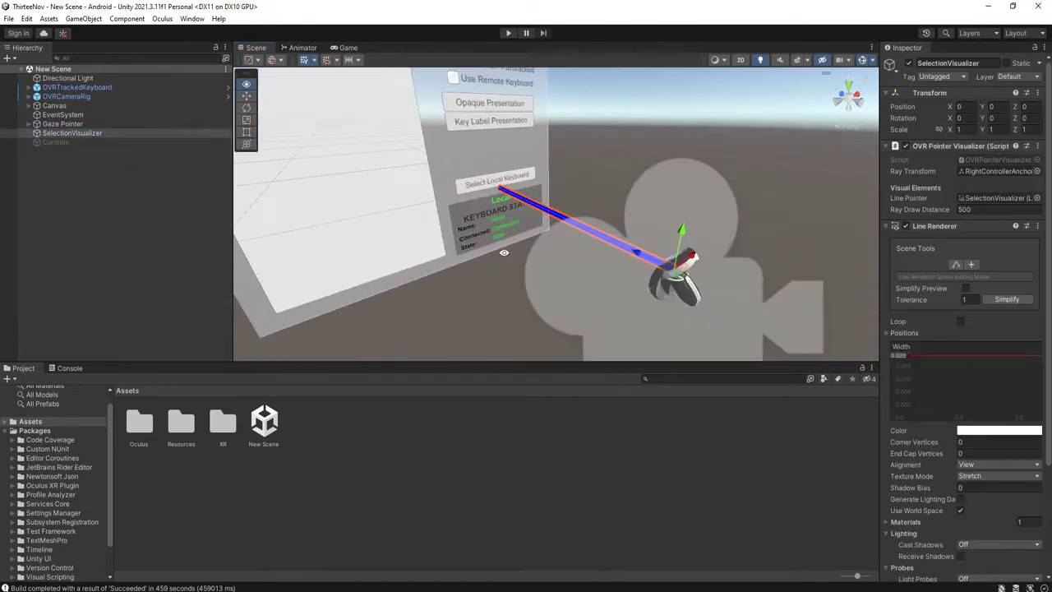
pyautogui.keyDown('alt'); pyautogui.moveTo(505, 253); pyautogui.dragTo(605, 266); pyautogui.keyUp('alt')
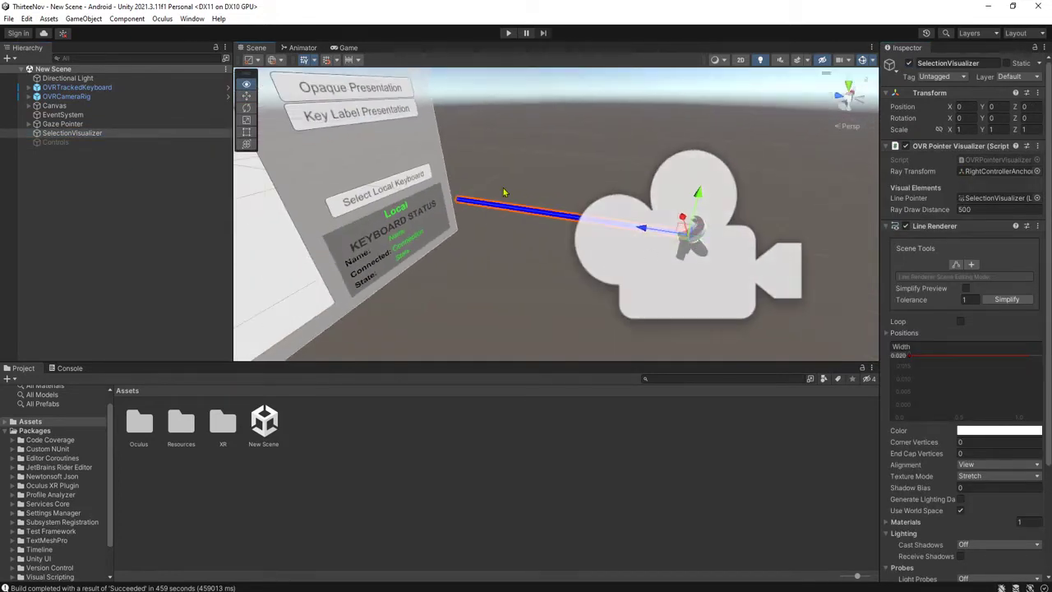
pyautogui.scroll(-4, 941, 410)
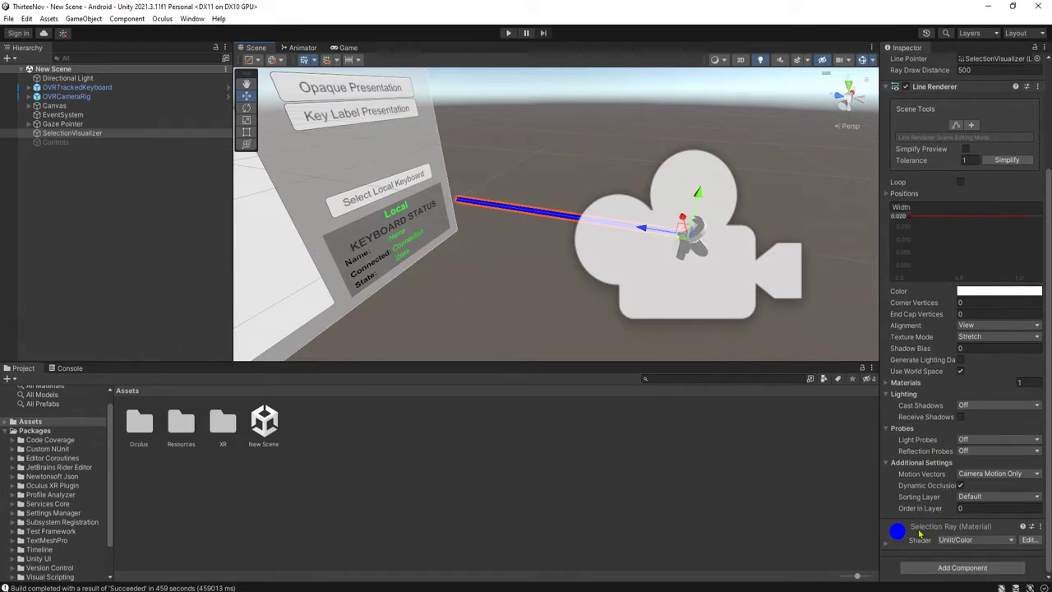
pyautogui.click(889, 542)
pyautogui.scroll(-1, 896, 526)
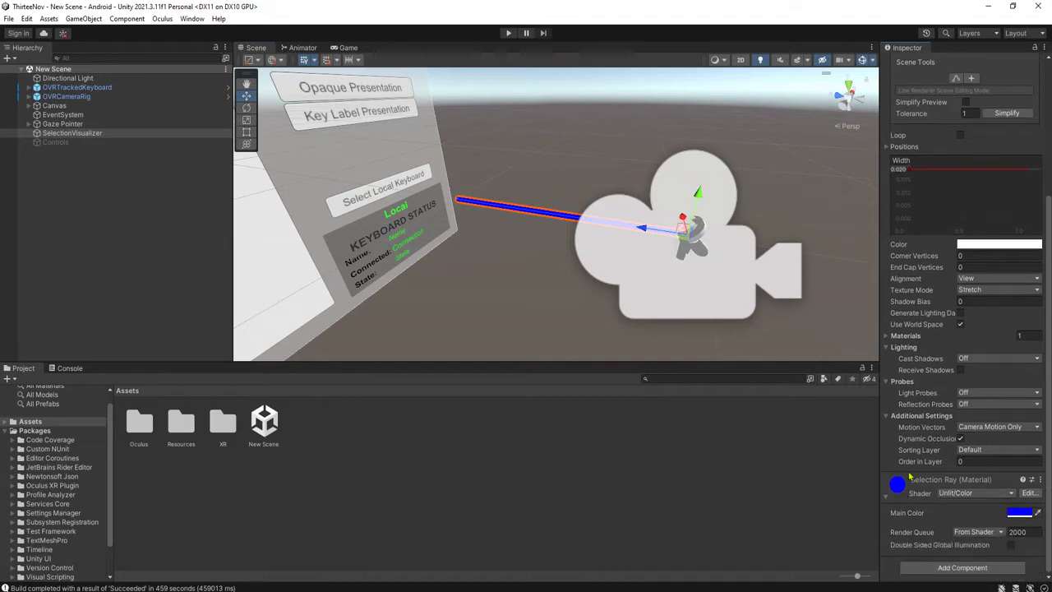
pyautogui.click(1024, 513)
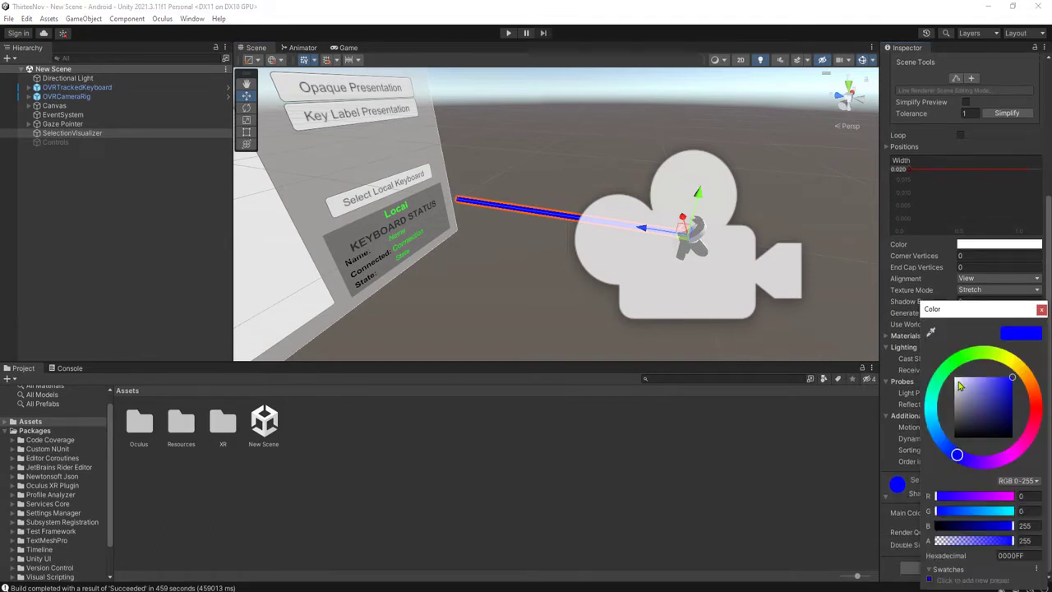
pyautogui.moveTo(1024, 415); pyautogui.dragTo(1012, 383)
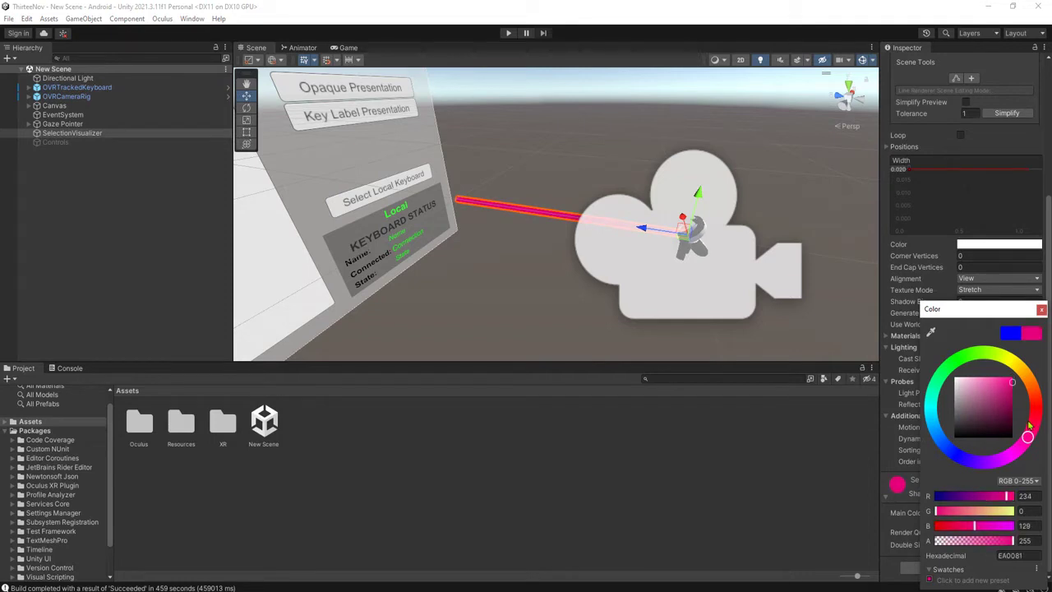
pyautogui.moveTo(1005, 450); pyautogui.dragTo(936, 434)
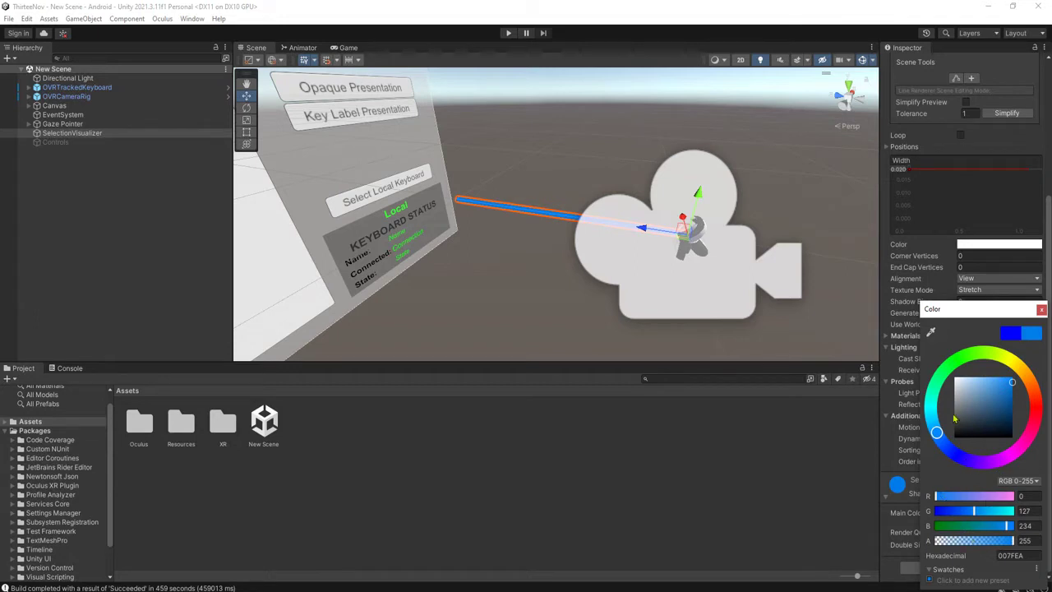
pyautogui.moveTo(954, 419); pyautogui.dragTo(900, 286)
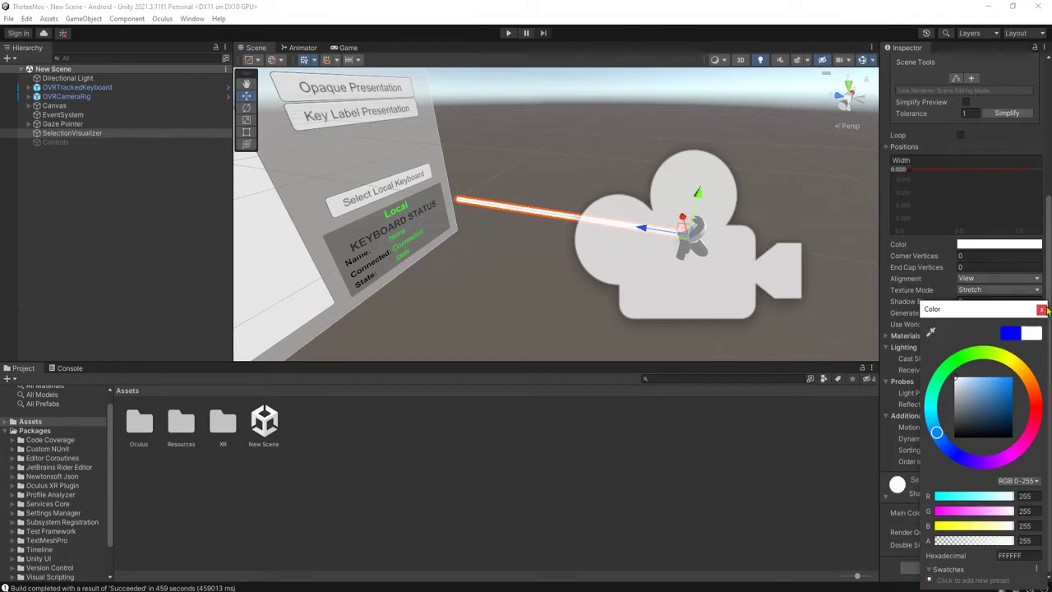
pyautogui.click(724, 439)
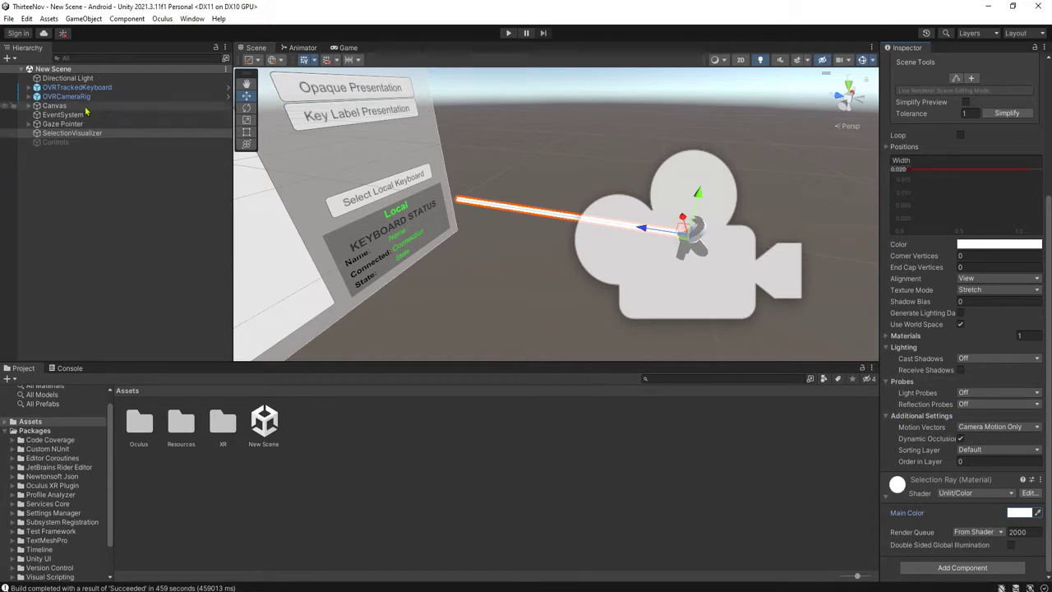
# Step: Inspect the Gaze Pointer in the scene, then the EventSystem and Canvas settings
pyautogui.click(59, 123)
pyautogui.press('f')
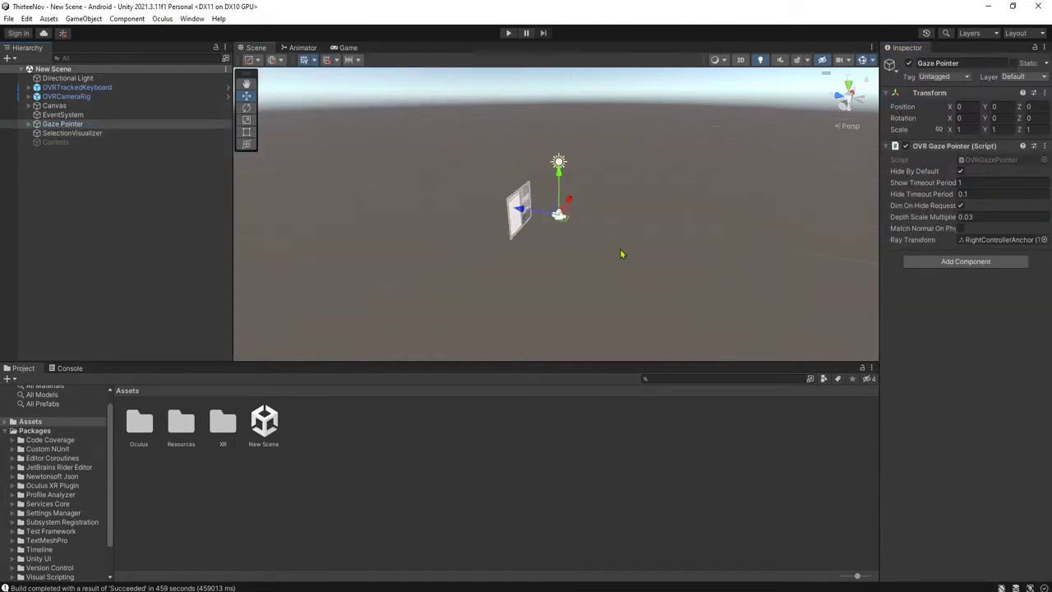
pyautogui.scroll(4, 620, 248)
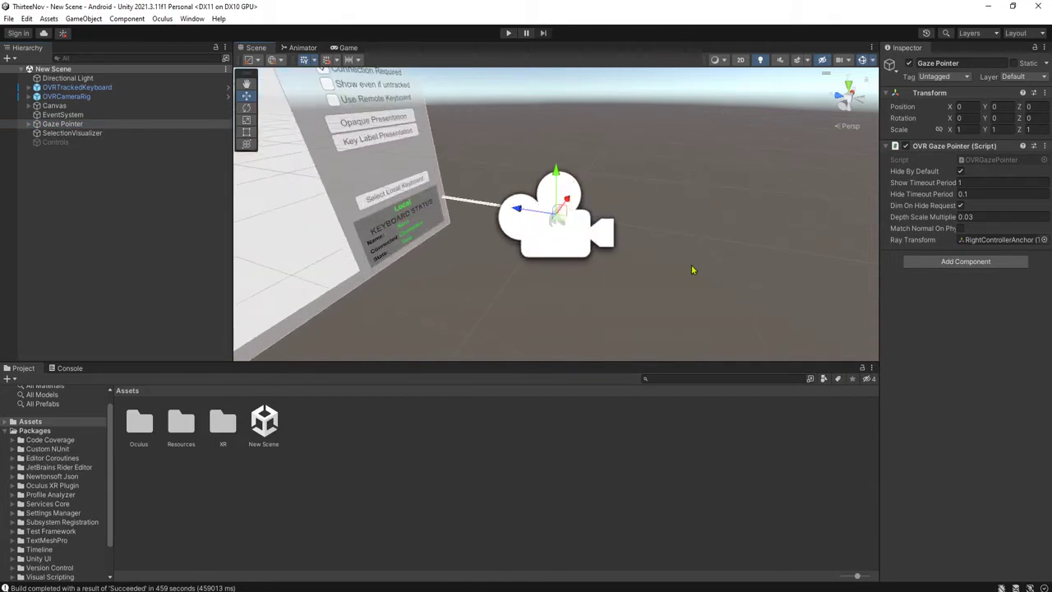
pyautogui.keyDown('alt'); pyautogui.moveTo(691, 270); pyautogui.dragTo(2, 143); pyautogui.keyUp('alt')
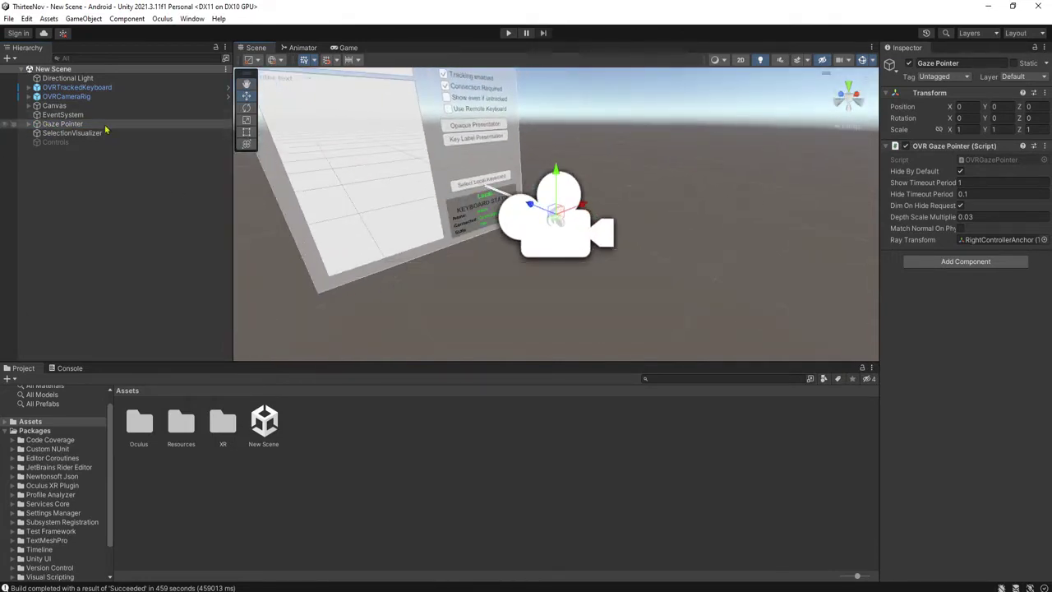
pyautogui.click(62, 114)
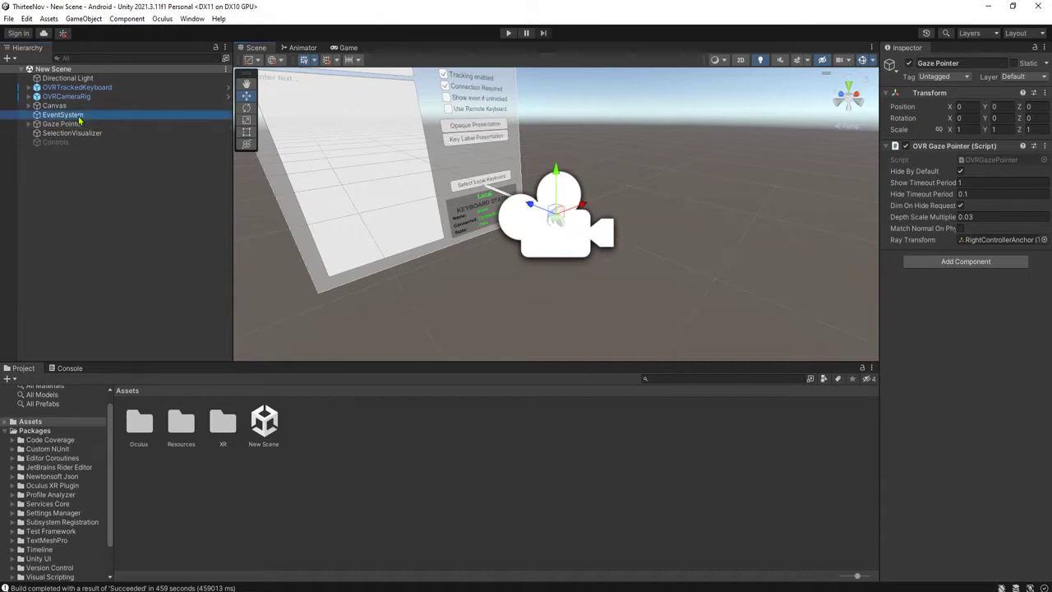
pyautogui.click(55, 107)
pyautogui.click(65, 116)
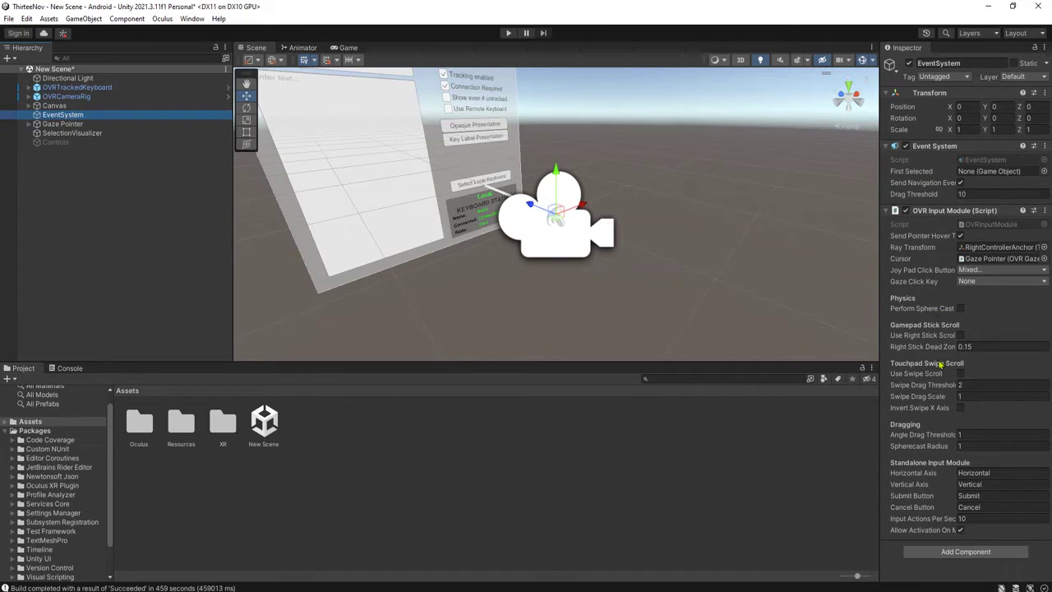
pyautogui.click(56, 107)
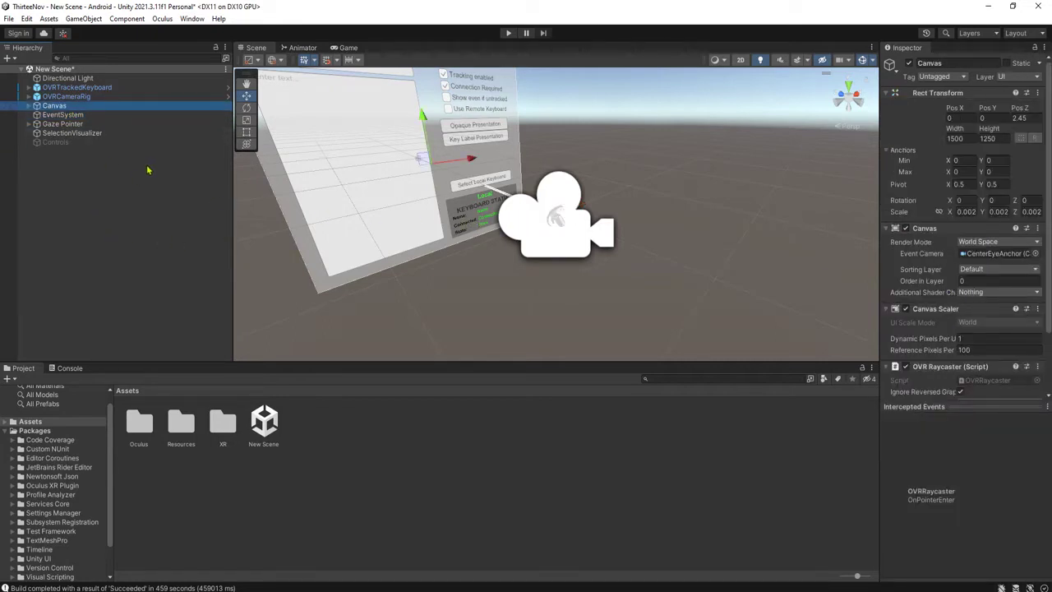
# Step: Inspect OVRCameraRig and undo an accidental move of the rig
pyautogui.click(78, 97)
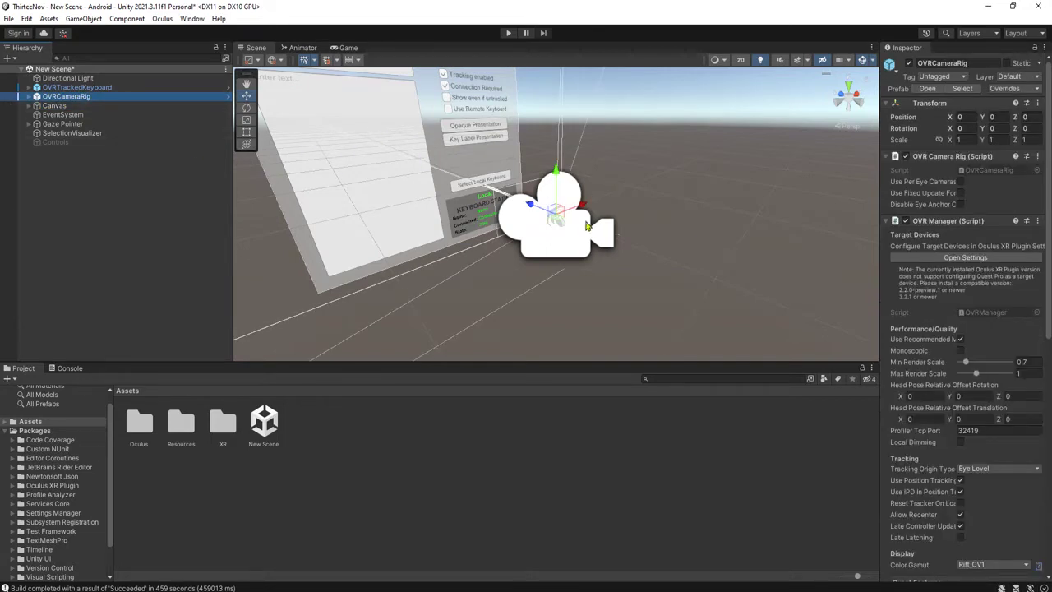
pyautogui.scroll(-5, 586, 236)
pyautogui.scroll(5, 586, 236)
pyautogui.keyDown('alt'); pyautogui.moveTo(586, 236); pyautogui.dragTo(573, 118); pyautogui.keyUp('alt')
pyautogui.hotkey('ctrl', 'z')
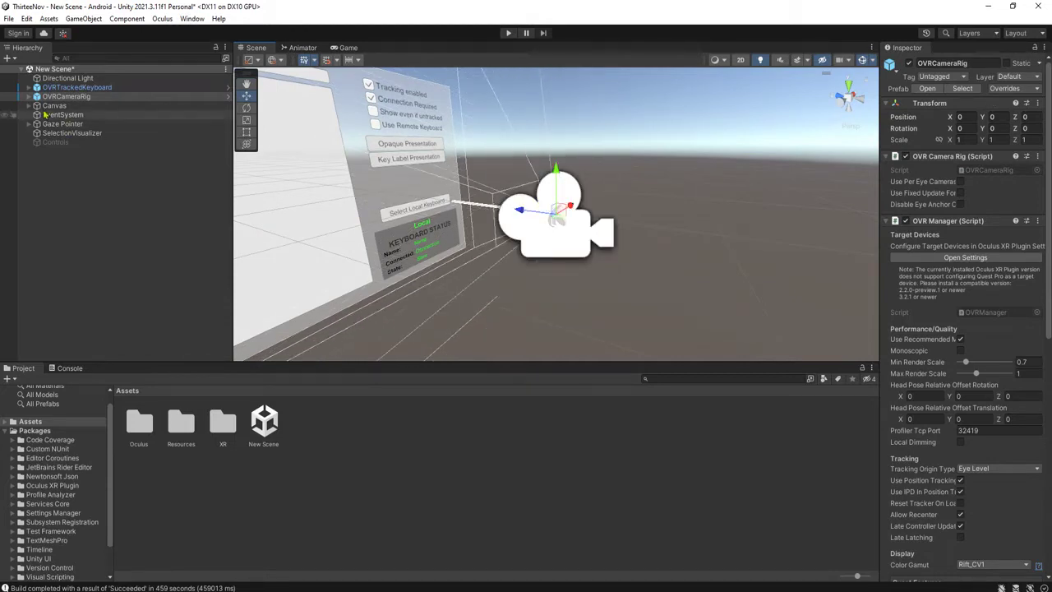
# Step: Expand OVRCameraRig and TrackingSpace to review its anchors and the CenterEyeAnchor camera
pyautogui.click(30, 97)
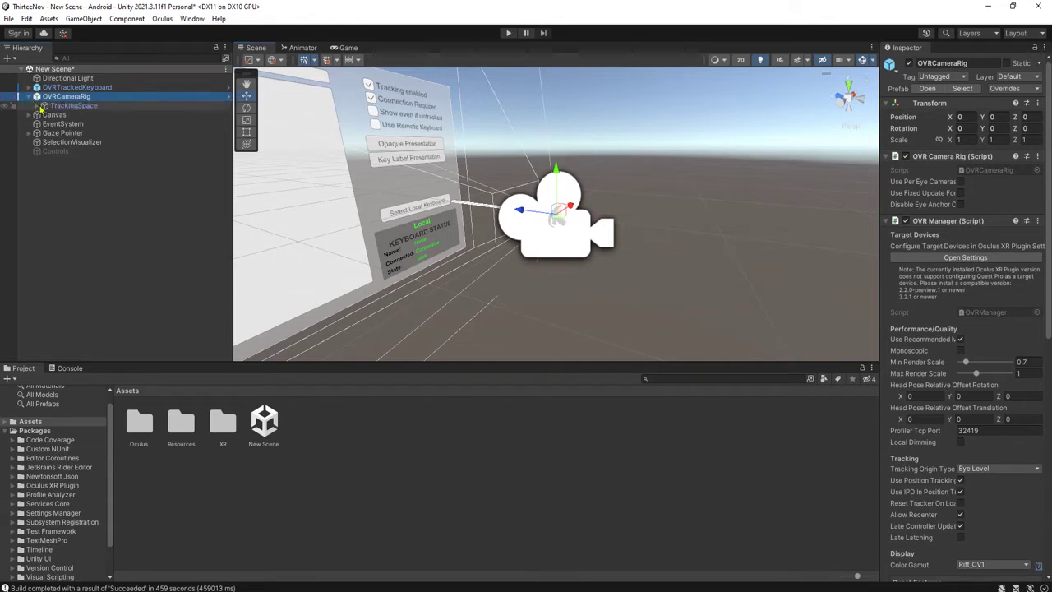
pyautogui.click(37, 106)
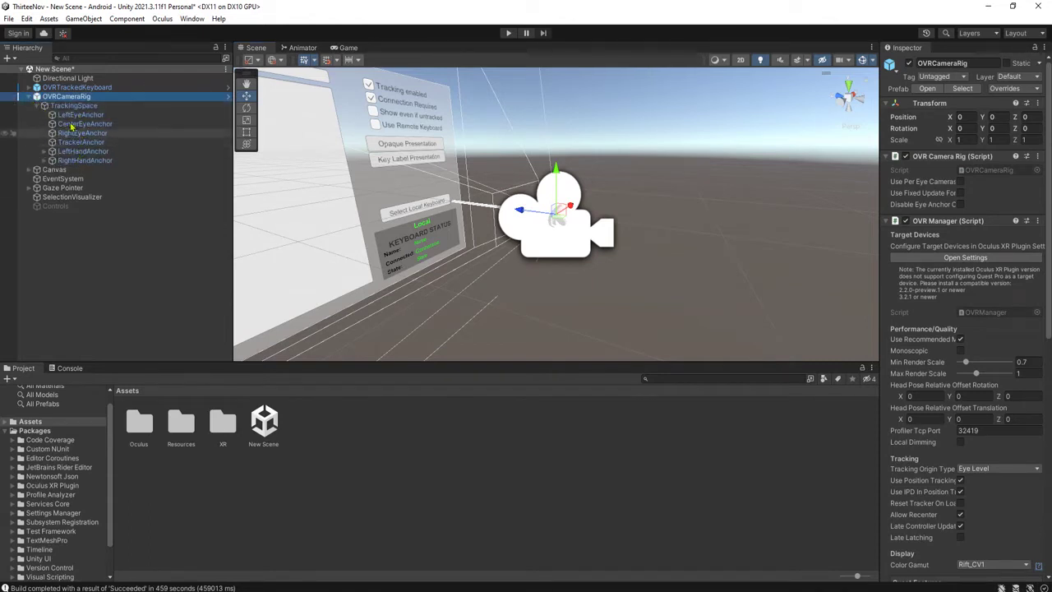
pyautogui.click(76, 87)
pyautogui.click(72, 97)
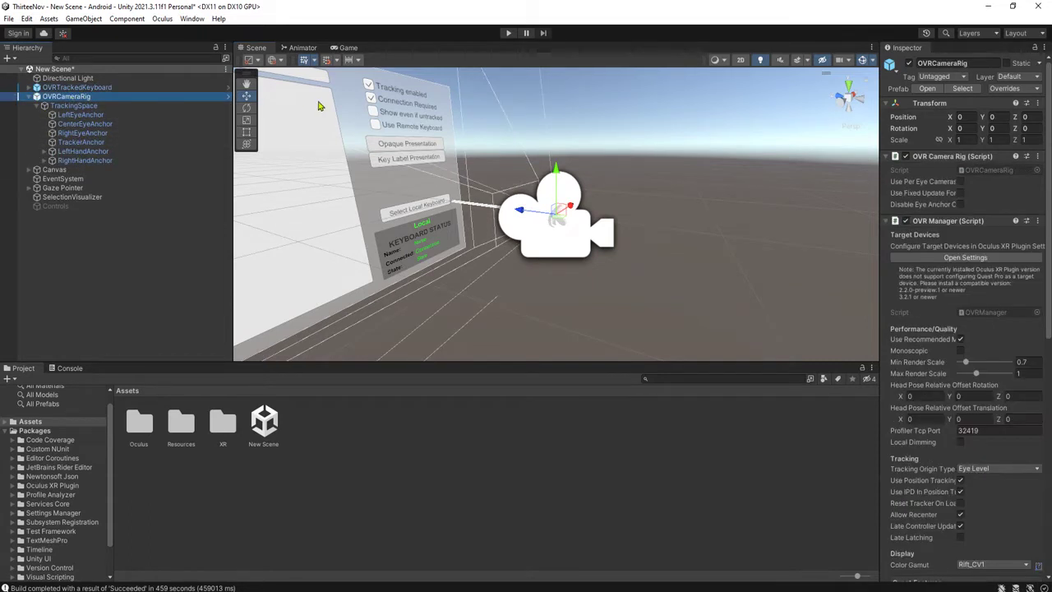
pyautogui.click(74, 124)
pyautogui.keyDown('ctrl'); pyautogui.click(73, 127); pyautogui.keyUp('ctrl')
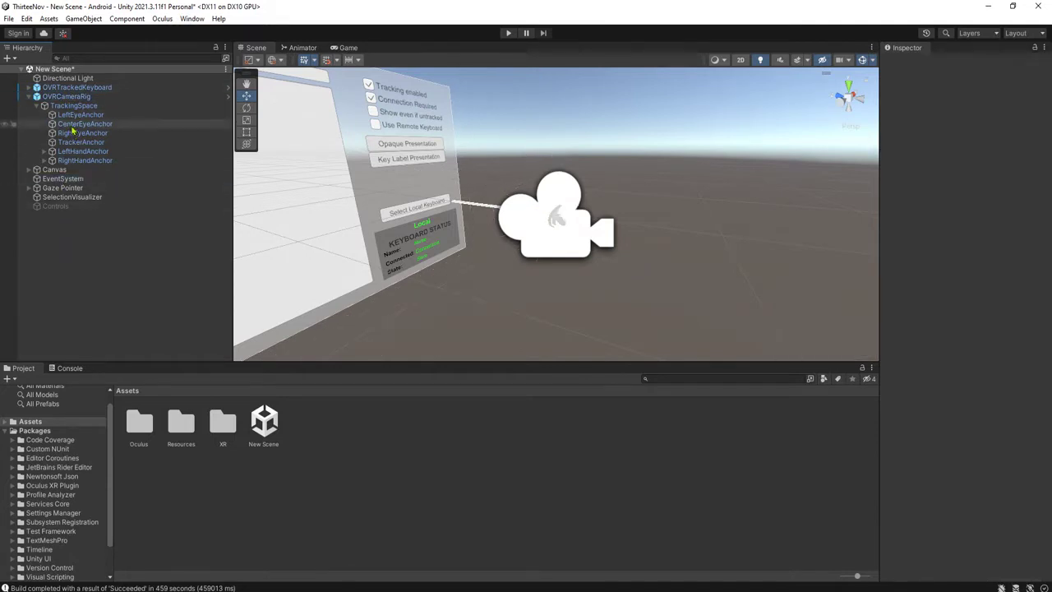
pyautogui.click(66, 97)
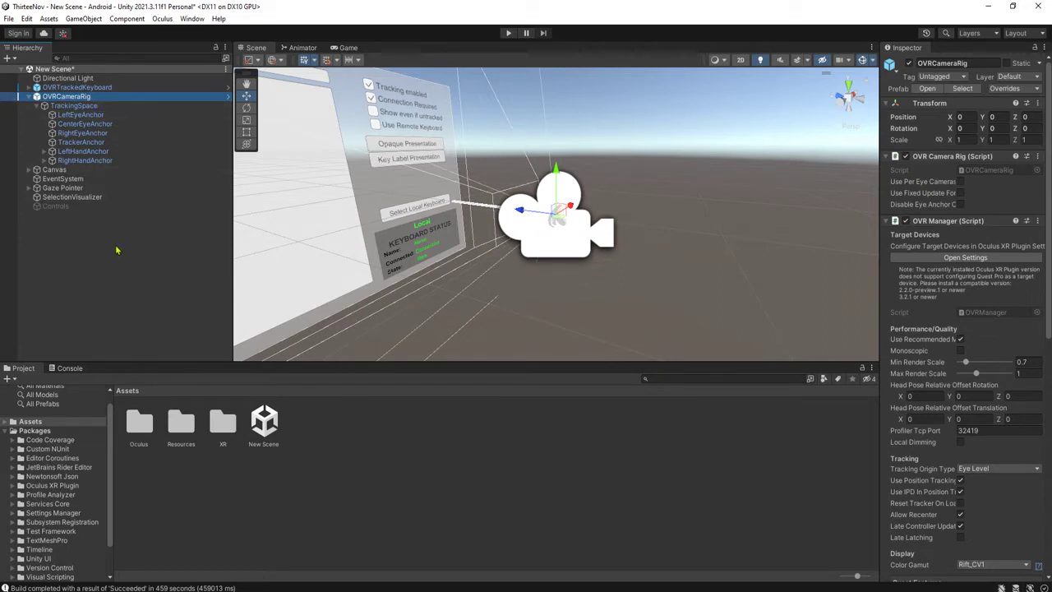
# Step: Unpack the OVRCameraRig prefab completely
pyautogui.rightClick(90, 97)
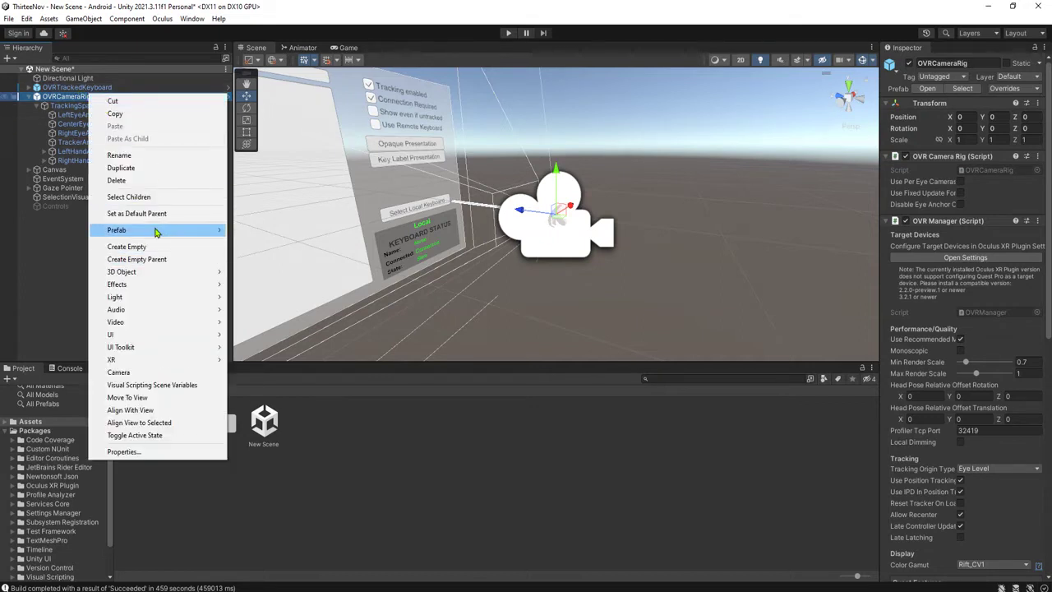
pyautogui.moveTo(226, 231)
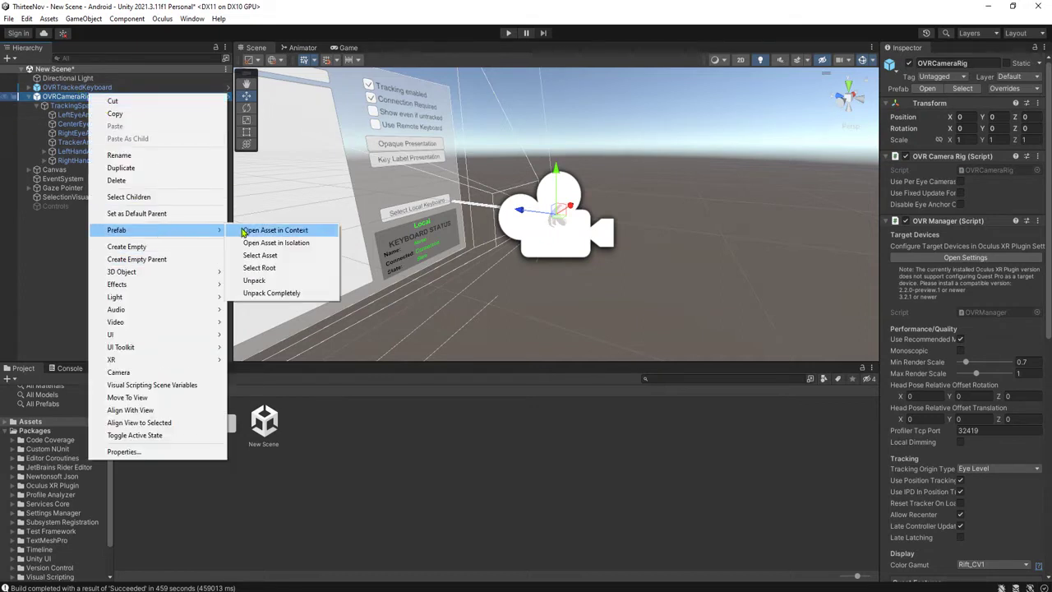
pyautogui.click(301, 298)
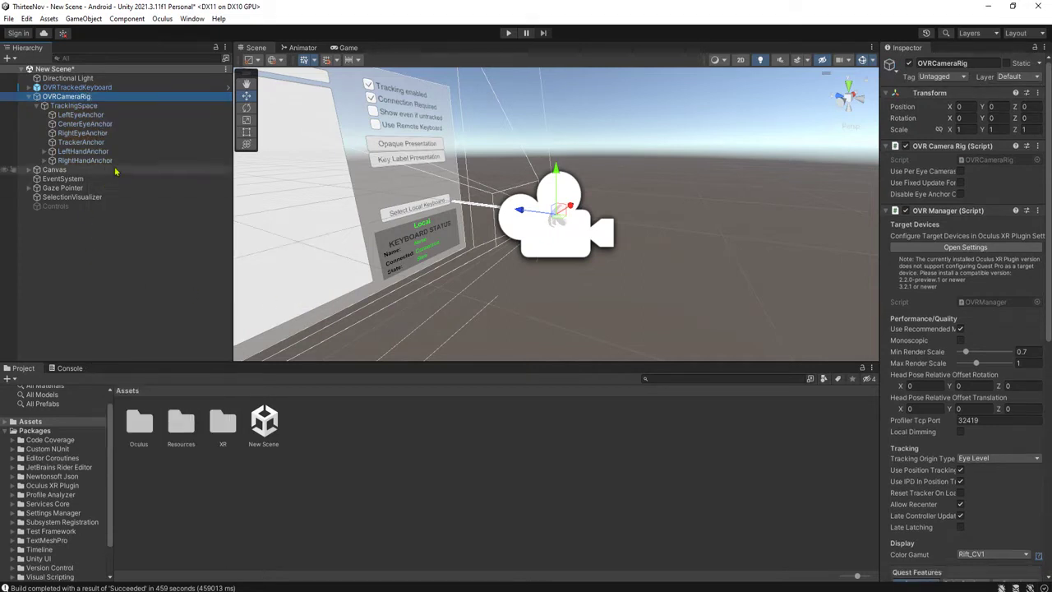
# Step: Create a new folder named 'Prefabs' in Assets
pyautogui.click(127, 257)
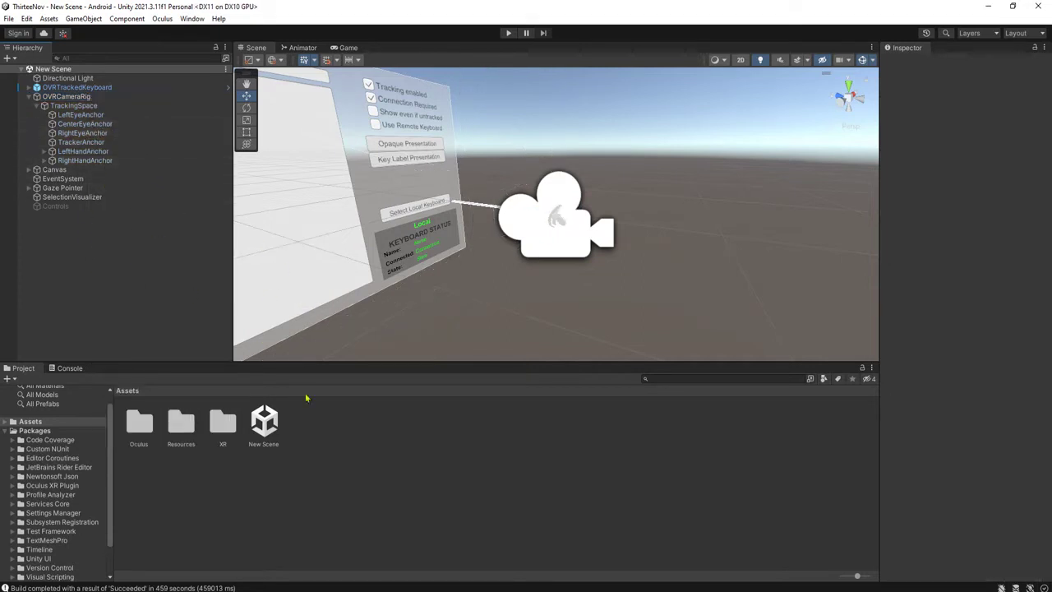
pyautogui.rightClick(332, 442)
pyautogui.click(281, 491)
pyautogui.rightClick(327, 480)
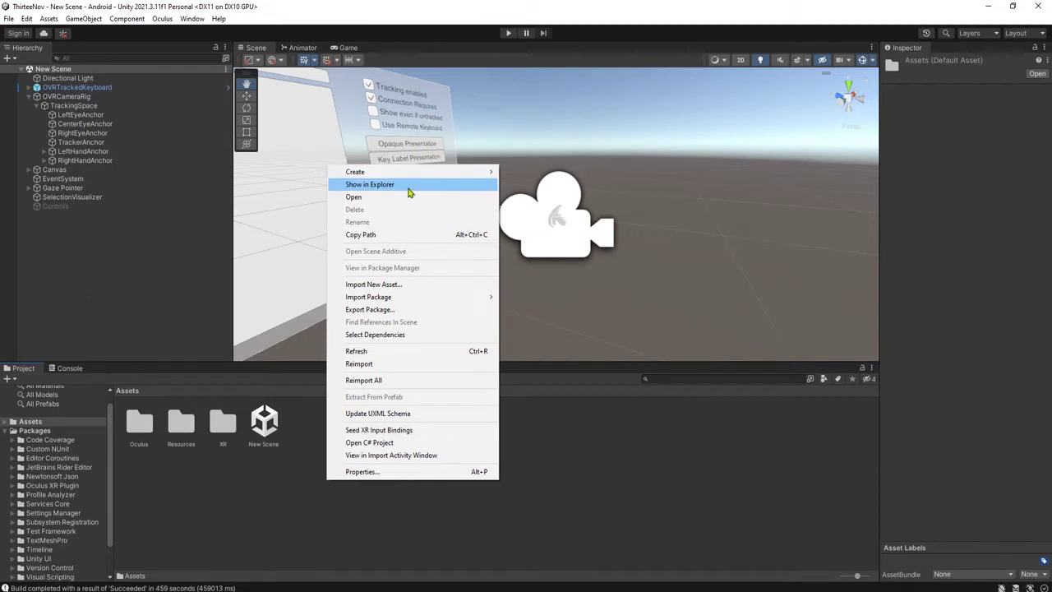
pyautogui.moveTo(442, 171)
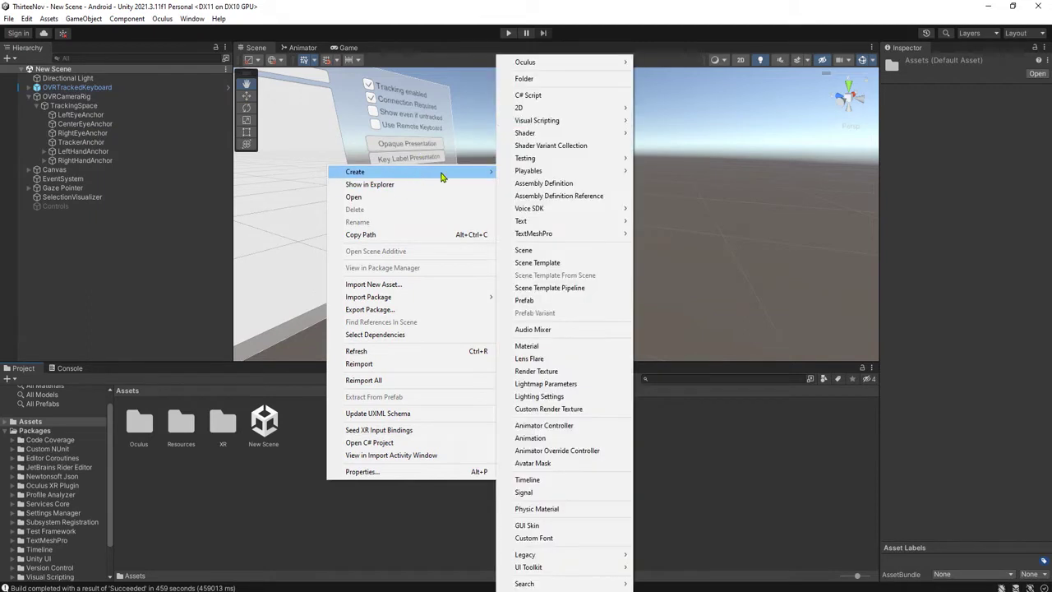
pyautogui.click(547, 79)
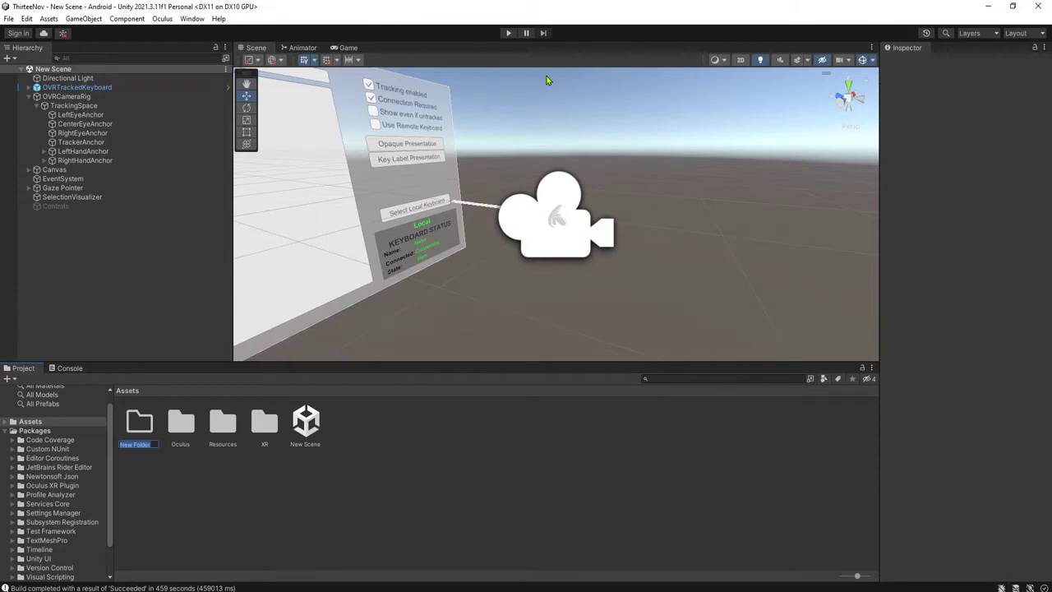
pyautogui.write('Prefabs')
pyautogui.press('Return')
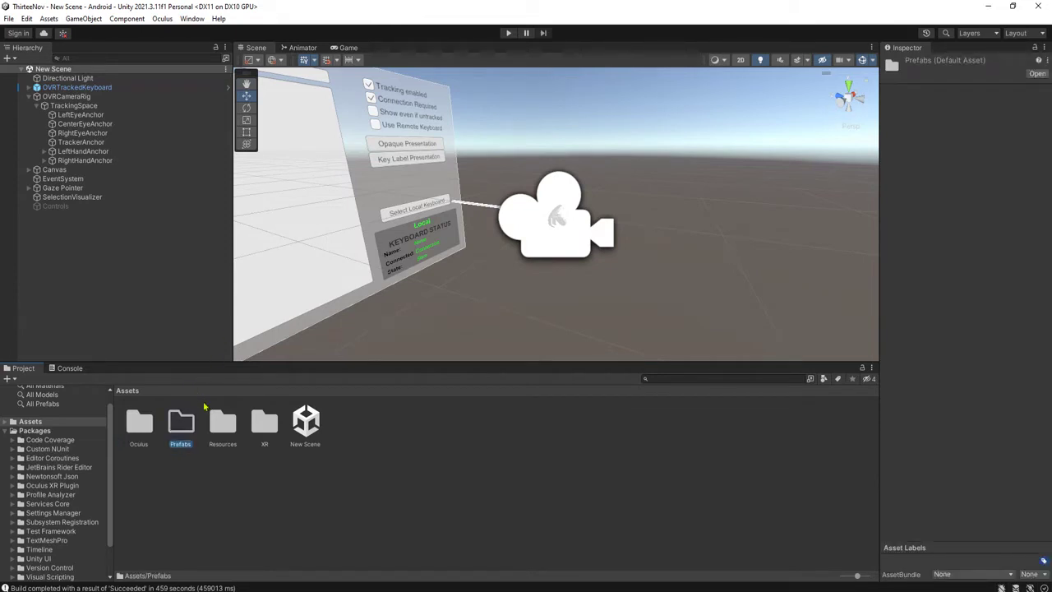
pyautogui.doubleClick(172, 425)
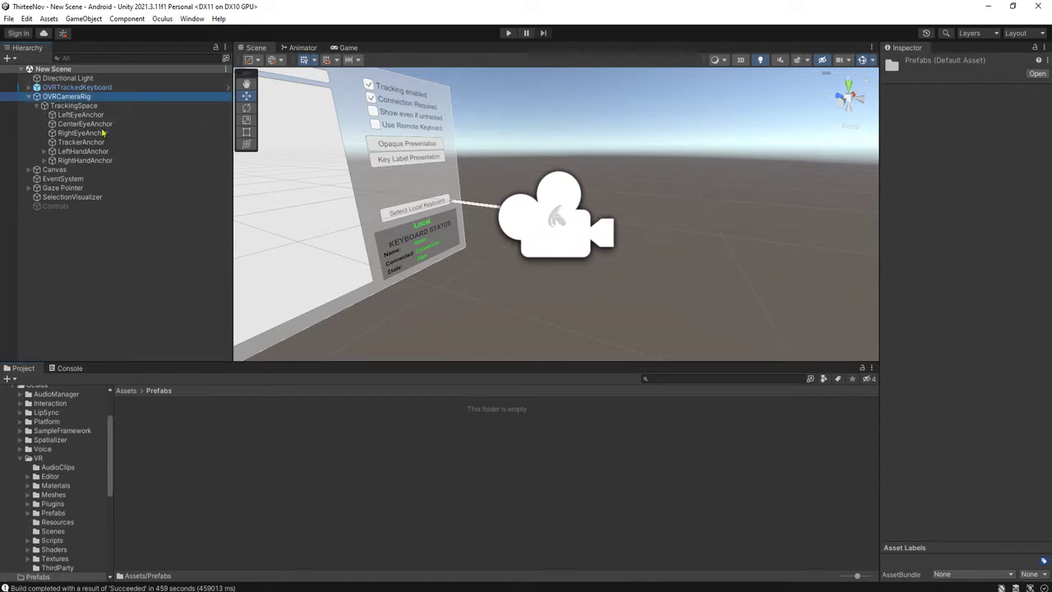
# Step: Save OVRCameraRig as a prefab in Prefabs and delete OVRTrackedKeyboard from the scene
pyautogui.moveTo(70, 96); pyautogui.dragTo(284, 439)
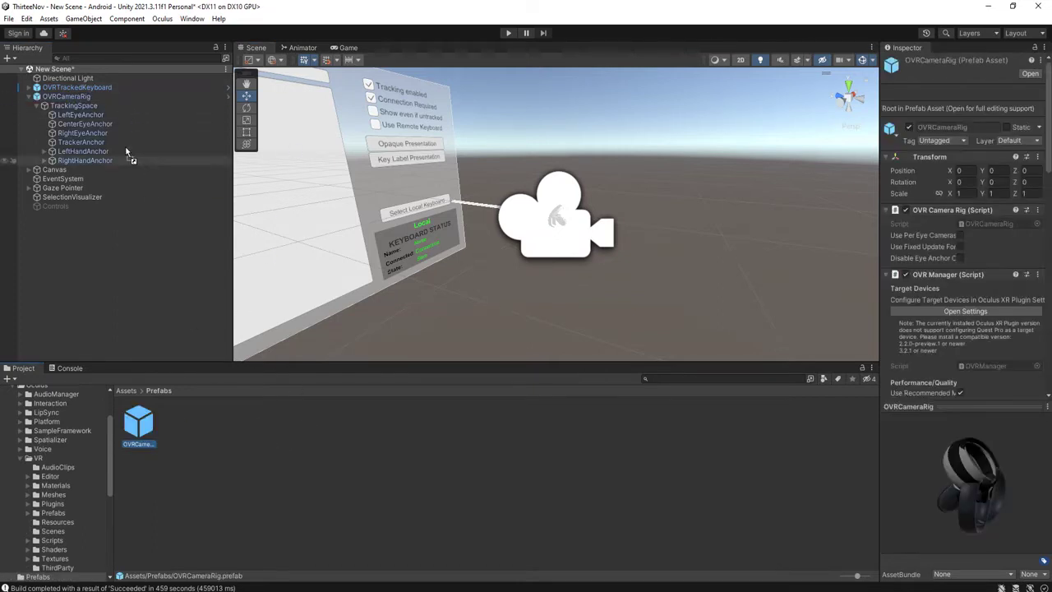
pyautogui.click(77, 87)
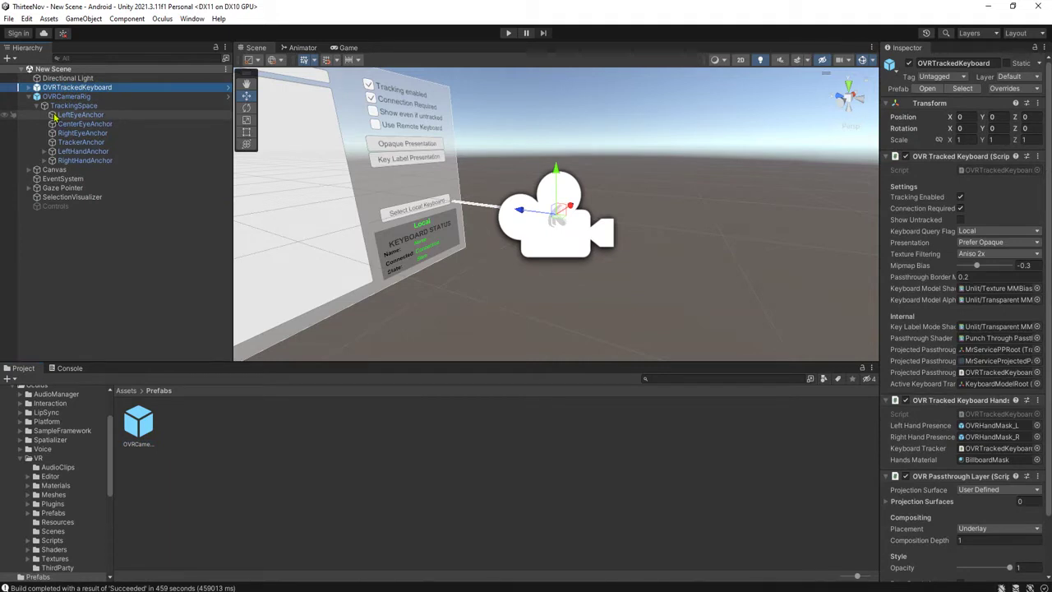
pyautogui.press('Delete')
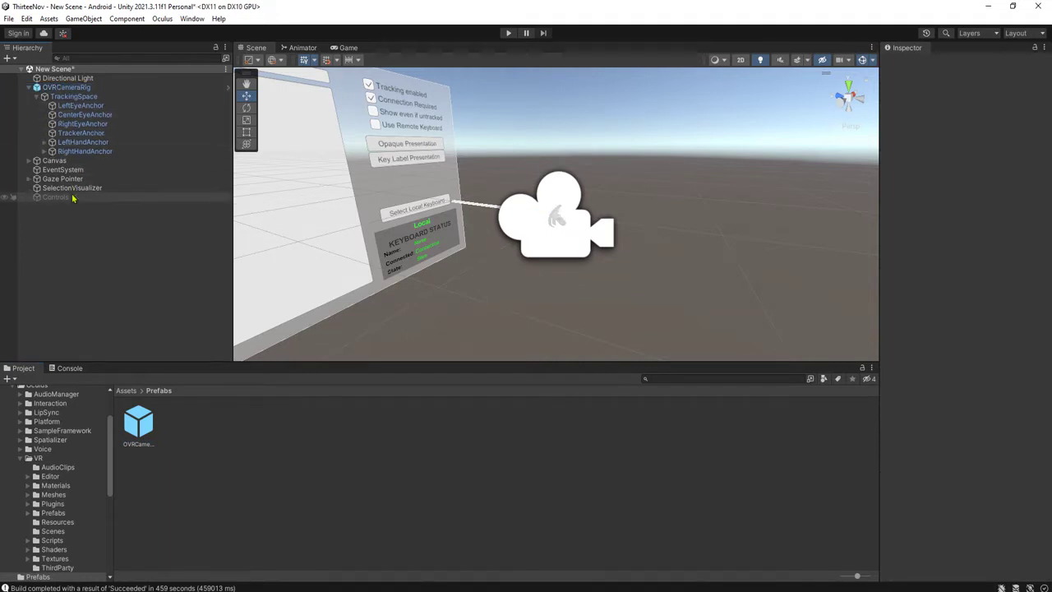
# Step: Inspect the Canvas in the scene and expand it to list its UI elements
pyautogui.click(54, 161)
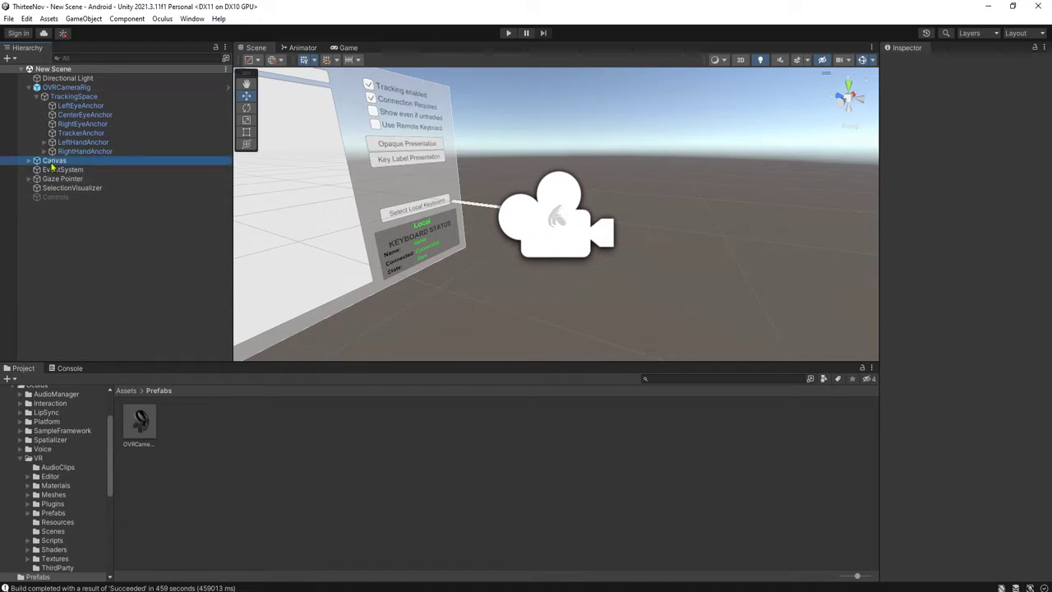
pyautogui.scroll(-3, 945, 279)
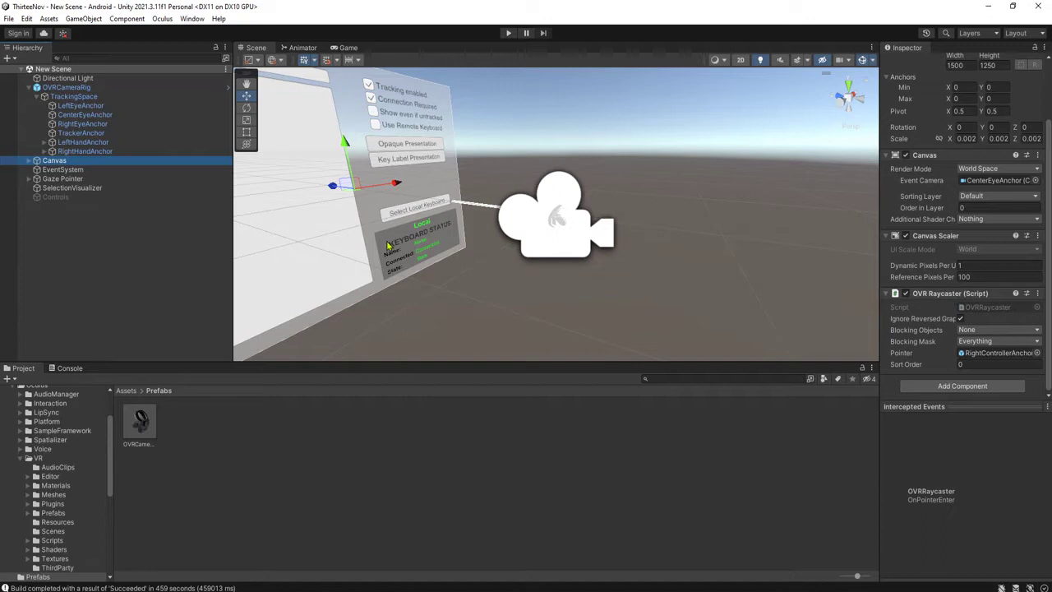
pyautogui.keyDown('alt'); pyautogui.moveTo(496, 231); pyautogui.dragTo(490, 256); pyautogui.keyUp('alt')
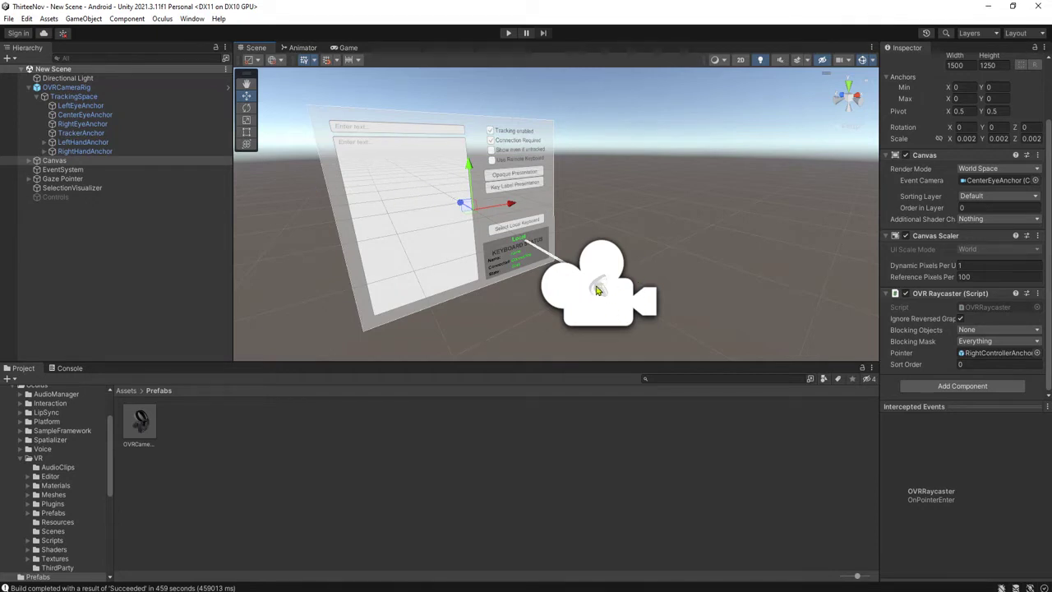
pyautogui.click(29, 161)
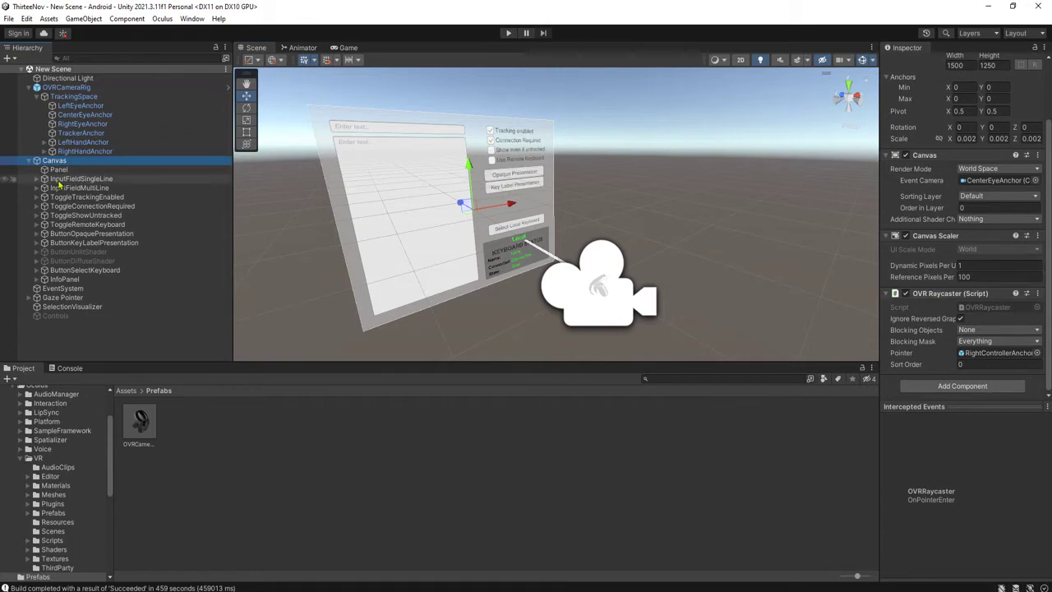
# Step: Review the Canvas children: Panel, InputFieldSingleLine, ToggleRemoteKeyboard, buttons and InfoPanel
pyautogui.click(59, 172)
pyautogui.click(60, 179)
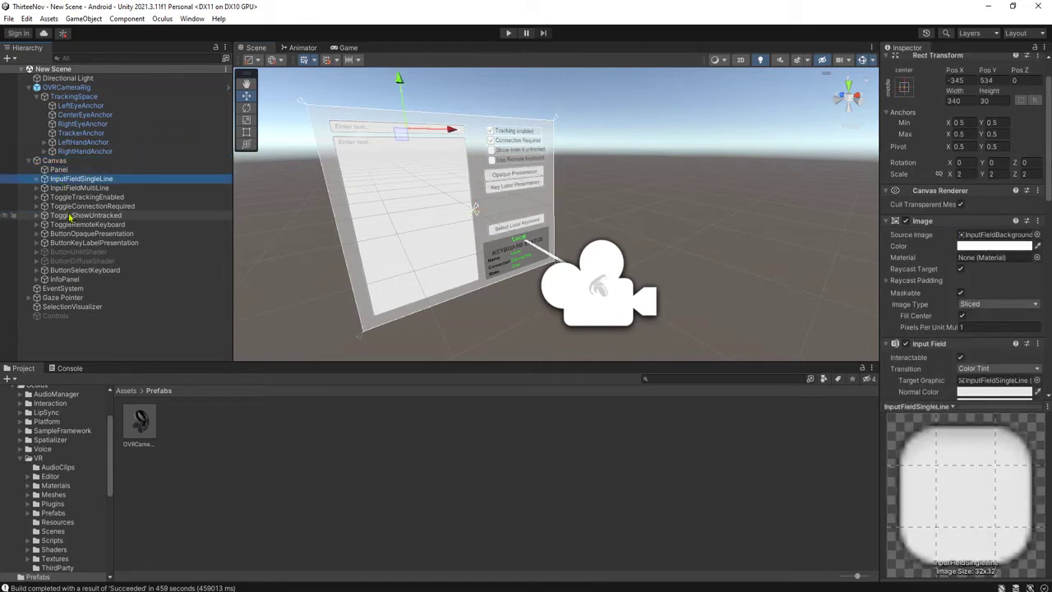
pyautogui.click(72, 223)
pyautogui.click(65, 280)
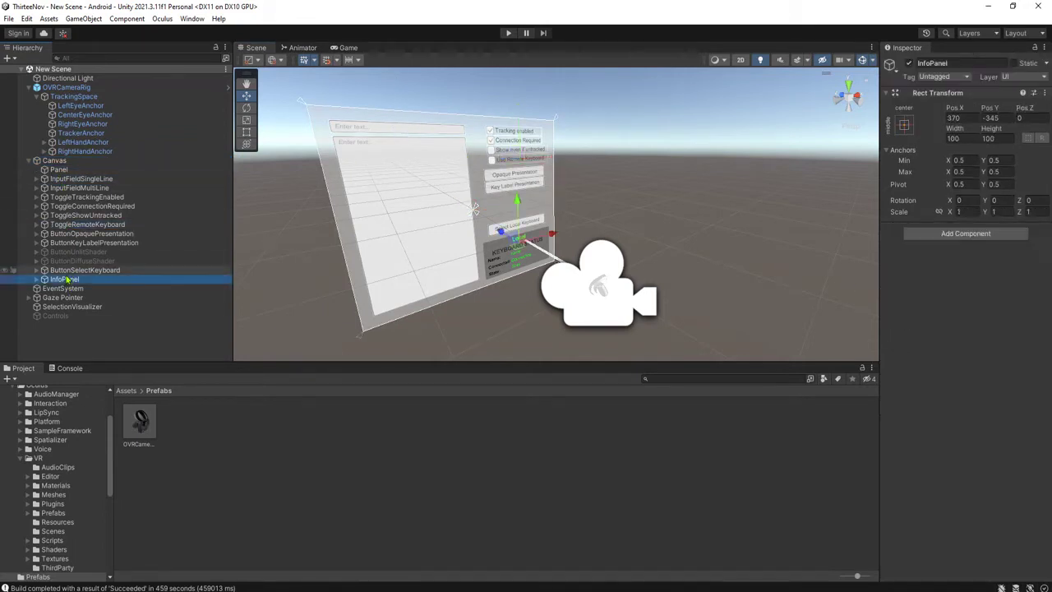
pyautogui.click(74, 269)
pyautogui.click(74, 251)
pyautogui.click(74, 225)
pyautogui.click(58, 169)
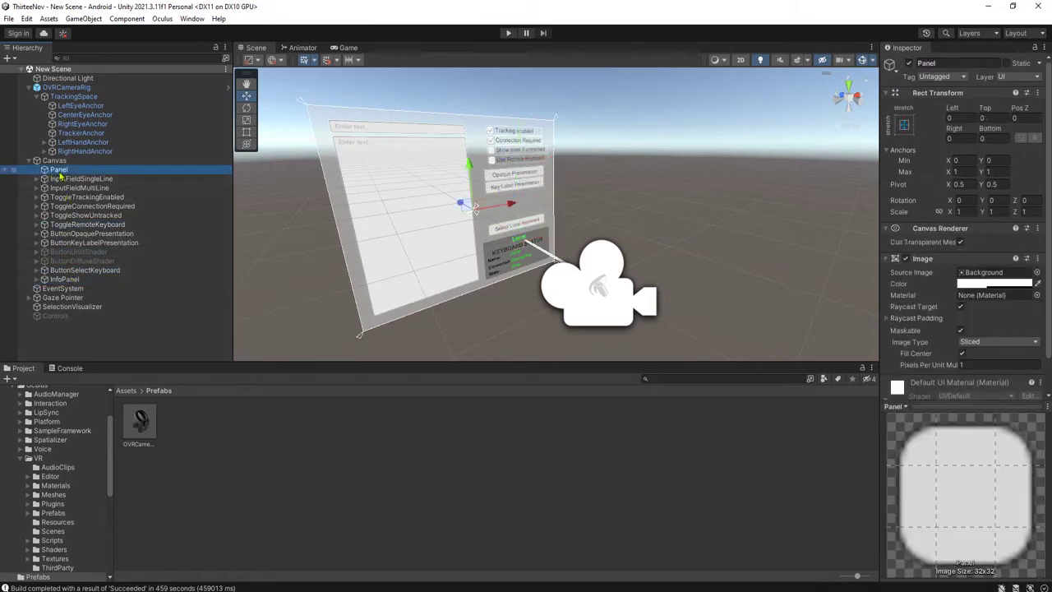
pyautogui.press('F2')
pyautogui.press('Return')
# Step: Toggle the Panel off and on, then select InputFieldSingleLine through InfoPanel for deletion
pyautogui.moveTo(51, 179); pyautogui.dragTo(59, 171)
pyautogui.click(59, 171)
pyautogui.click(909, 63)
pyautogui.click(909, 63)
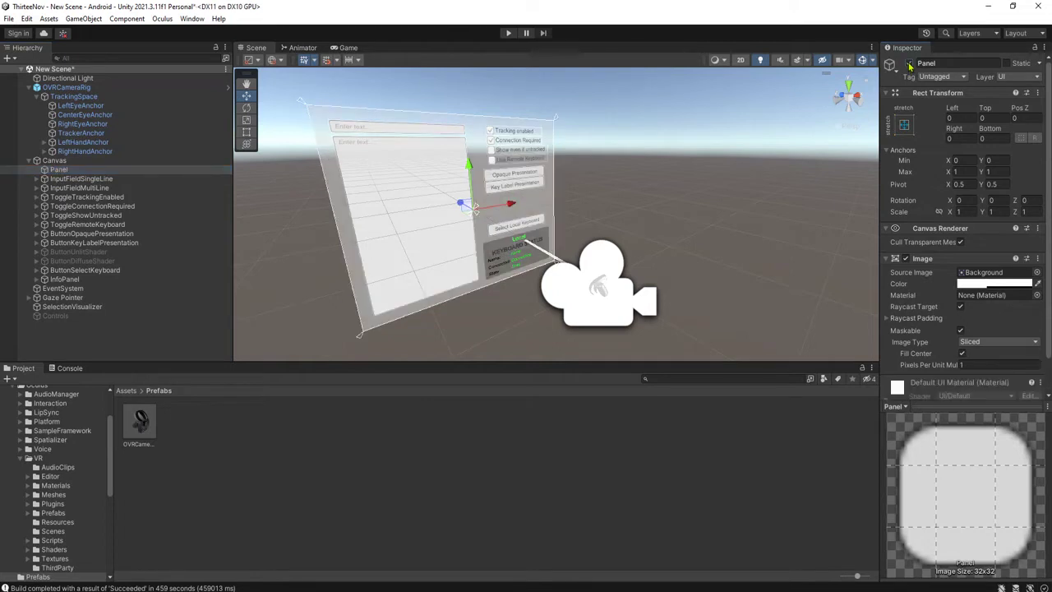
pyautogui.click(909, 63)
pyautogui.click(909, 63)
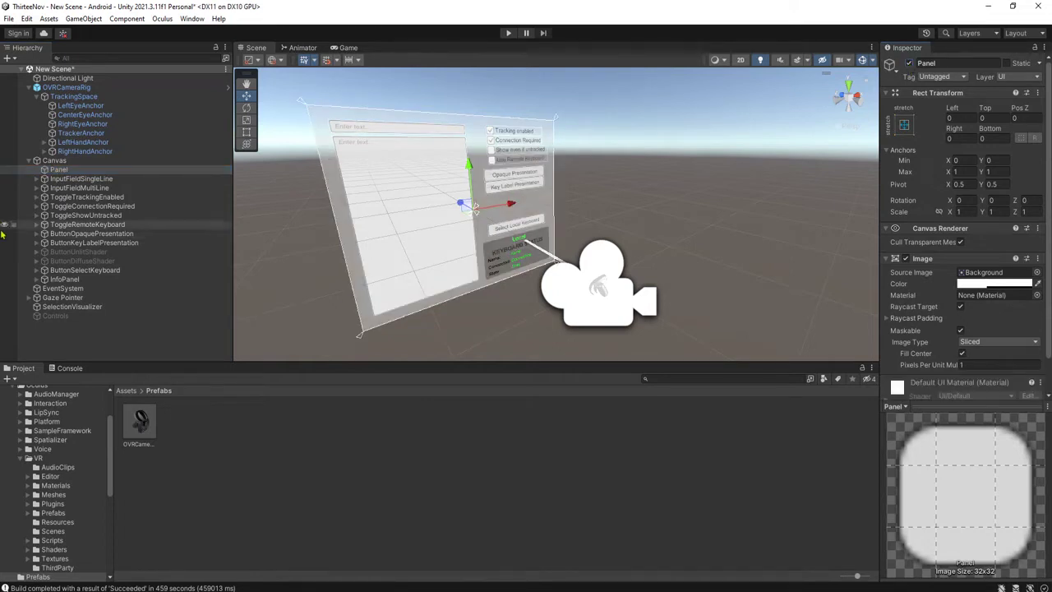
pyautogui.click(64, 180)
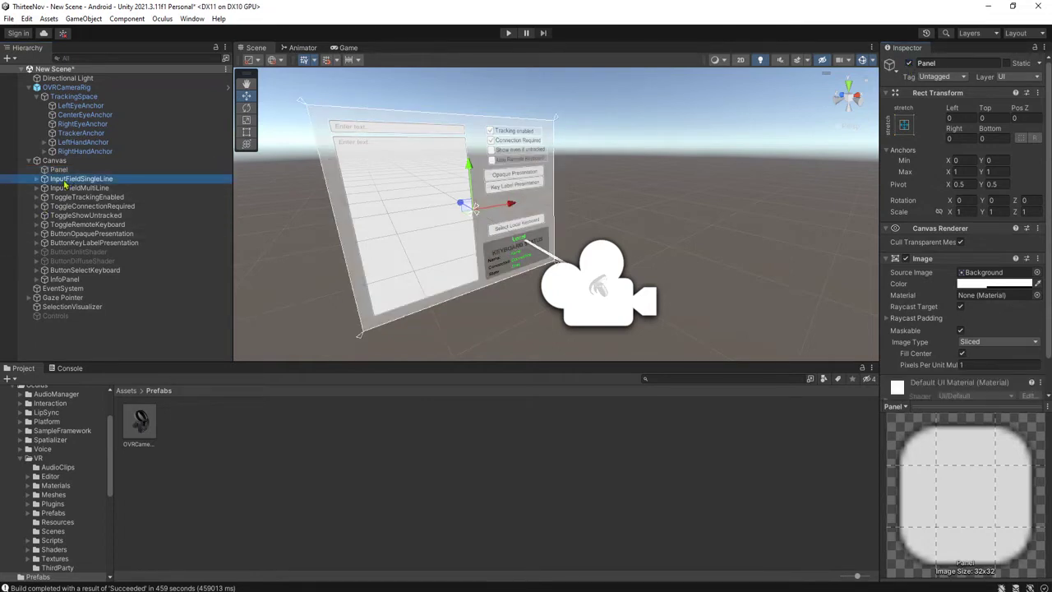
pyautogui.keyDown('shift'); pyautogui.click(62, 279); pyautogui.keyUp('shift')
# Step: Delete the twelve selected UI objects and make the Panel colour black with alpha 208
pyautogui.press('Delete')
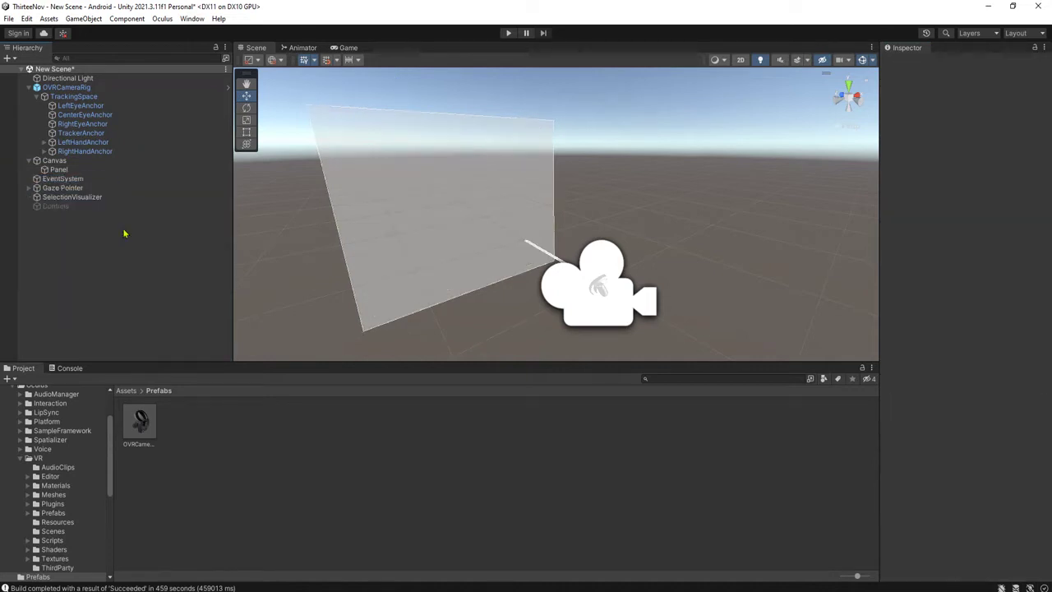
pyautogui.click(59, 169)
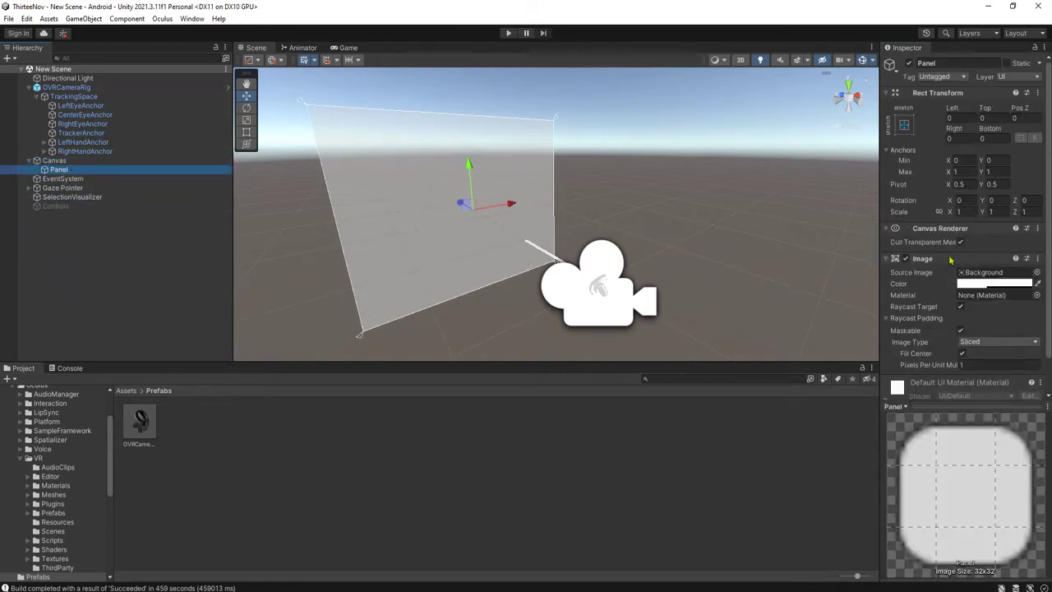
pyautogui.click(995, 283)
pyautogui.moveTo(993, 369); pyautogui.dragTo(1013, 405)
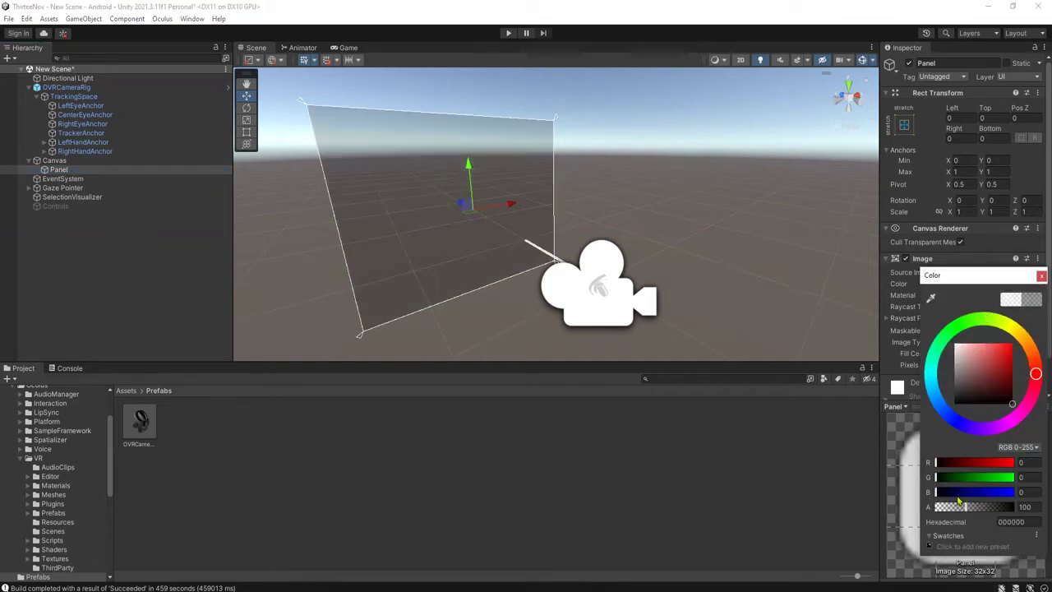
pyautogui.moveTo(957, 503); pyautogui.dragTo(999, 506)
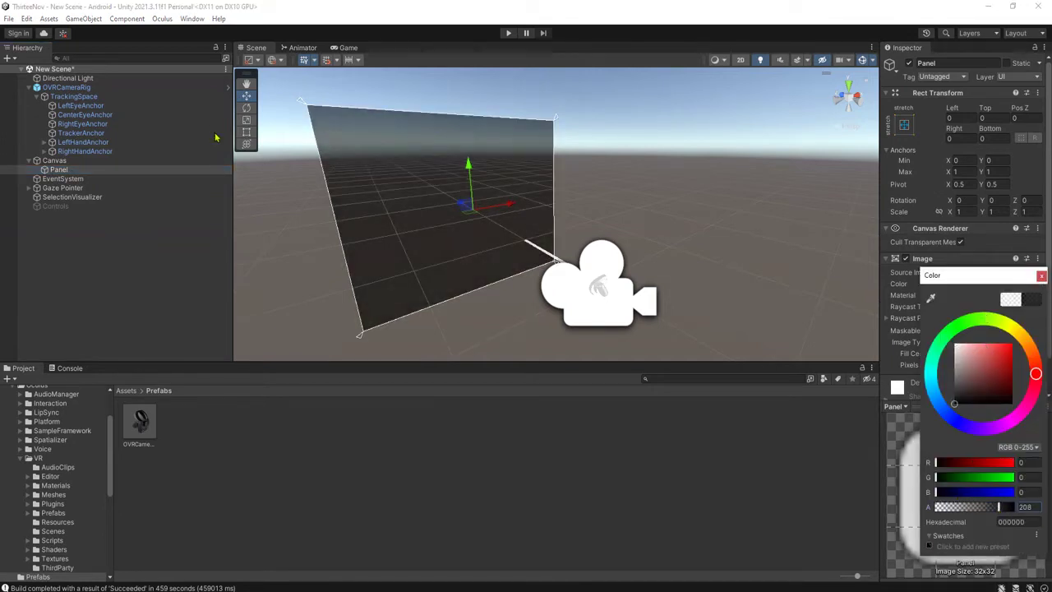
pyautogui.click(521, 282)
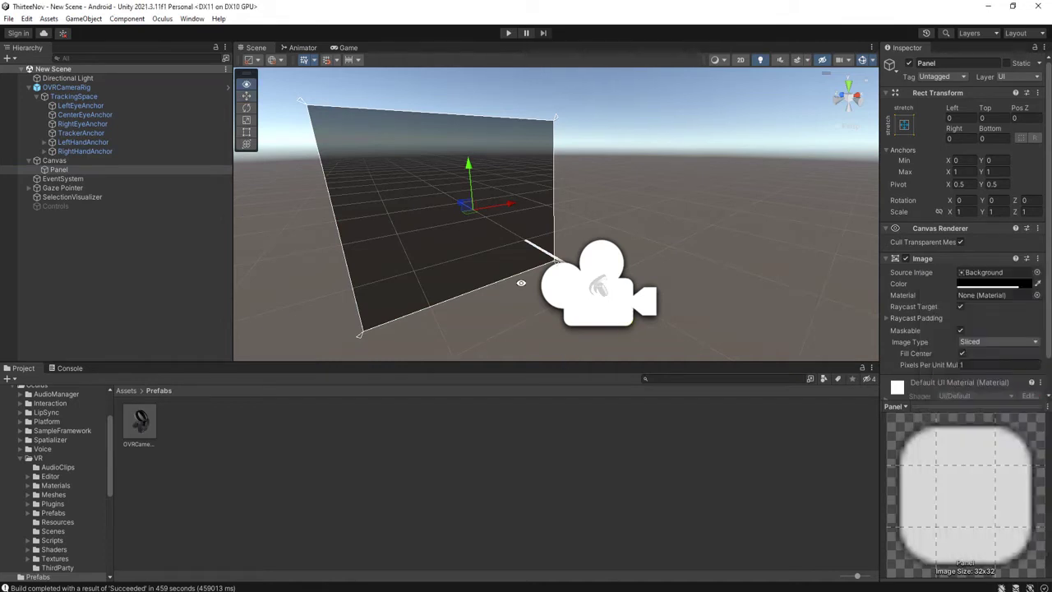
pyautogui.keyDown('alt'); pyautogui.moveTo(521, 283); pyautogui.dragTo(464, 281); pyautogui.keyUp('alt')
# Step: Add a legacy Button under the Canvas and frame it head-on in the Scene view
pyautogui.rightClick(62, 164)
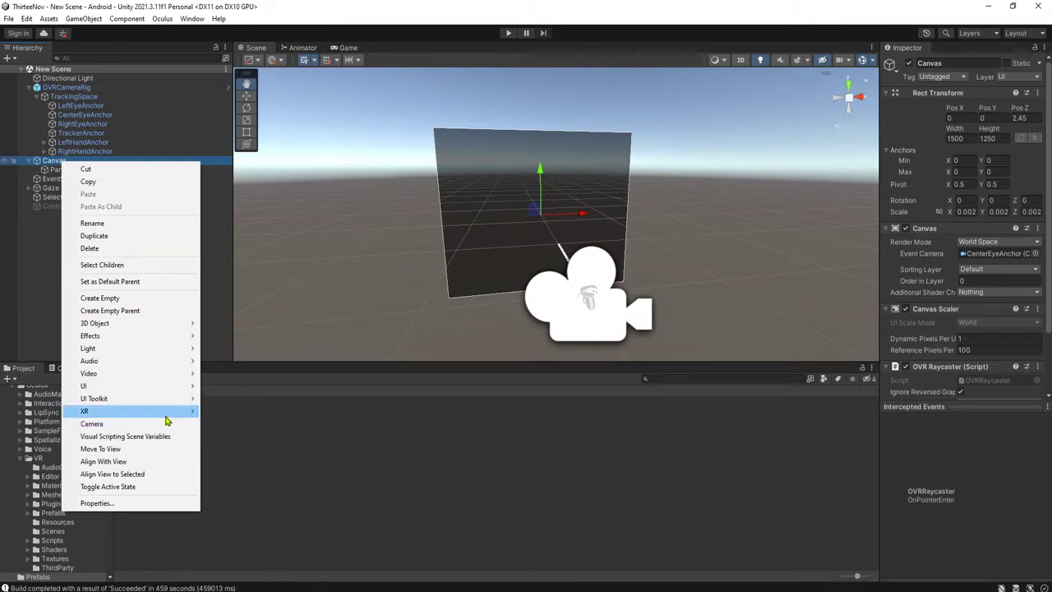
pyautogui.moveTo(165, 415)
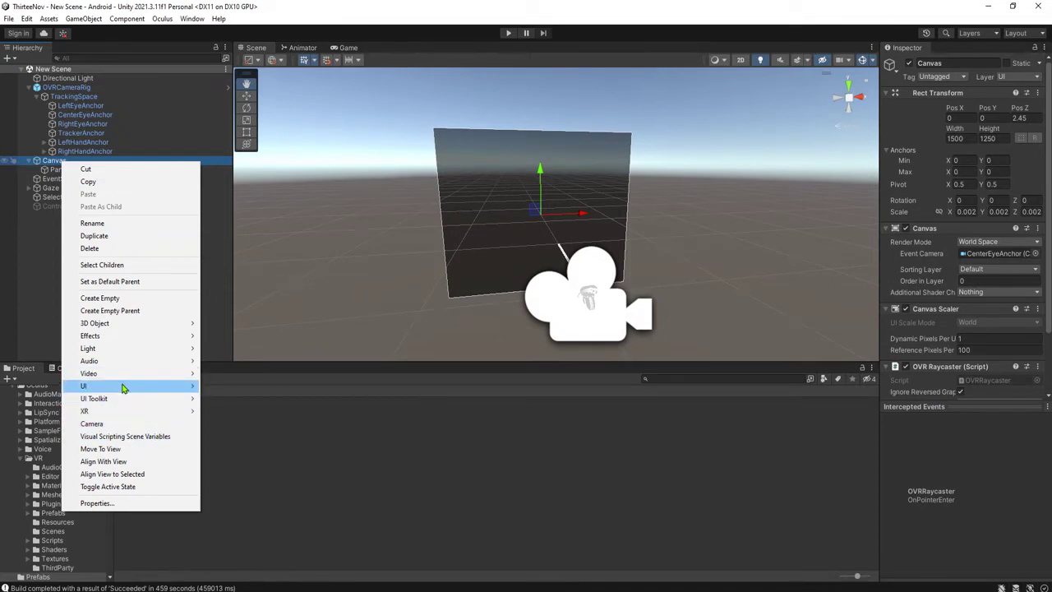
pyautogui.moveTo(130, 387)
pyautogui.moveTo(247, 564)
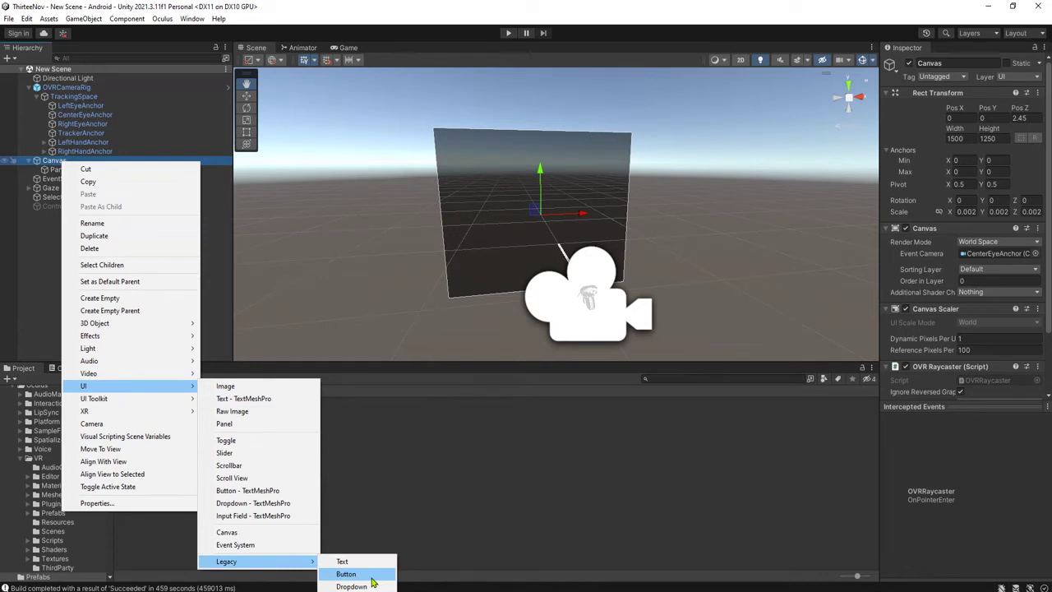
pyautogui.click(372, 572)
pyautogui.press('f')
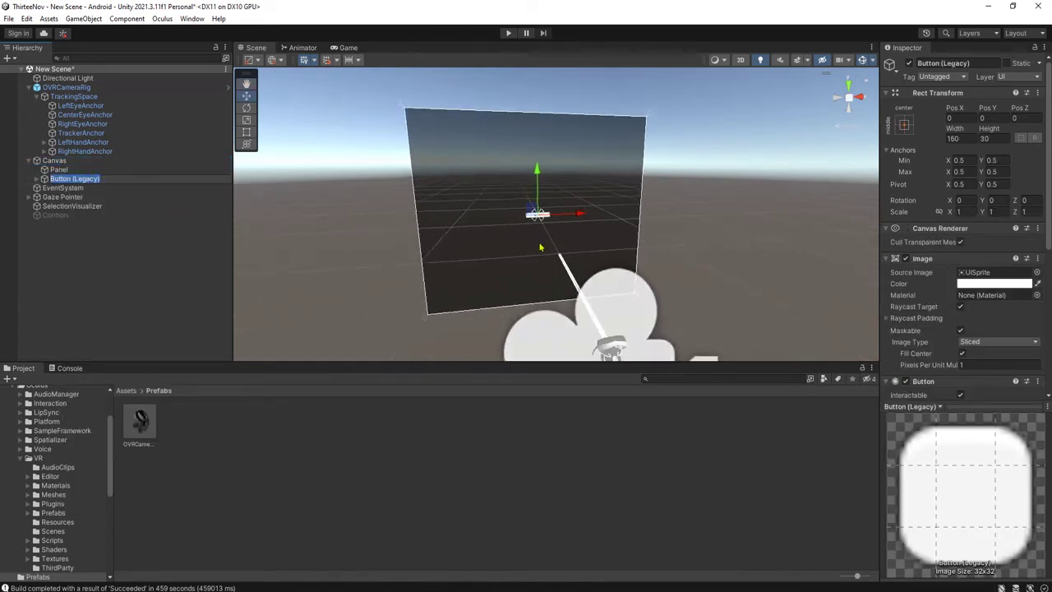
pyautogui.scroll(2, 524, 253)
pyautogui.keyDown('alt'); pyautogui.moveTo(524, 253); pyautogui.dragTo(287, 247); pyautogui.keyUp('alt')
pyautogui.click(38, 179)
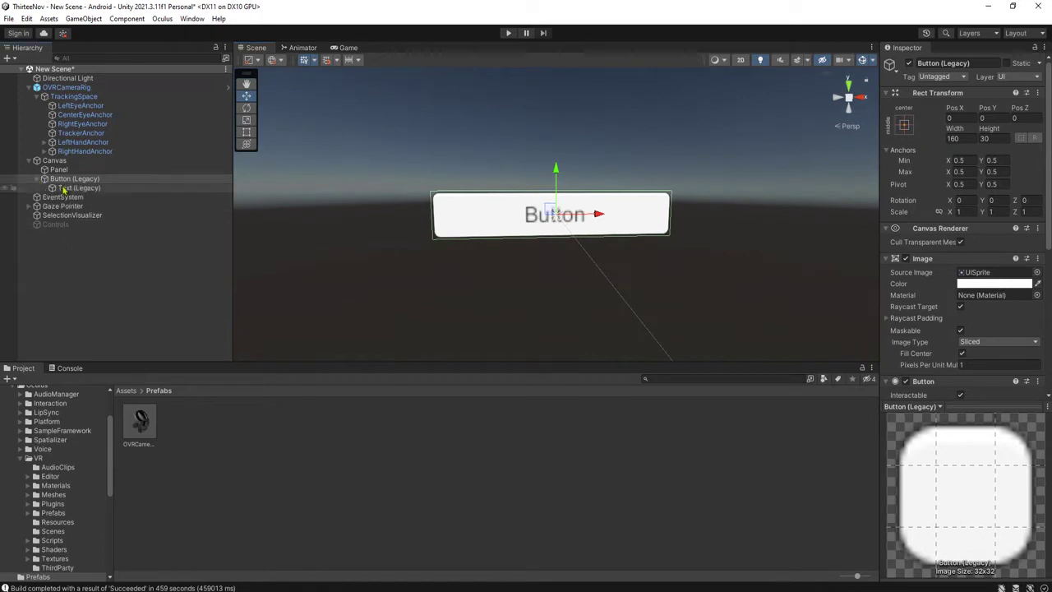
# Step: Set the button's Width to 256 and Height to 40
pyautogui.click(961, 138)
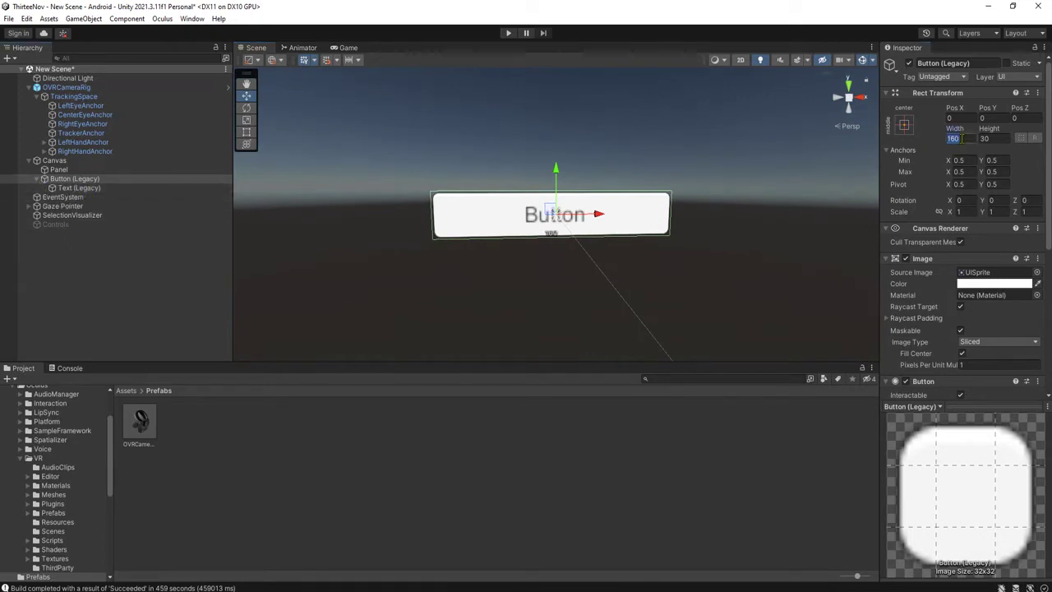
pyautogui.write('256')
pyautogui.press('Tab')
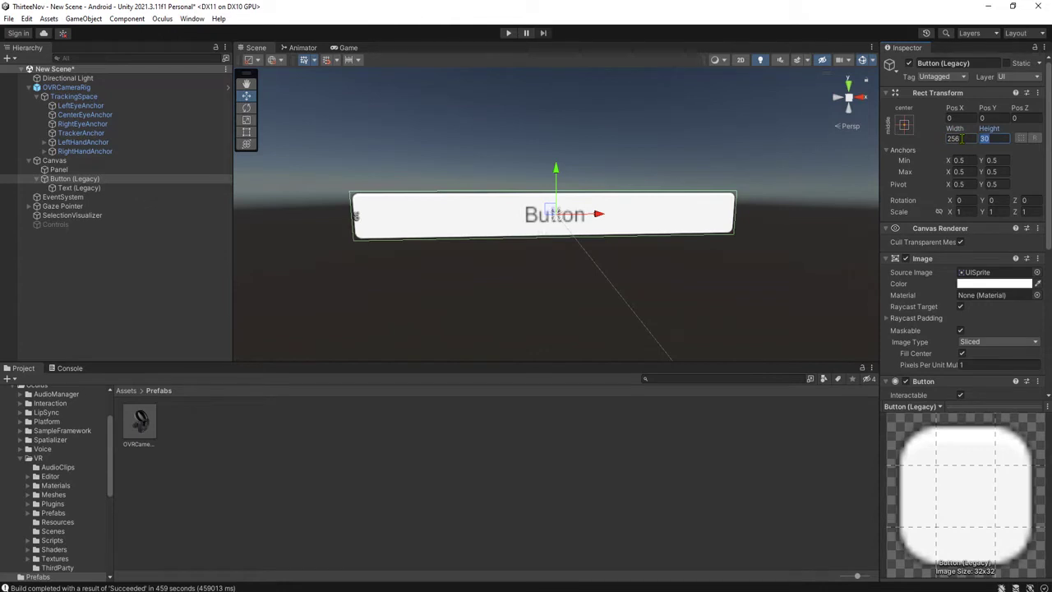
pyautogui.write('40')
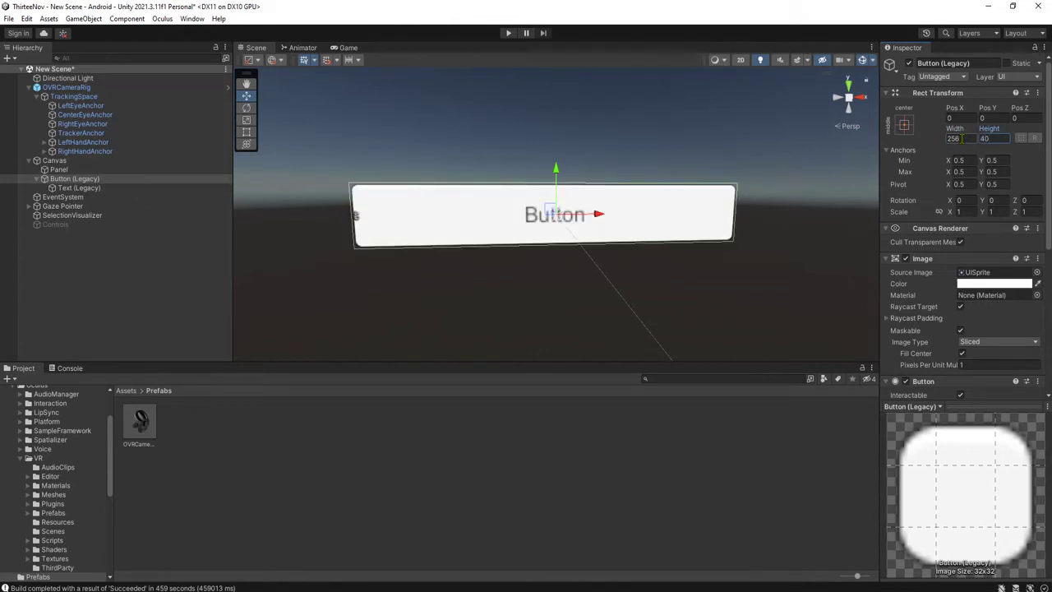
# Step: Change the button's Text child label to 'Click Me'
pyautogui.click(61, 188)
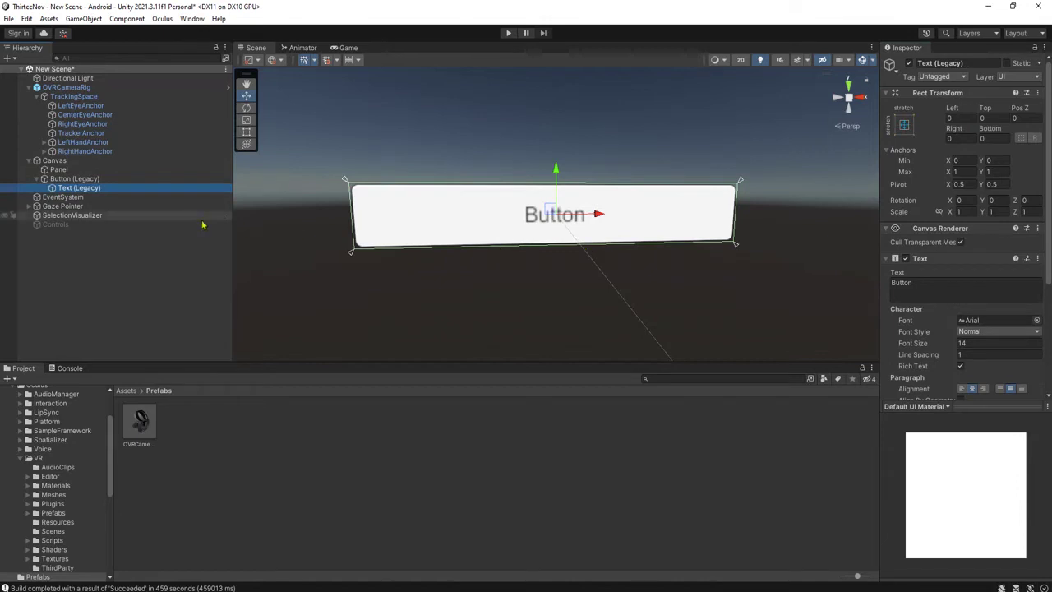
pyautogui.click(964, 285)
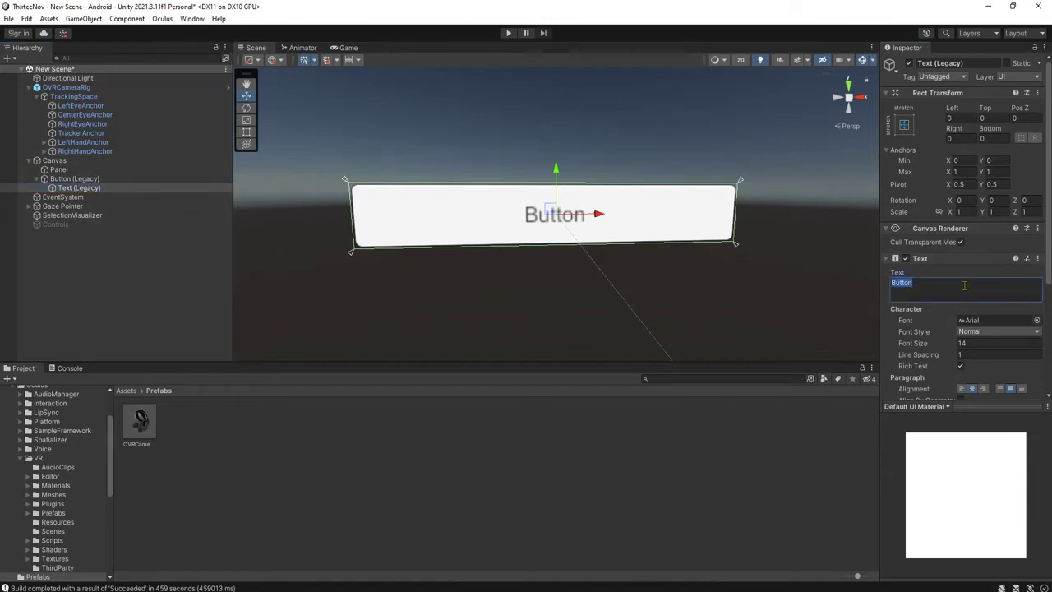
pyautogui.write('Click Me')
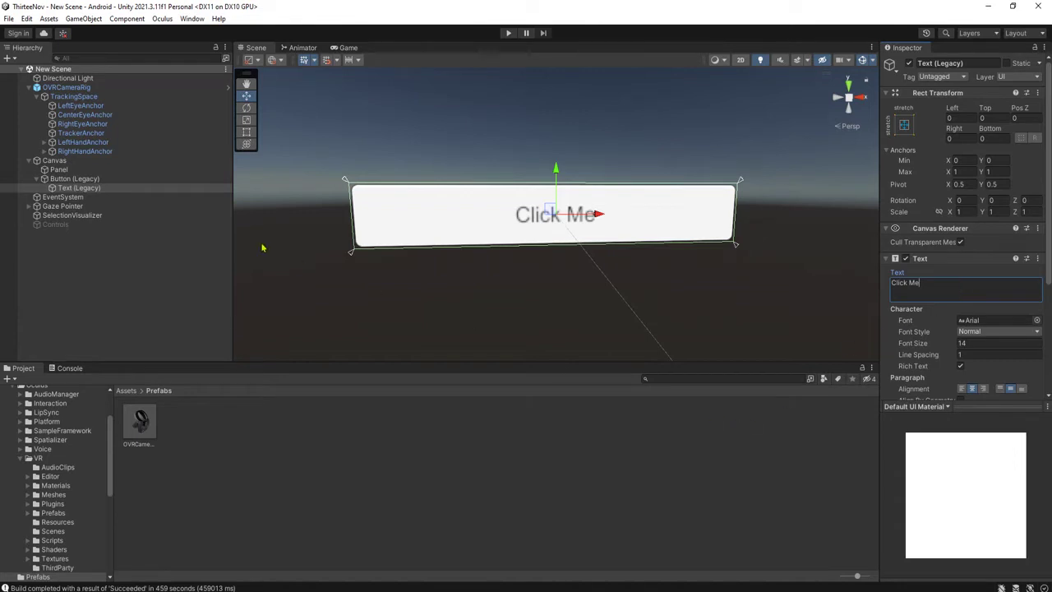
pyautogui.scroll(-5, 373, 266)
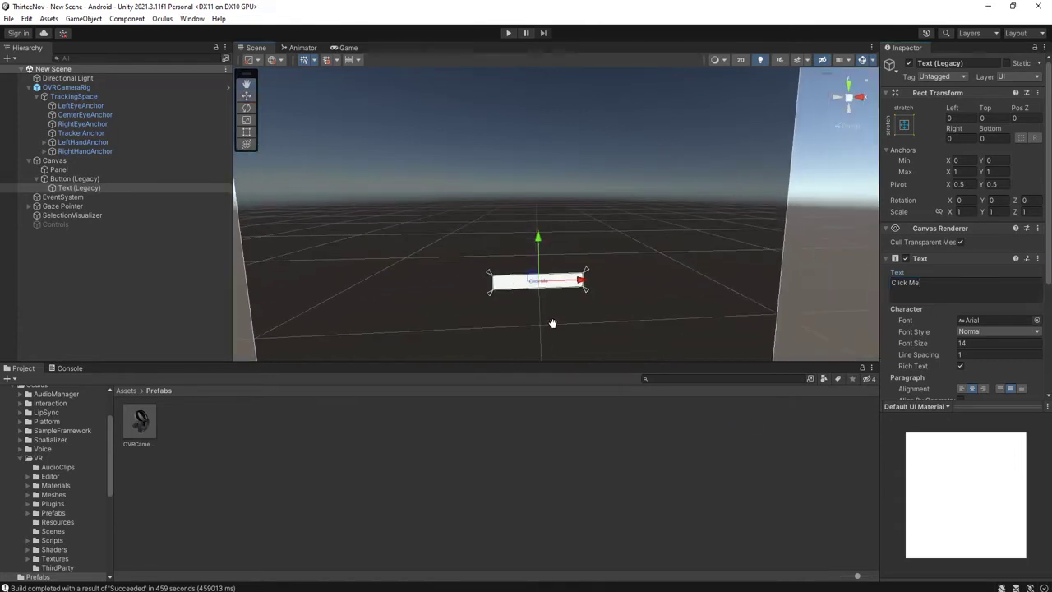
pyautogui.moveTo(552, 323); pyautogui.dragTo(575, 316, button='middle')
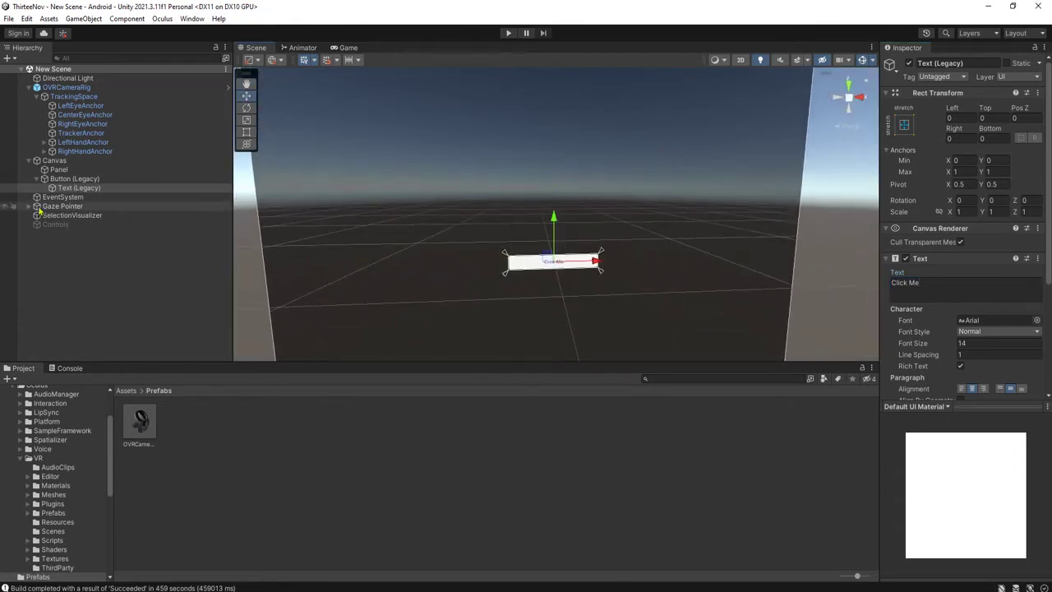
pyautogui.click(60, 160)
# Step: Add a legacy Text object under the Canvas and raise it above the button to Pos Y 179
pyautogui.rightClick(62, 160)
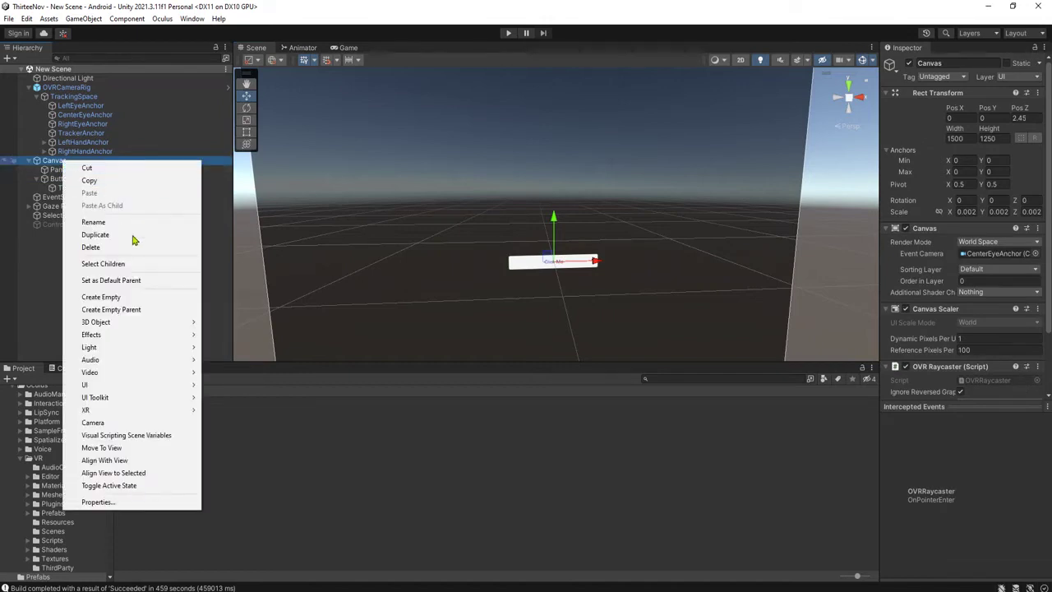
pyautogui.moveTo(197, 390)
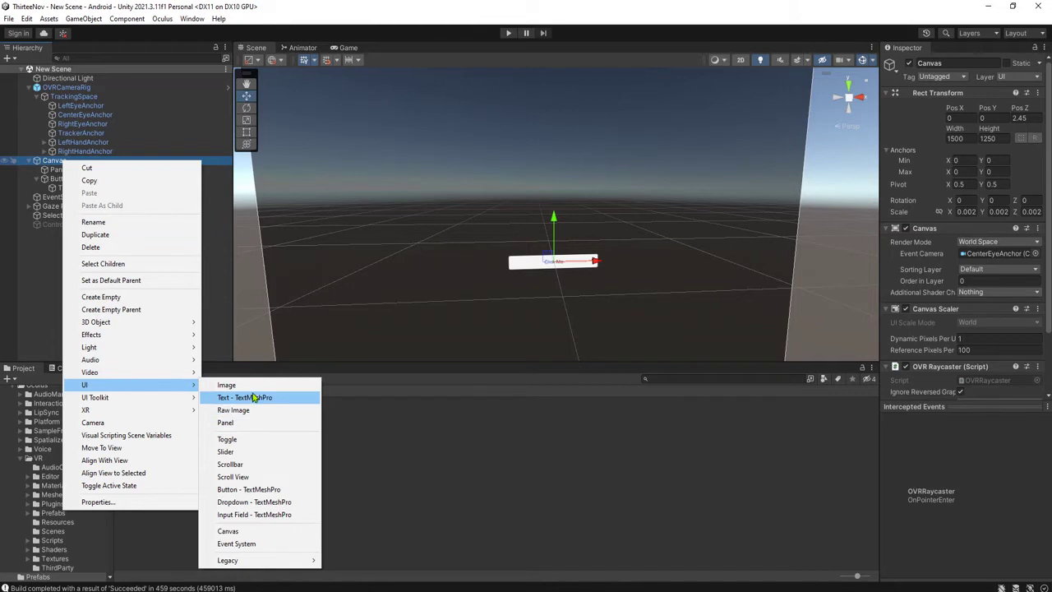
pyautogui.moveTo(302, 563)
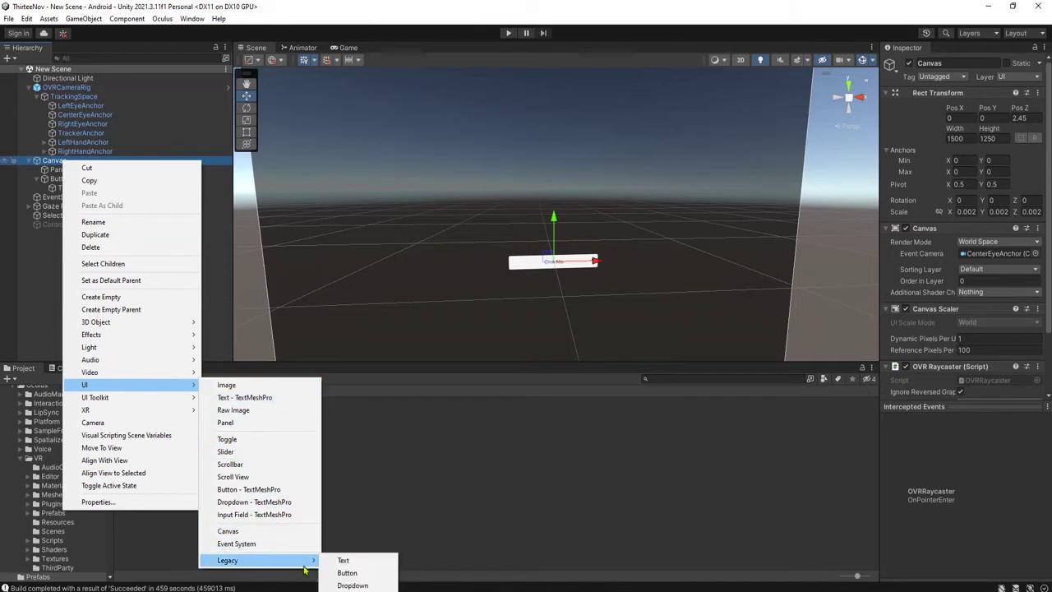
pyautogui.click(368, 562)
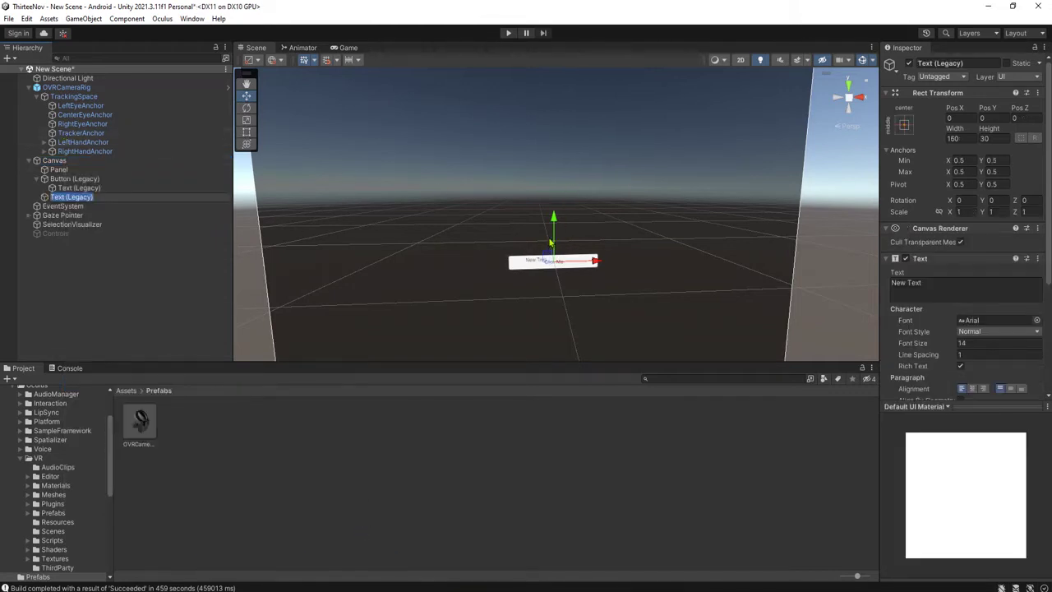
pyautogui.moveTo(553, 222); pyautogui.dragTo(550, 157)
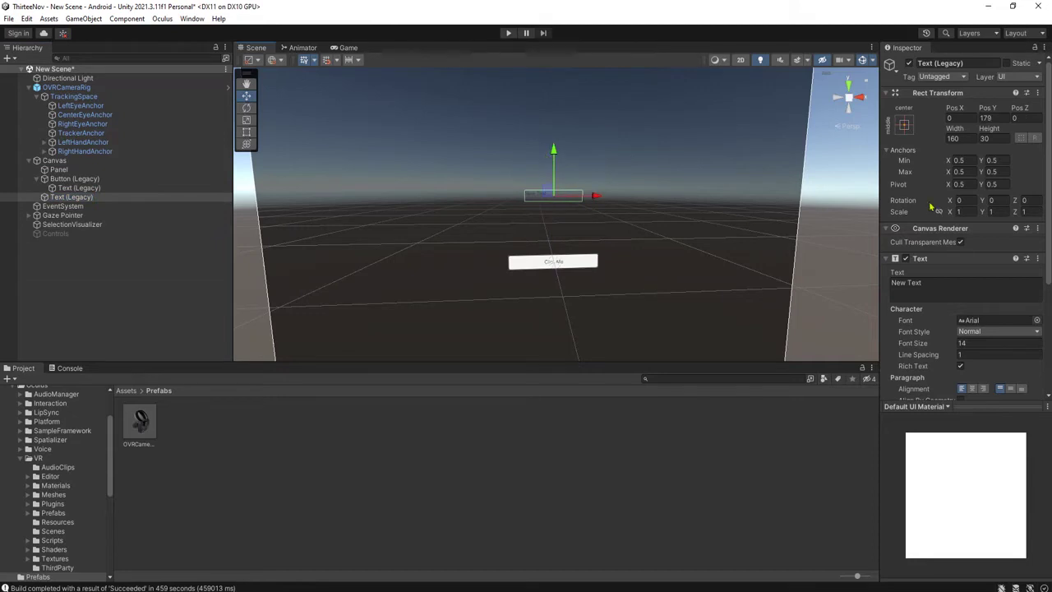
# Step: Make the text bold and white at font size 27, and enlarge its box around the centre
pyautogui.click(969, 331)
pyautogui.click(970, 356)
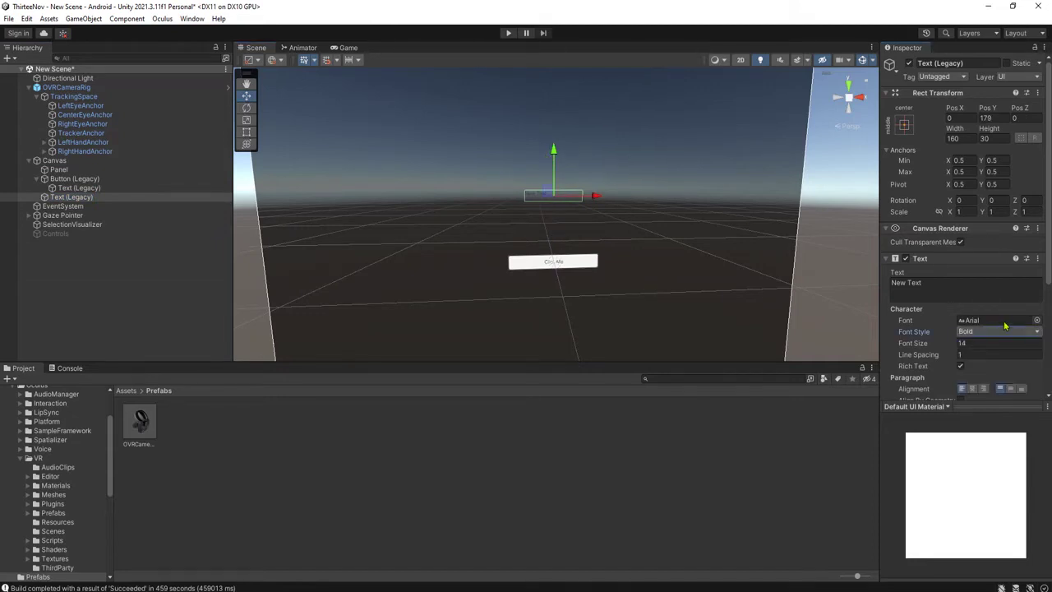
pyautogui.scroll(-3, 957, 374)
pyautogui.click(1010, 291)
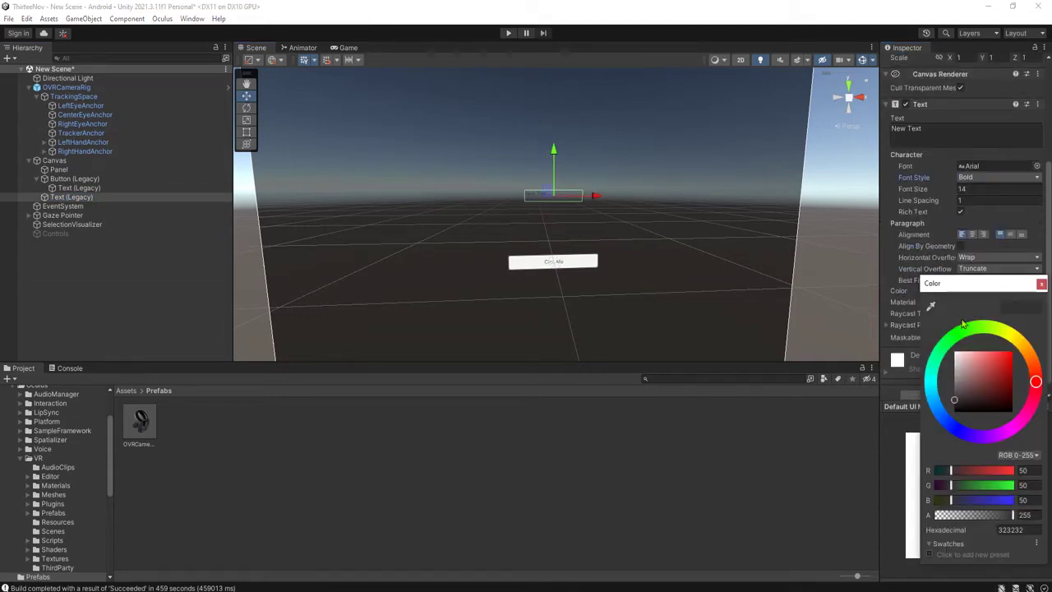
pyautogui.click(1041, 284)
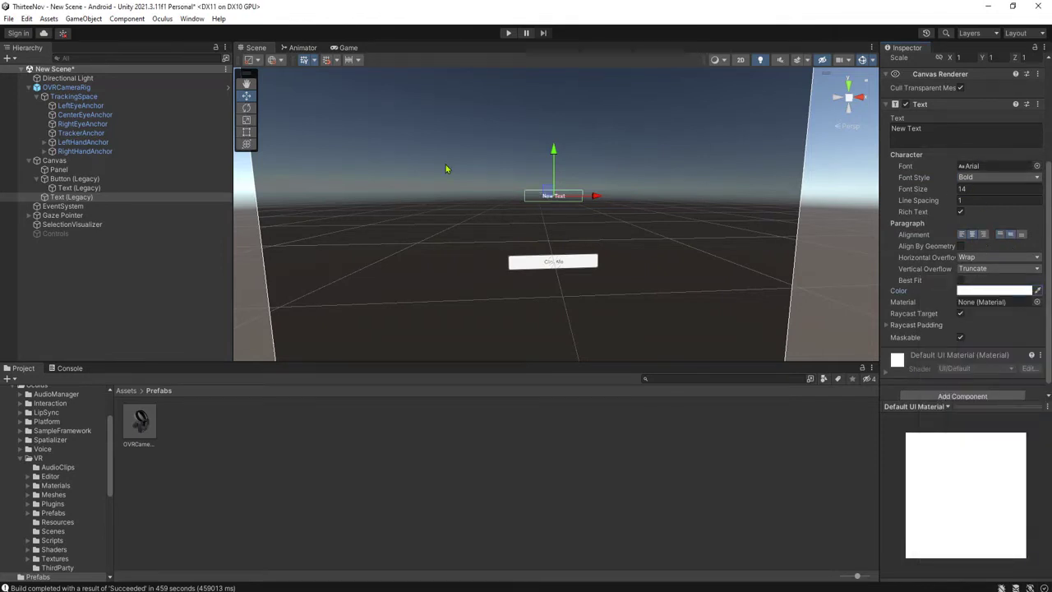
pyautogui.moveTo(904, 189); pyautogui.dragTo(938, 189)
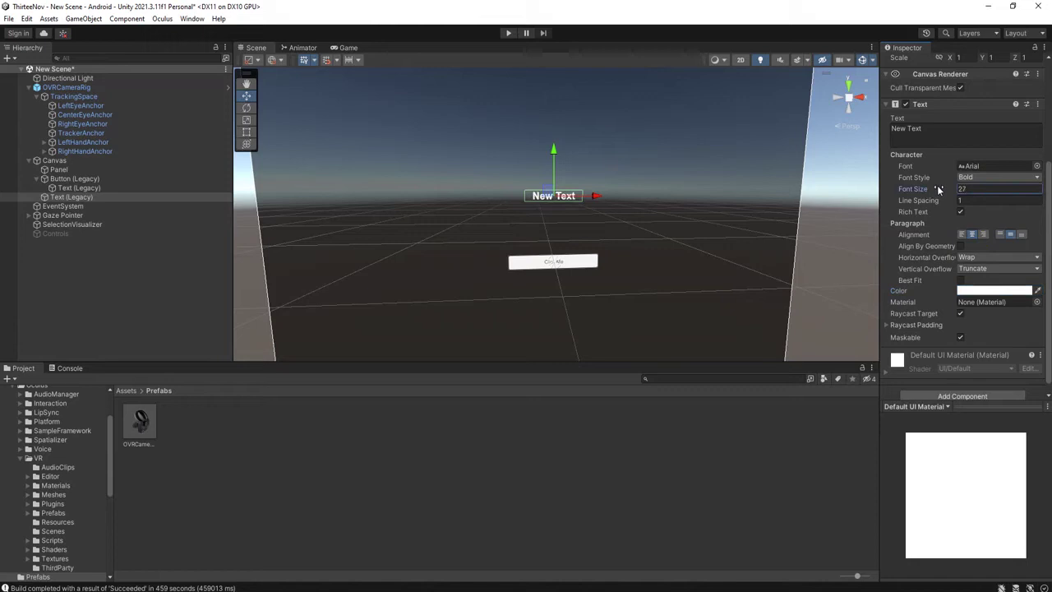
pyautogui.click(247, 131)
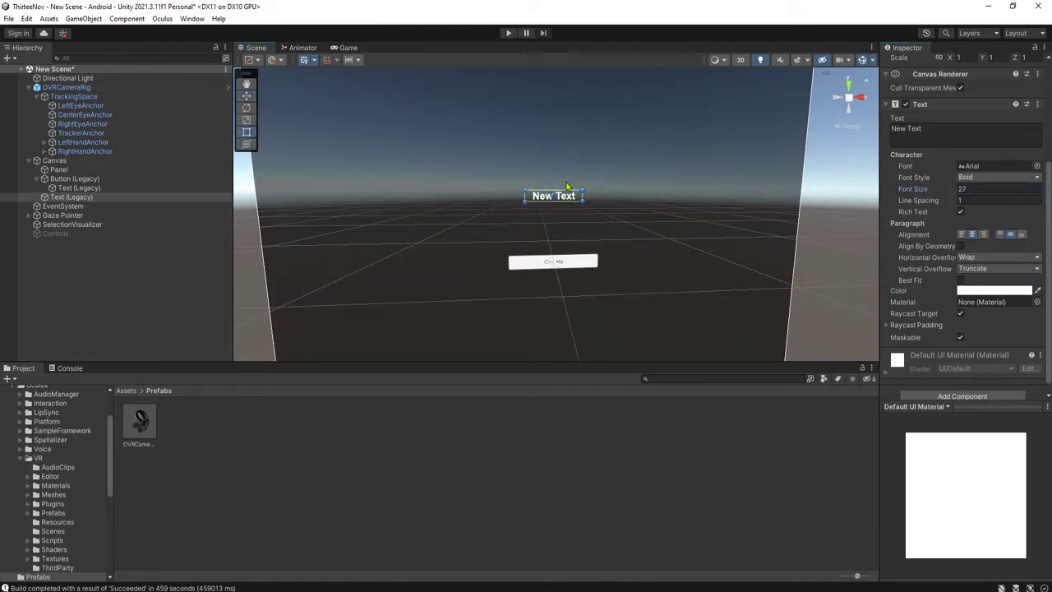
pyautogui.keyDown('alt'); pyautogui.moveTo(586, 188); pyautogui.dragTo(629, 179); pyautogui.keyUp('alt')
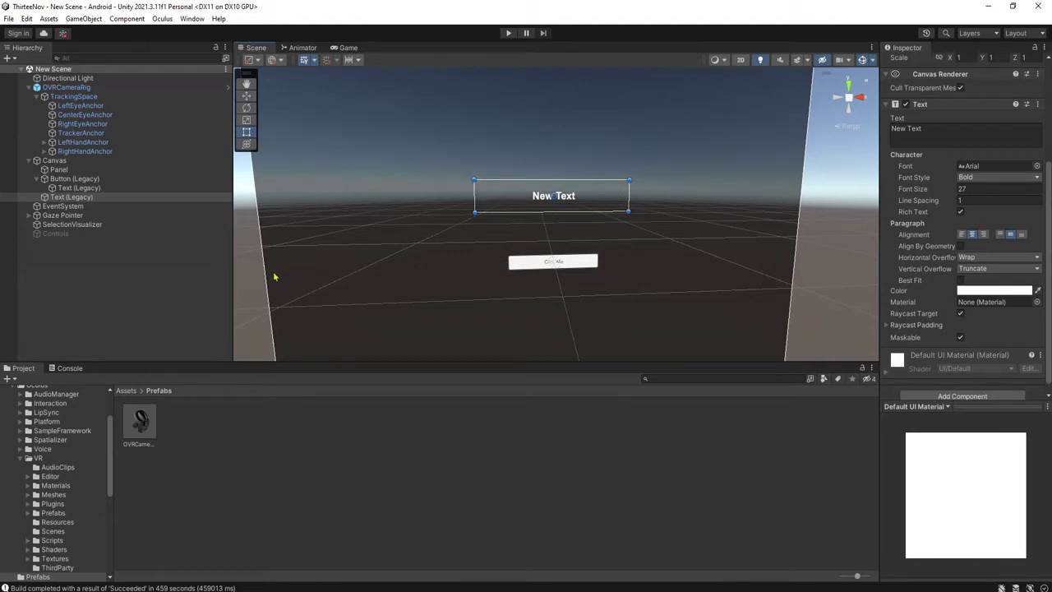
pyautogui.click(237, 455)
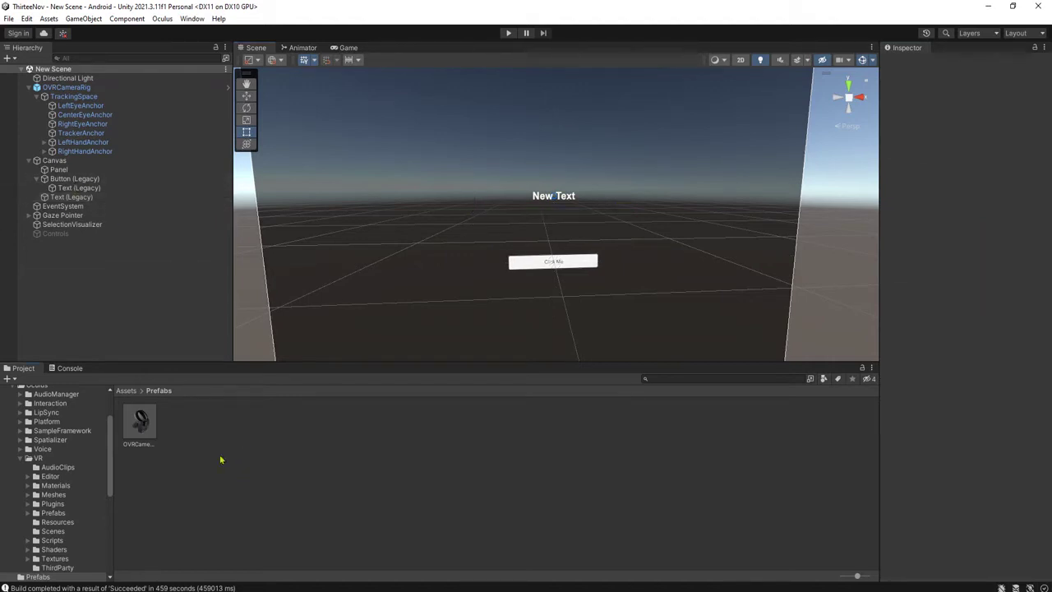
# Step: Create a folder named Scripts in Assets and open it
pyautogui.click(124, 392)
pyautogui.rightClick(333, 490)
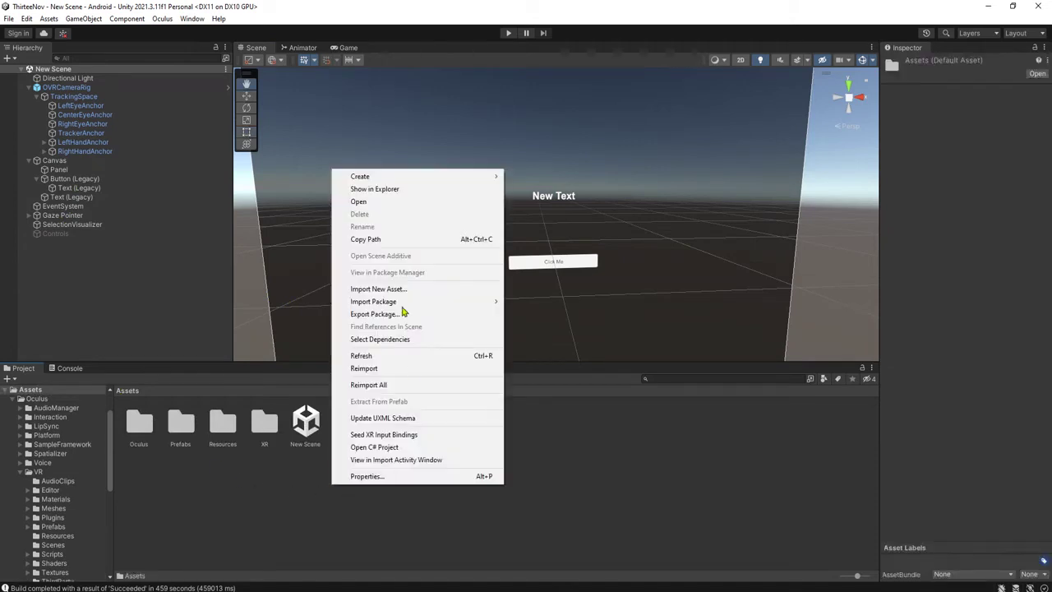
pyautogui.moveTo(477, 174)
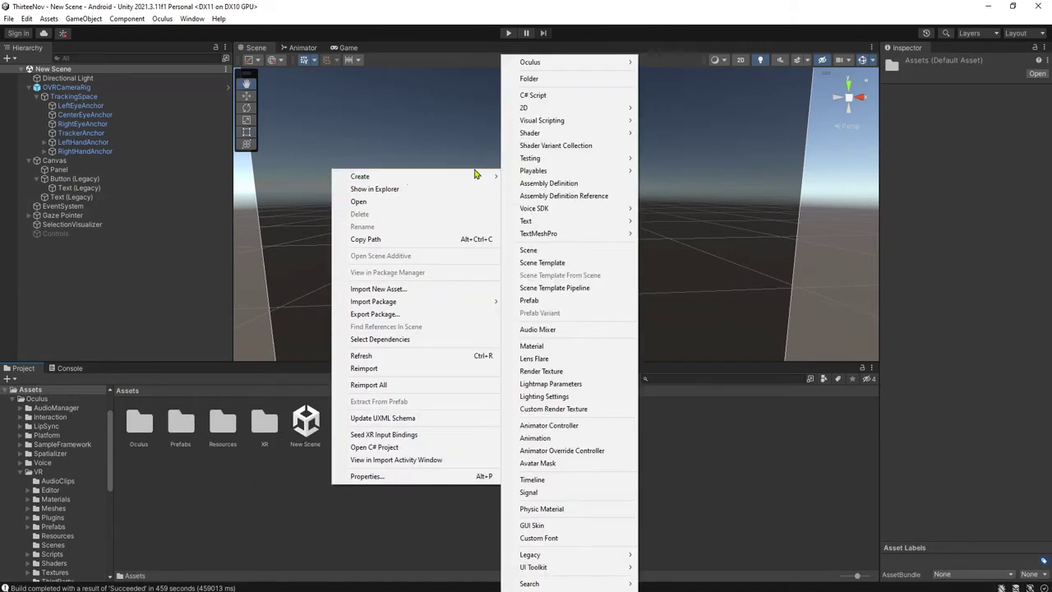
pyautogui.click(543, 80)
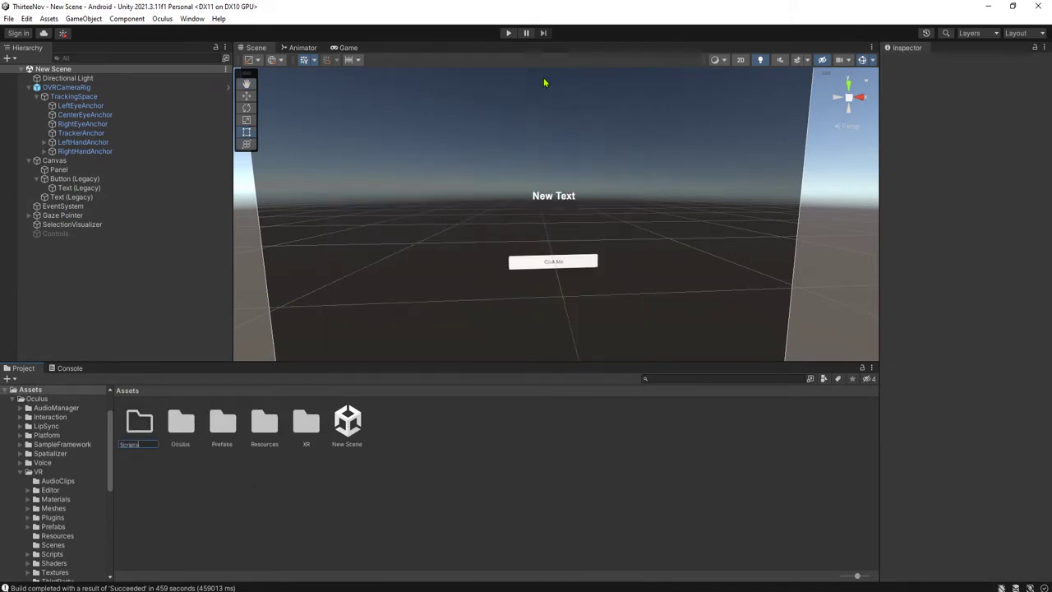
pyautogui.write('Scripts')
pyautogui.press('Return')
pyautogui.doubleClick(264, 444)
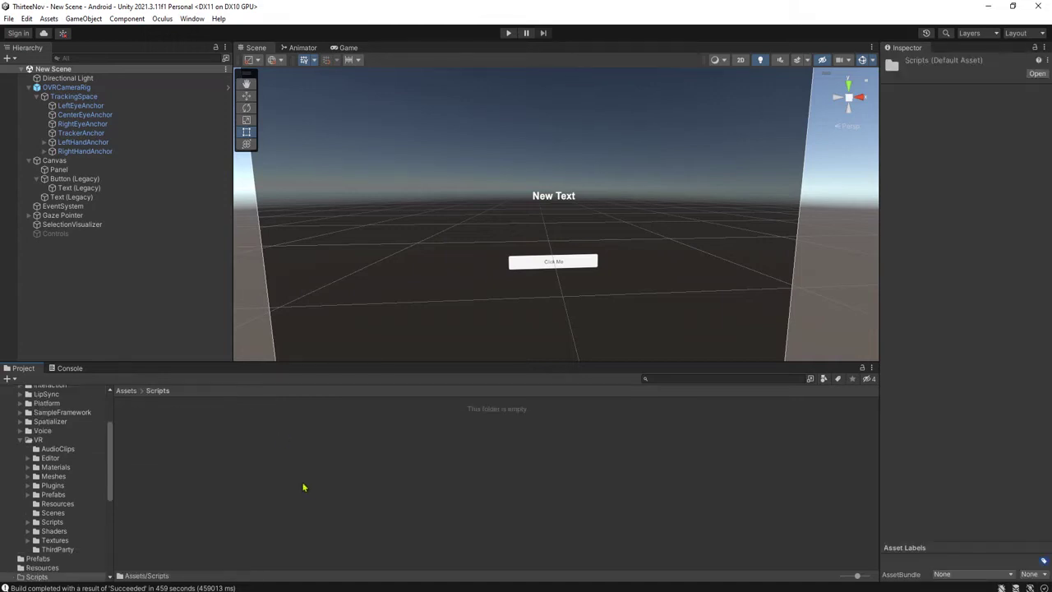
# Step: Create a C# script named HelloWorld inside Scripts and select it
pyautogui.rightClick(290, 460)
pyautogui.moveTo(393, 144)
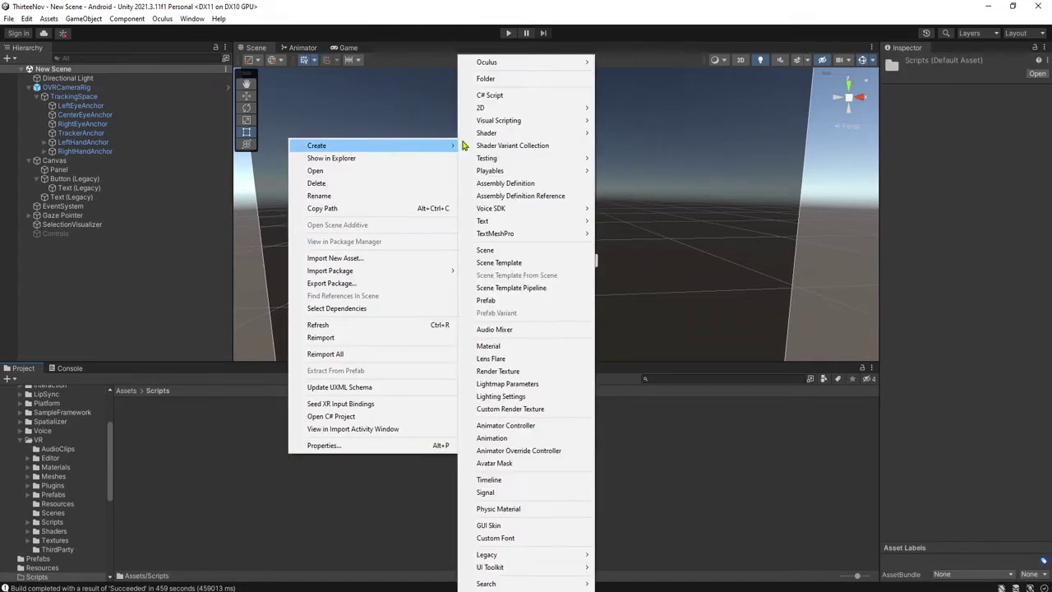
pyautogui.click(524, 95)
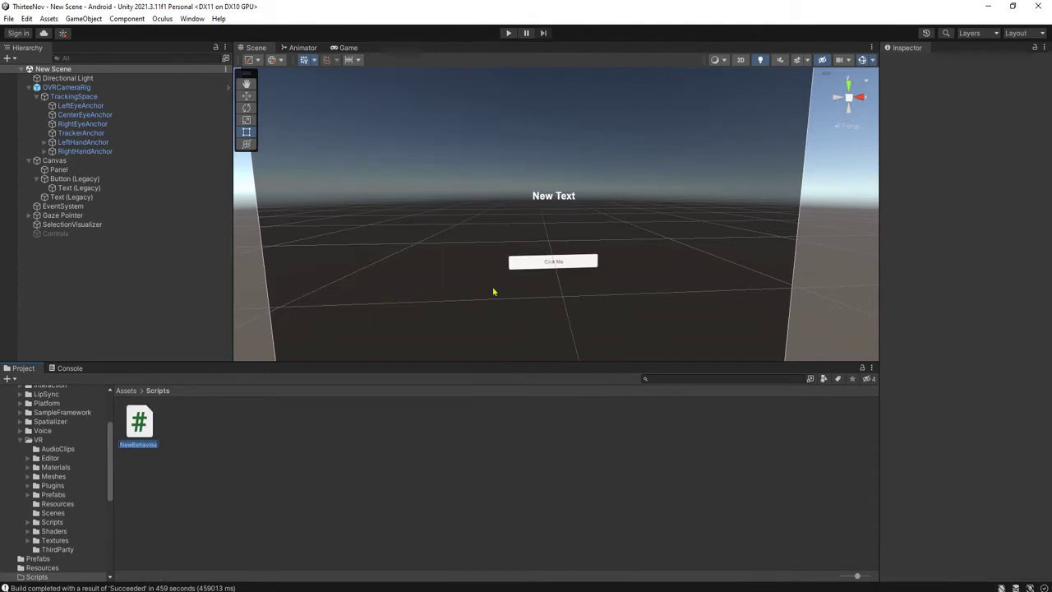
pyautogui.write('HelloWorld')
pyautogui.press('Return')
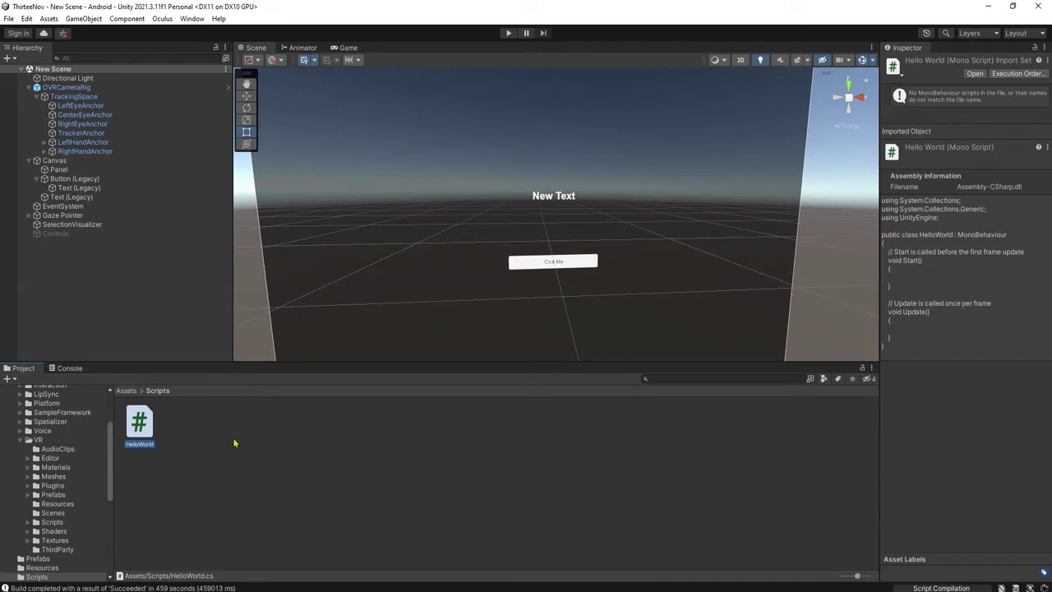
pyautogui.click(270, 449)
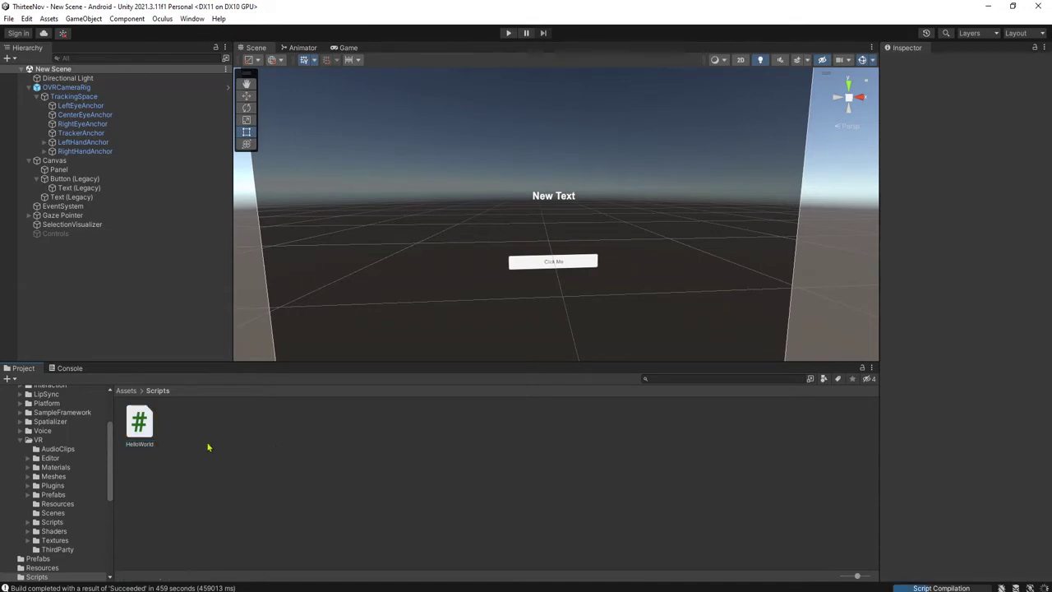
pyautogui.click(141, 425)
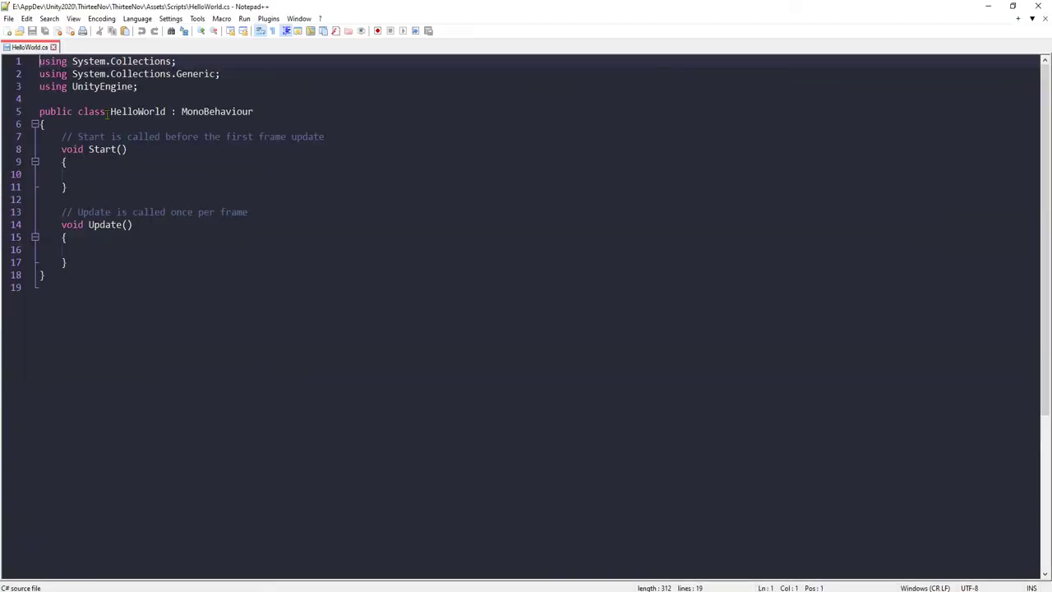
# Step: Add a 'using UnityEngine.ui;' import line to HelloWorld.cs and save
pyautogui.click(247, 123)
pyautogui.press('Return')
pyautogui.press('Return')
pyautogui.press('Up')
pyautogui.press('Up')
pyautogui.press('Up')
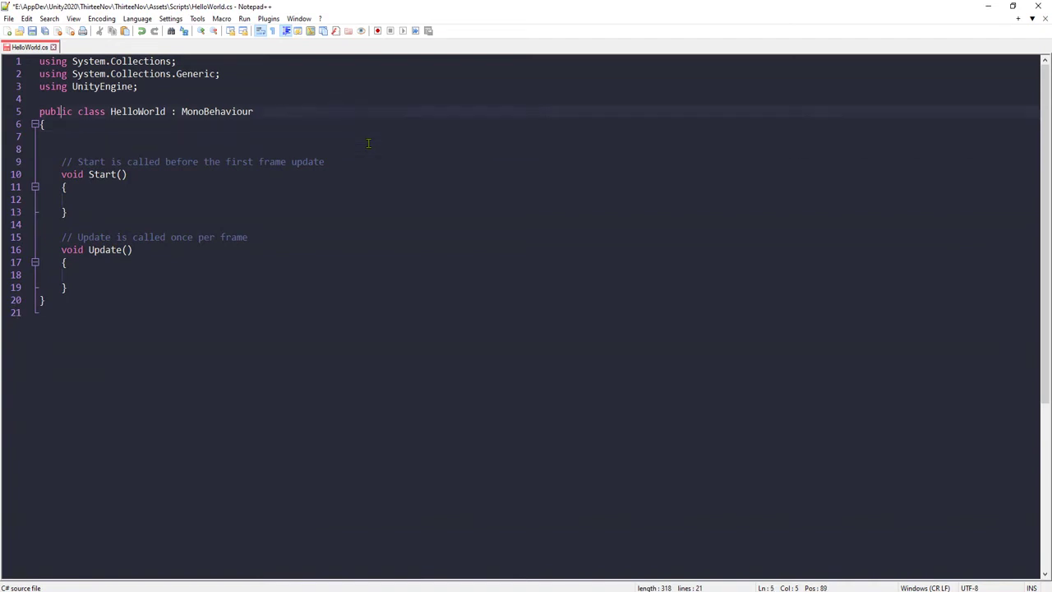
pyautogui.press('Up')
pyautogui.press('Up')
pyautogui.hotkey('ctrl', 'd')
pyautogui.hotkey('ctrl', 'Right')
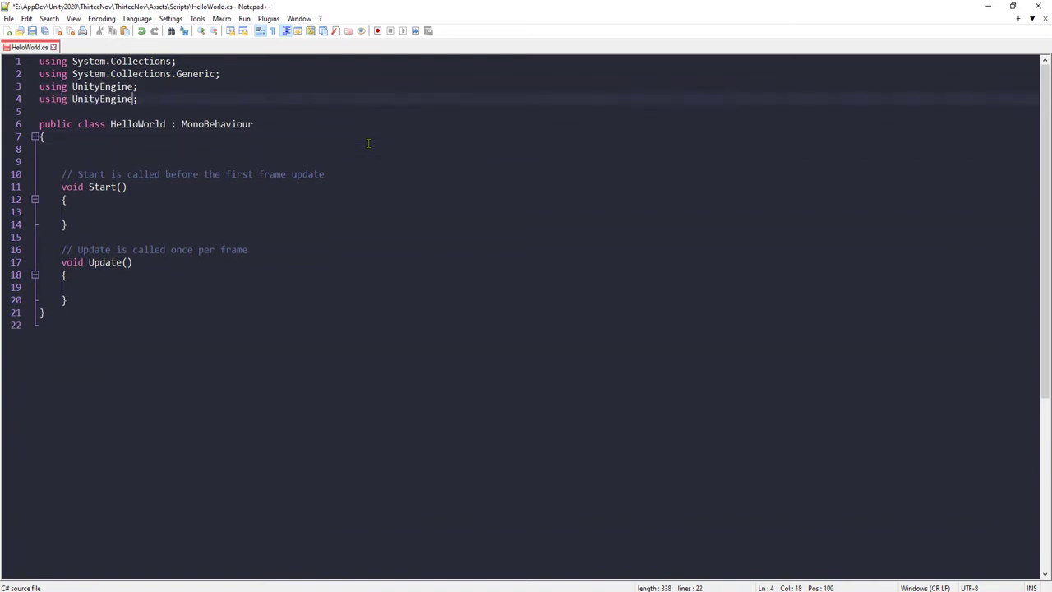
pyautogui.write('.ui')
pyautogui.press('Escape')
pyautogui.hotkey('ctrl', 's')
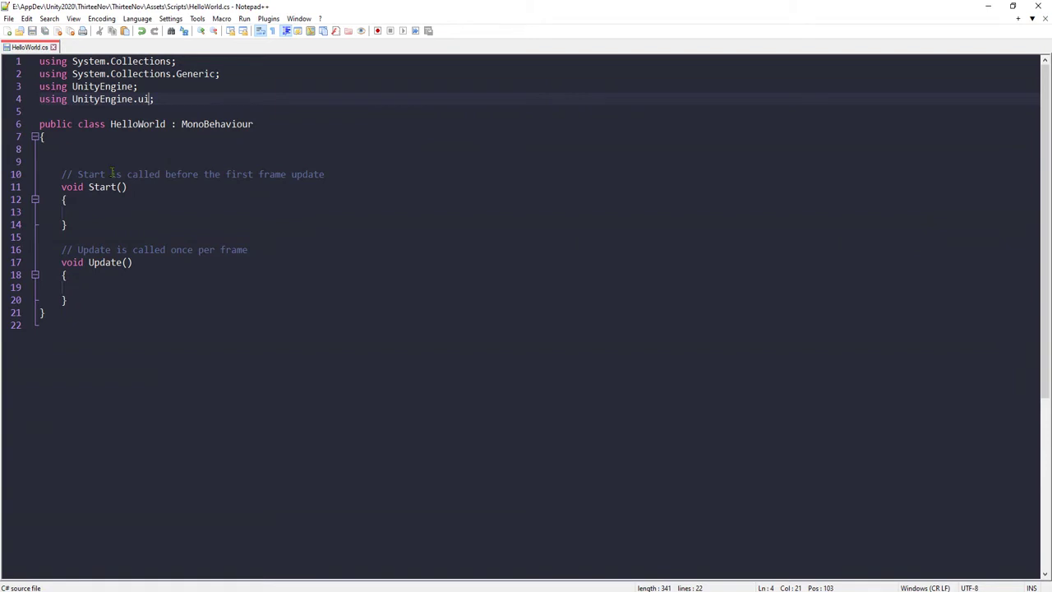
# Step: Declare a 'public Text uiText;' field in the class and save
pyautogui.click(72, 140)
pyautogui.press('Return')
pyautogui.press('Return')
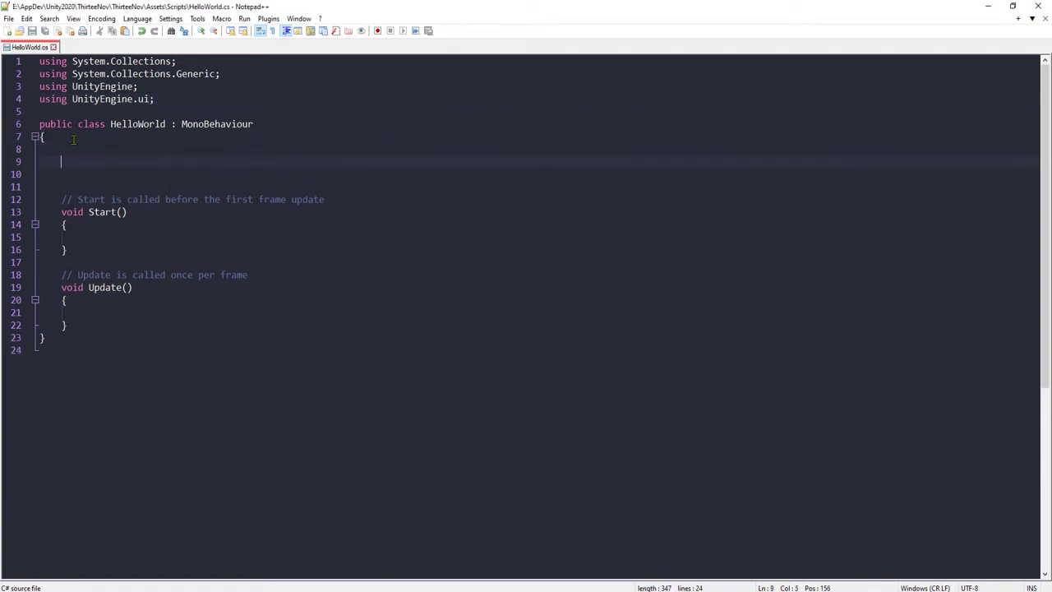
pyautogui.write('t')
pyautogui.press('BackSpace')
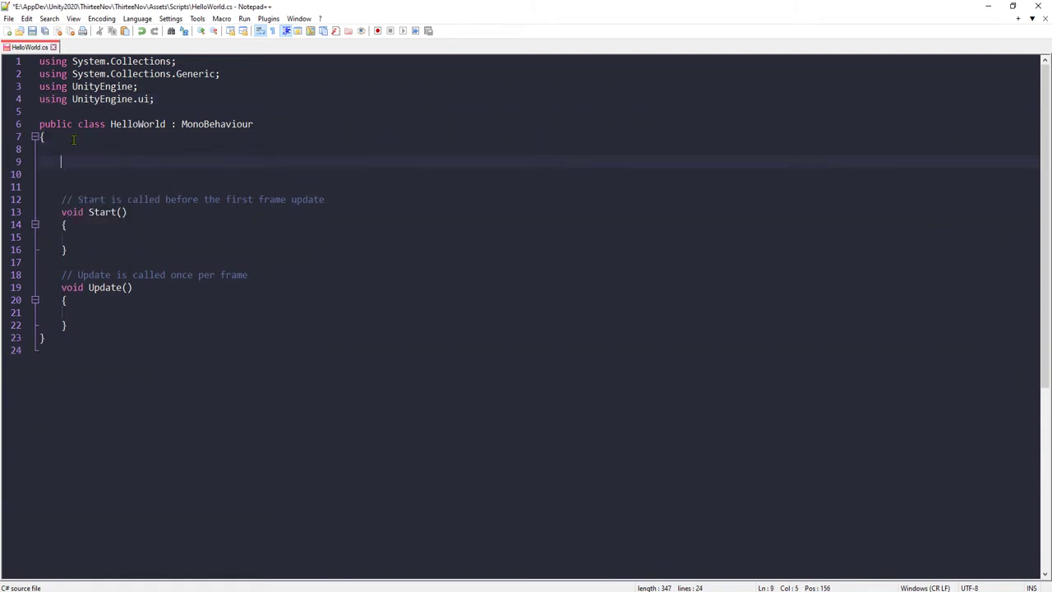
pyautogui.write('pu')
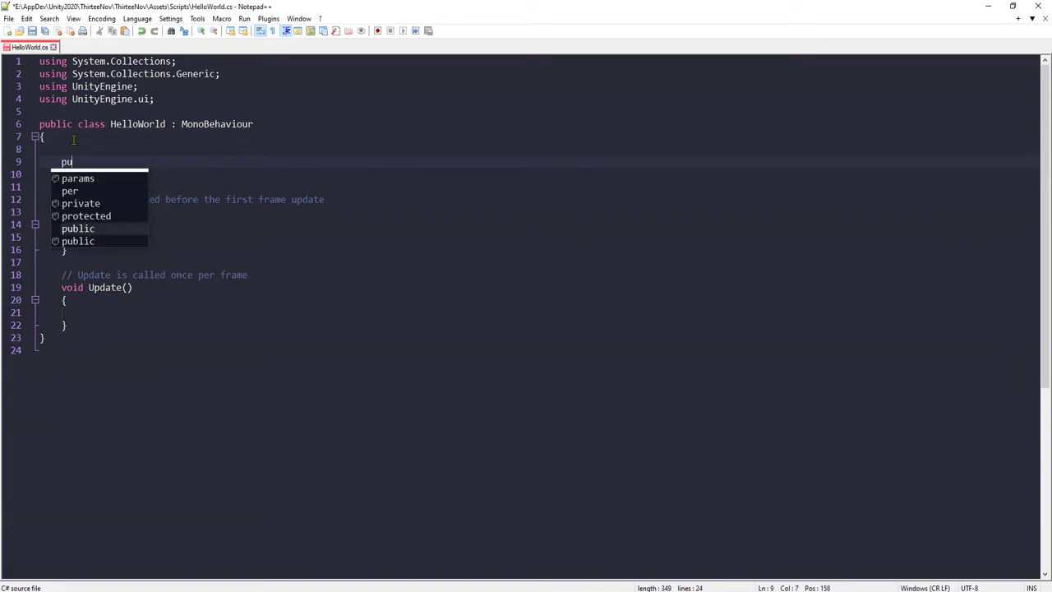
pyautogui.write('blic Text ')
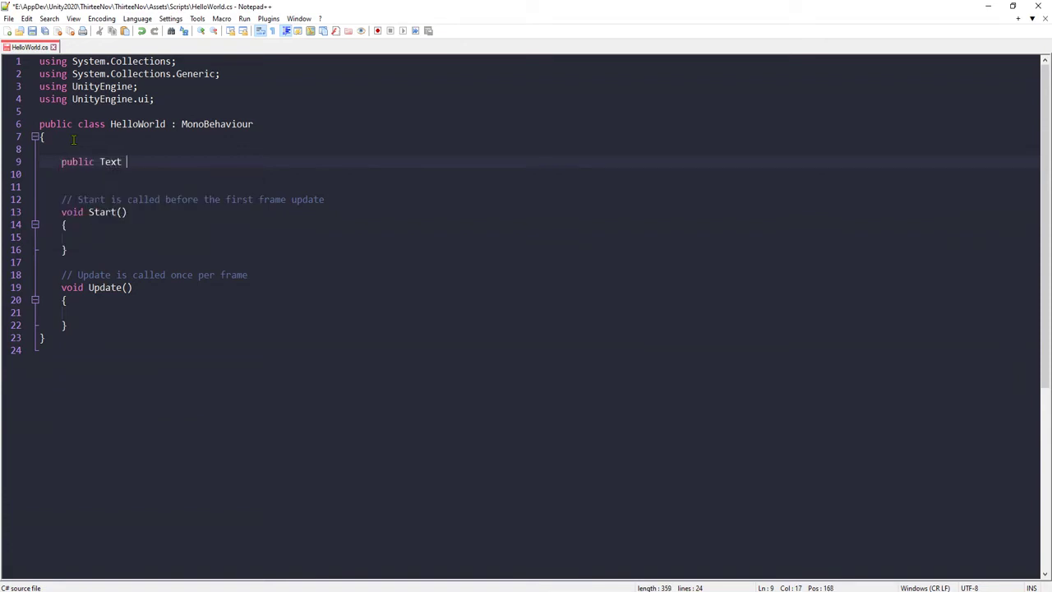
pyautogui.write('uiText;')
pyautogui.hotkey('ctrl', 's')
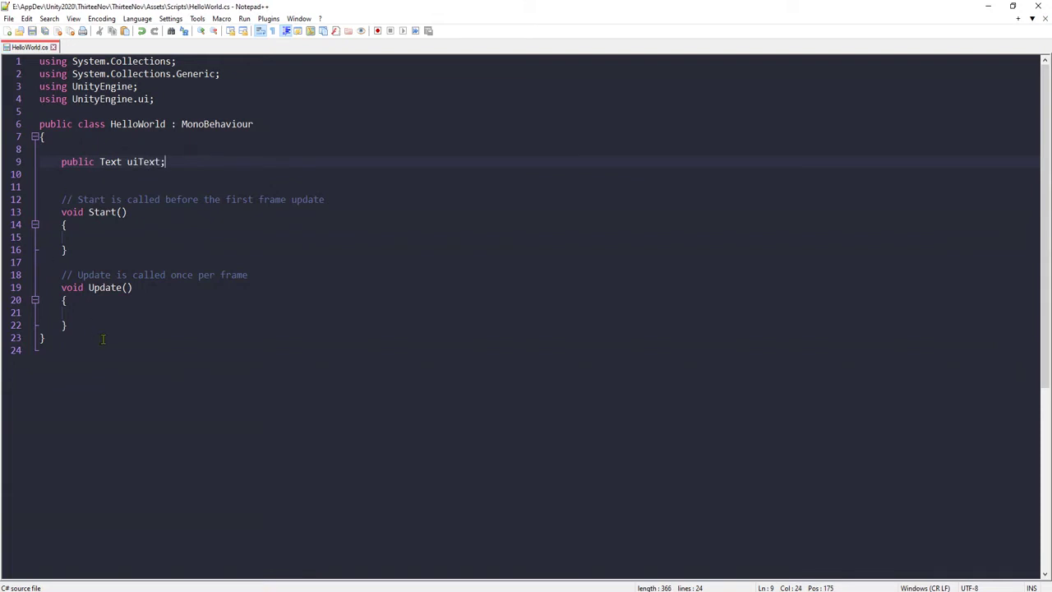
# Step: Add a 'public void SayHello()' method below Update and save
pyautogui.click(131, 329)
pyautogui.press('Return')
pyautogui.press('Return')
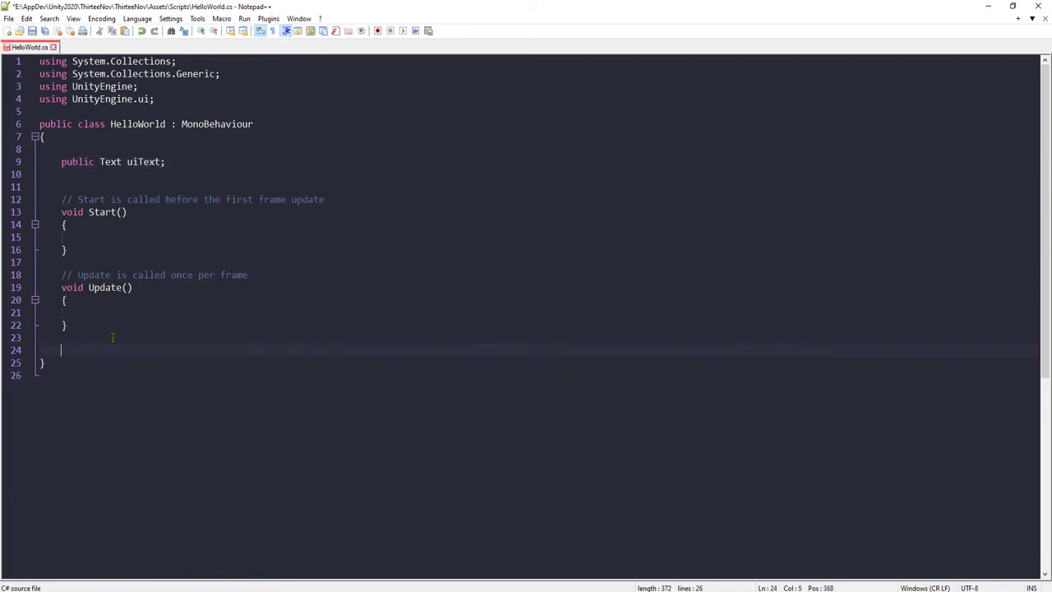
pyautogui.press('Return')
pyautogui.press('Up')
pyautogui.write('p')
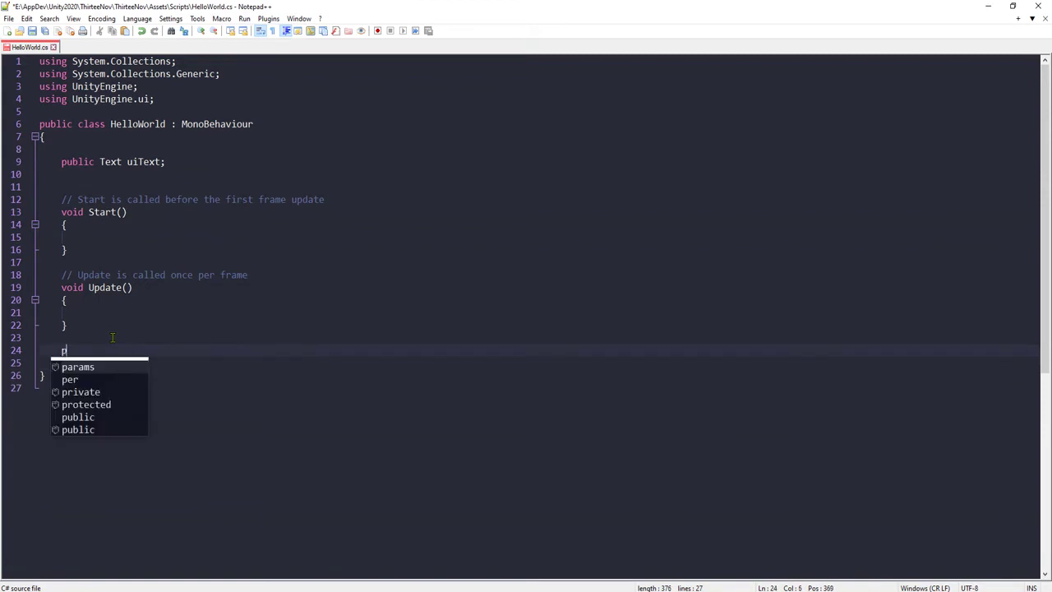
pyautogui.write('ublic void ')
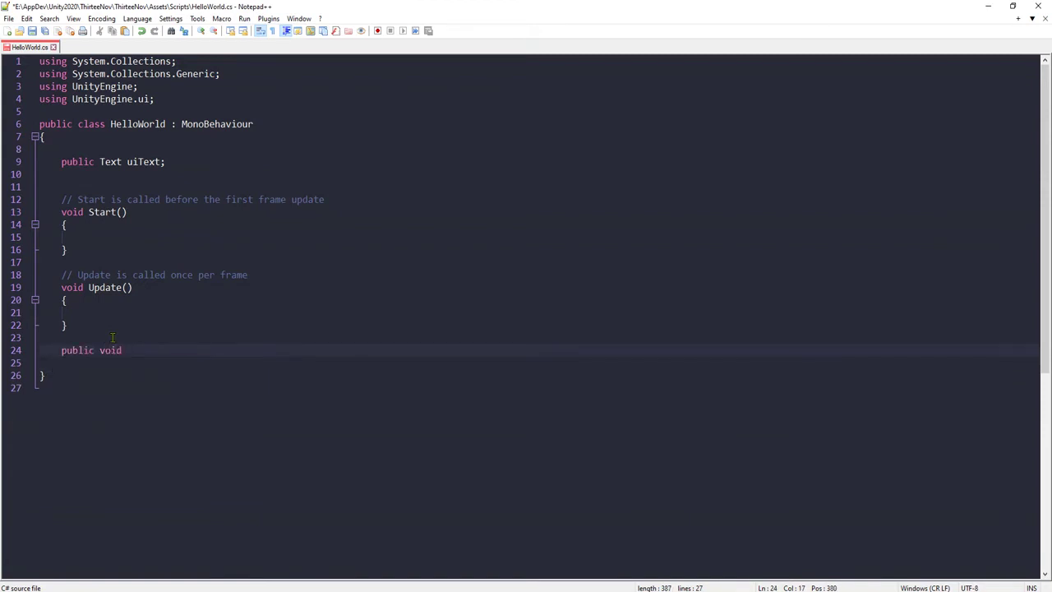
pyautogui.write('SayHello(){')
pyautogui.press('Return')
pyautogui.hotkey('ctrl', 's')
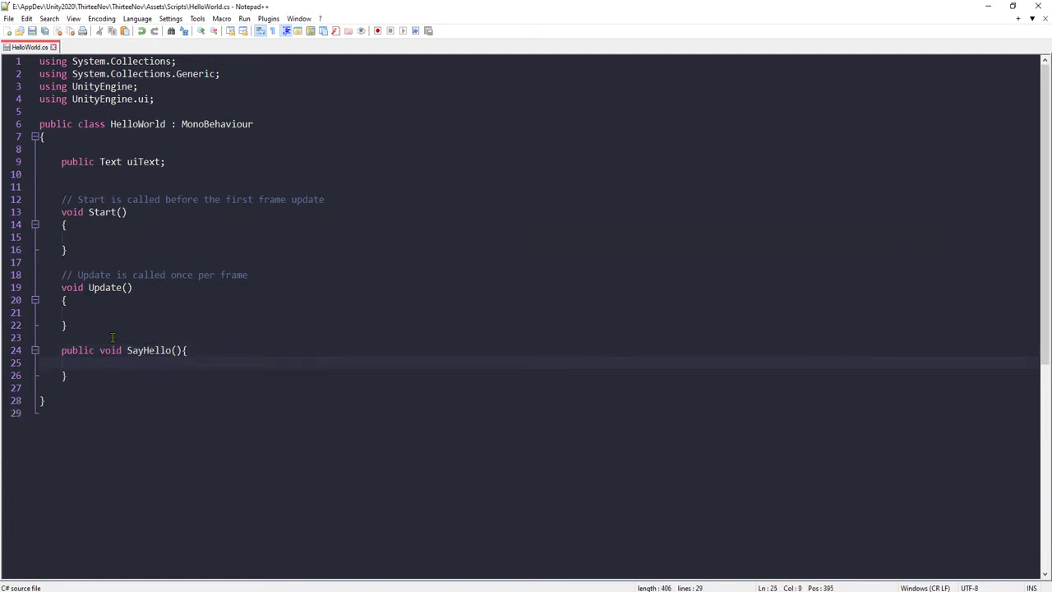
# Step: Make SayHello set uiText.text to "Hello World!", save, and return to Unity
pyautogui.doubleClick(116, 124)
pyautogui.hotkey('shift', 'Up')
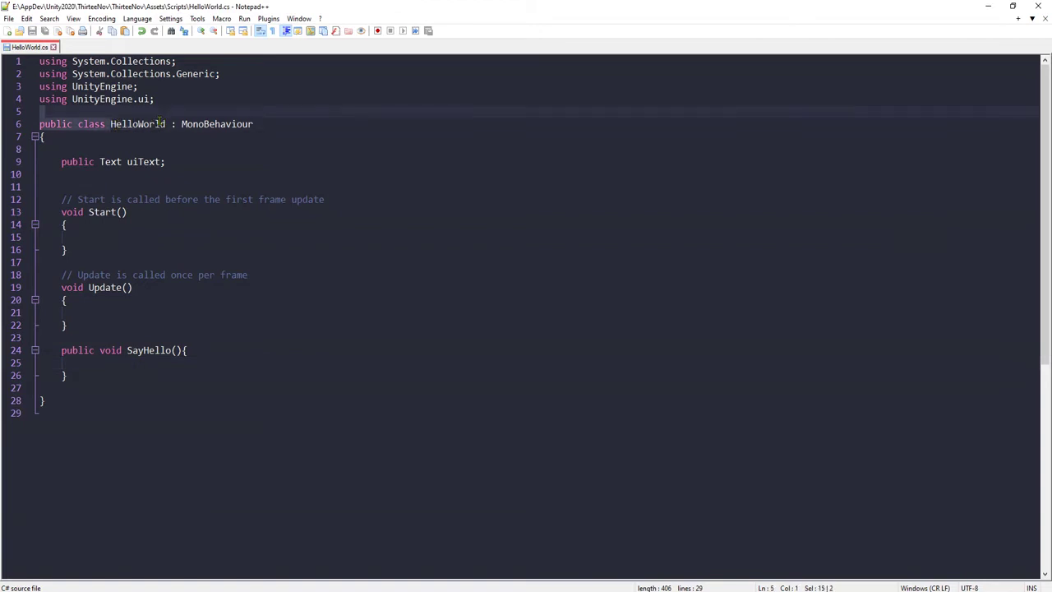
pyautogui.click(128, 350)
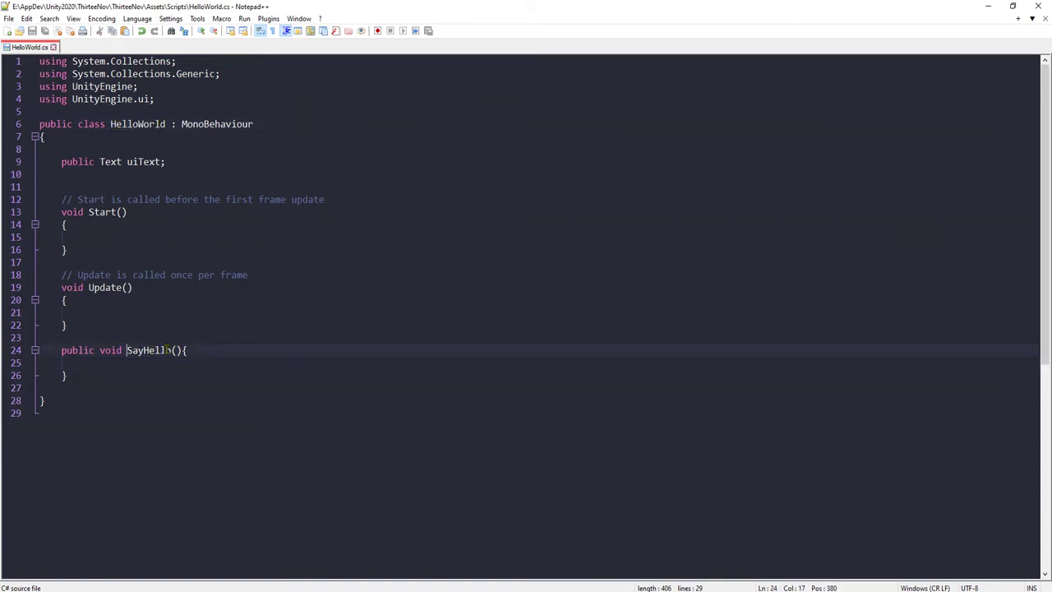
pyautogui.doubleClick(139, 125)
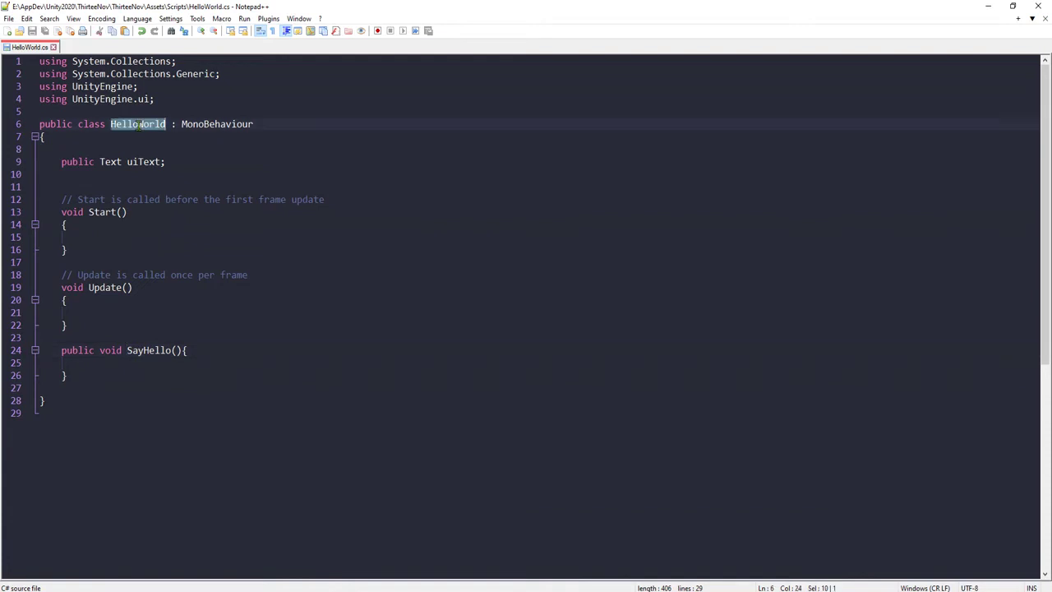
pyautogui.click(168, 350)
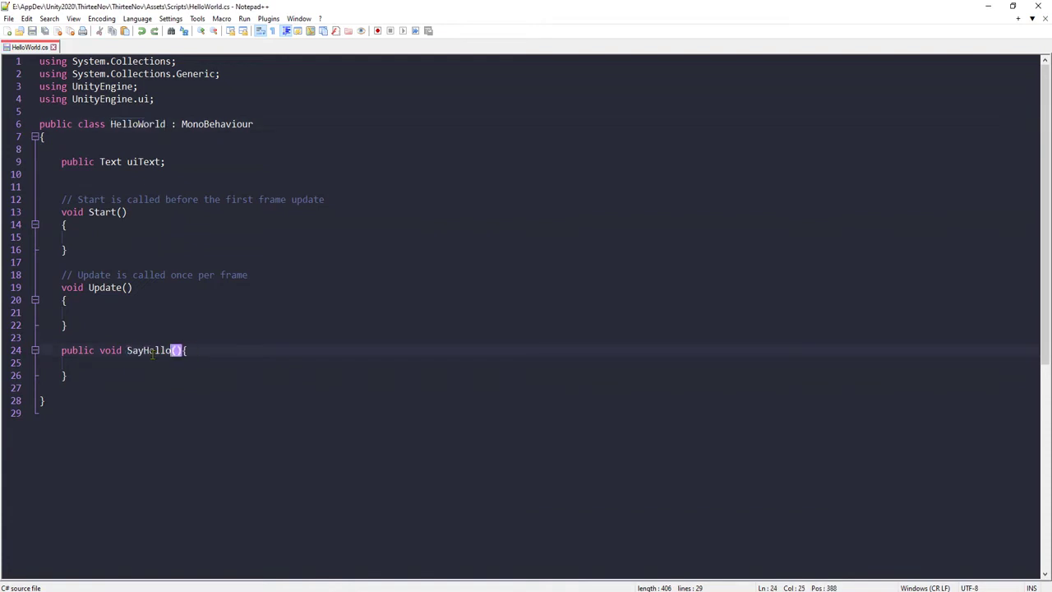
pyautogui.click(188, 365)
pyautogui.hotkey('ctrl', 'a')
pyautogui.click(105, 351)
pyautogui.doubleClick(144, 350)
pyautogui.click(147, 362)
pyautogui.write('ui')
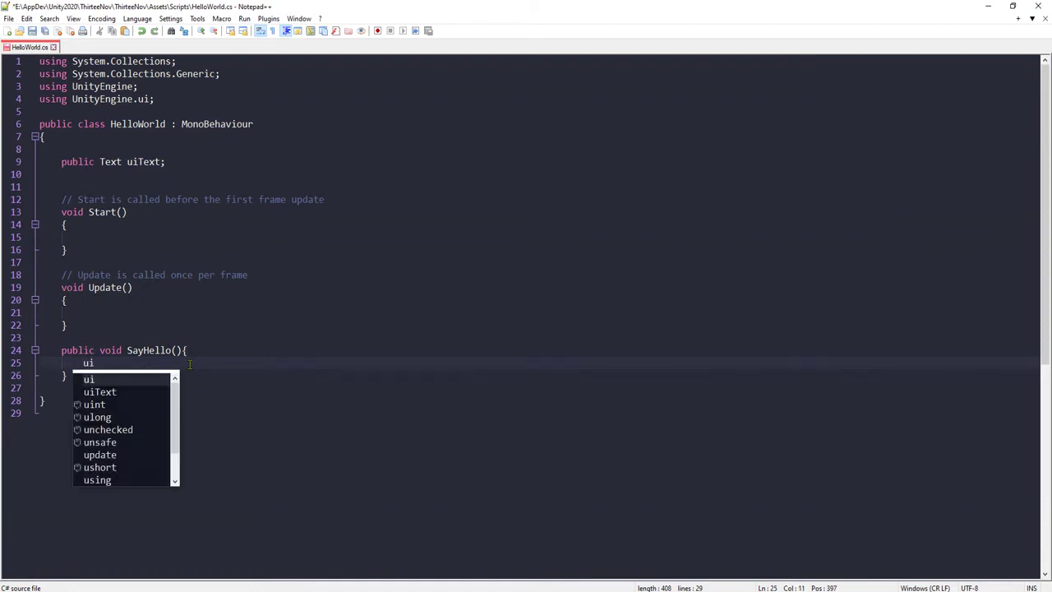
pyautogui.write('Text.text = ')
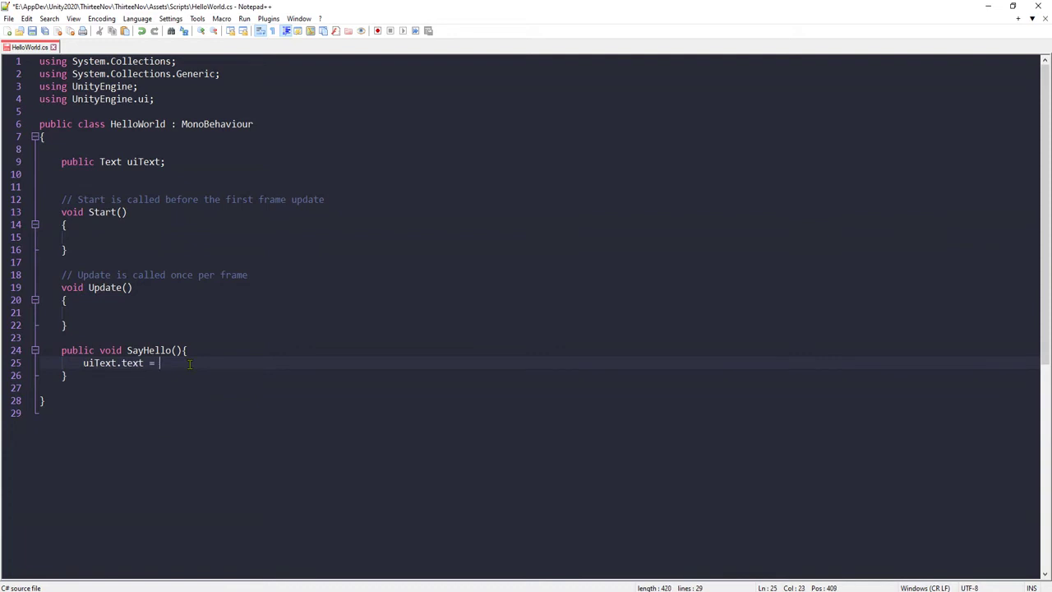
pyautogui.write('"Hello World!";')
pyautogui.hotkey('ctrl', 's')
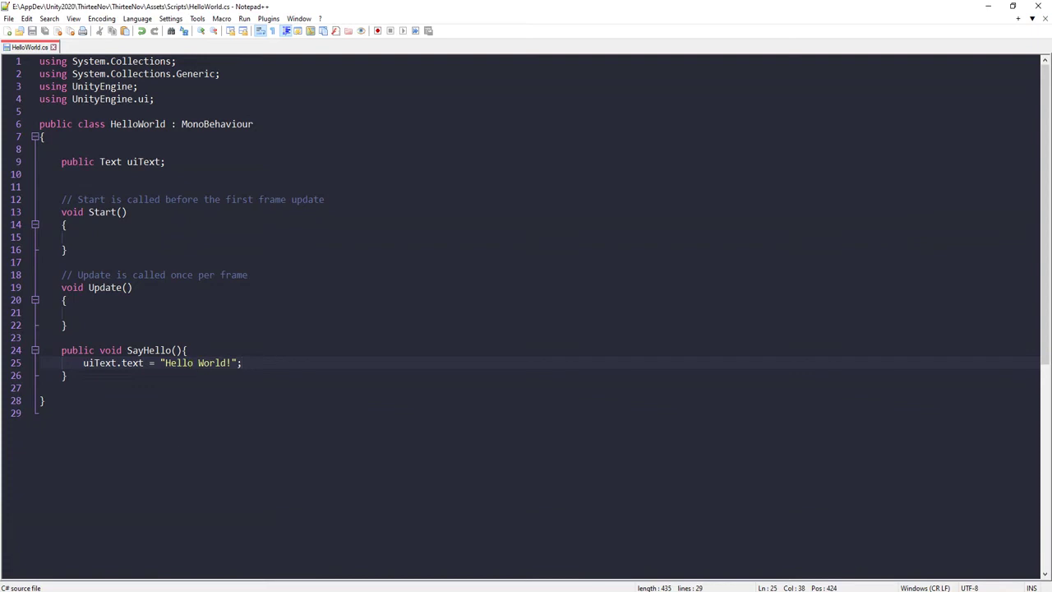
pyautogui.hotkey('alt', 'Tab')
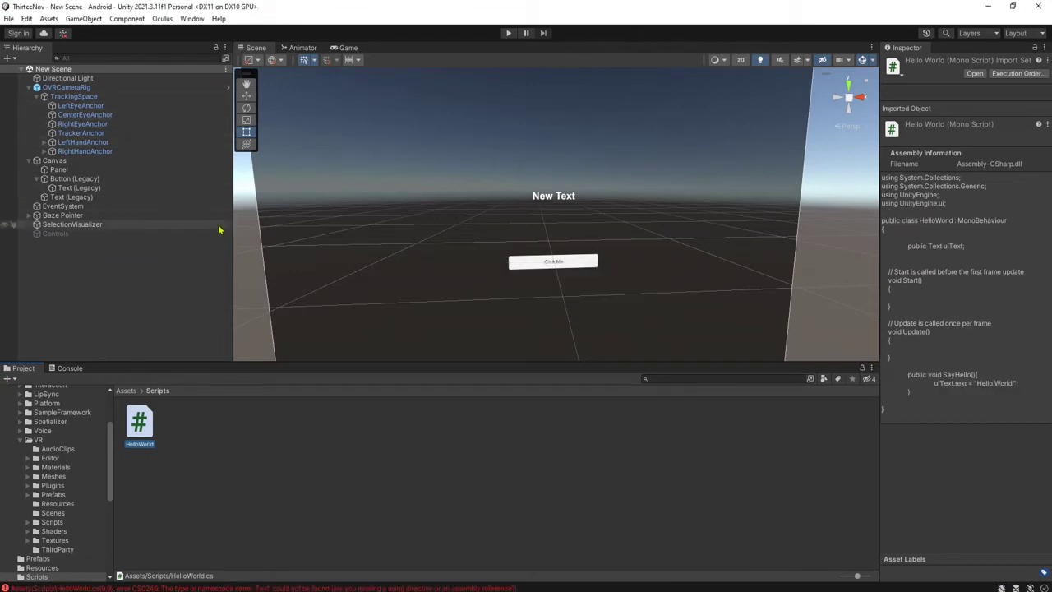
# Step: Attach the HelloWorld script to the Canvas object, then select the Click Me button
pyautogui.moveTo(143, 424); pyautogui.dragTo(176, 496)
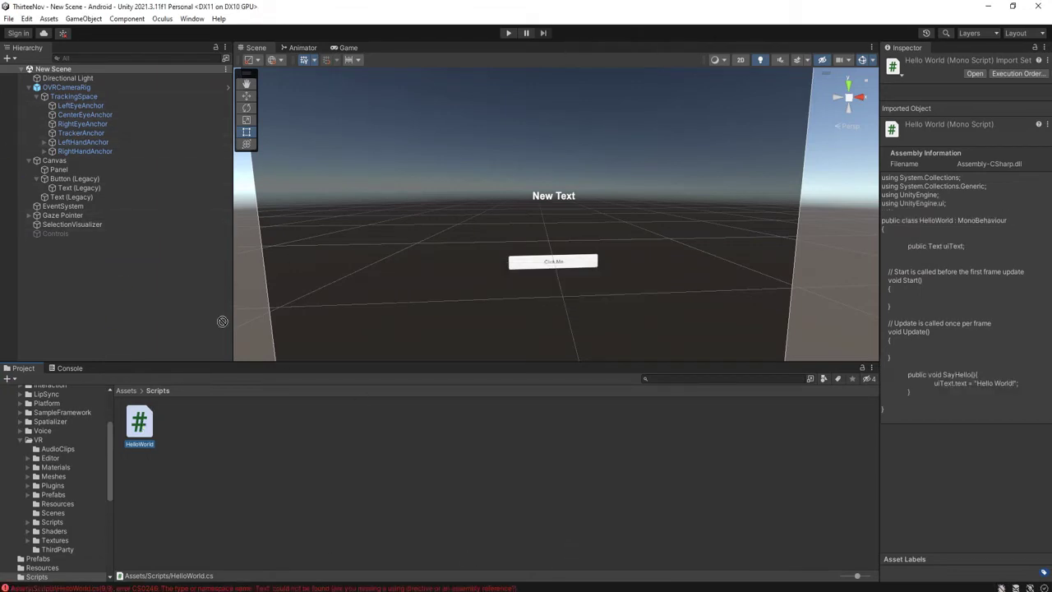
pyautogui.moveTo(222, 322); pyautogui.dragTo(57, 159)
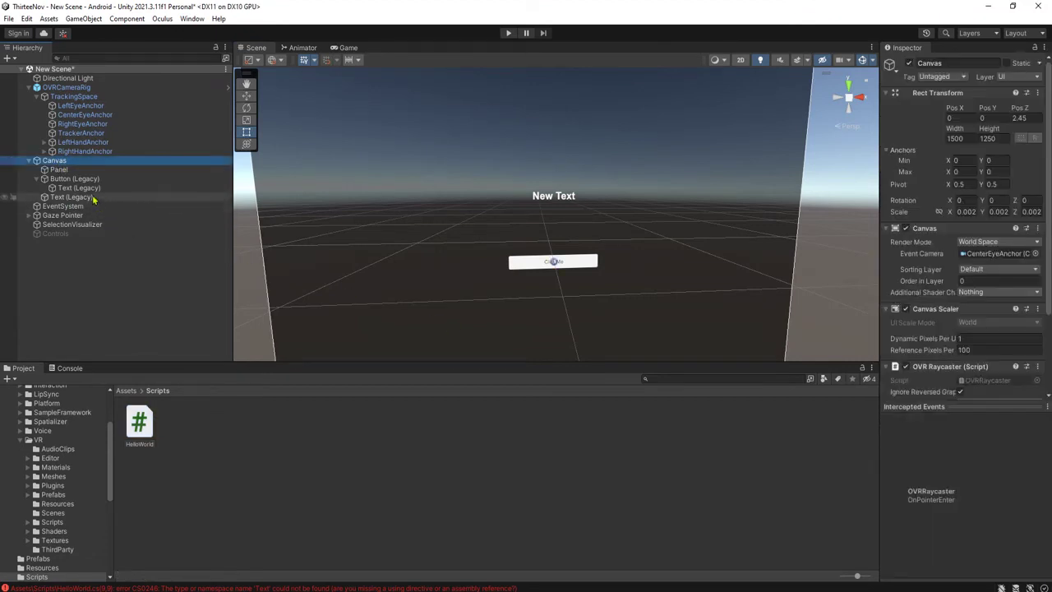
pyautogui.click(74, 178)
pyautogui.scroll(-5, 916, 336)
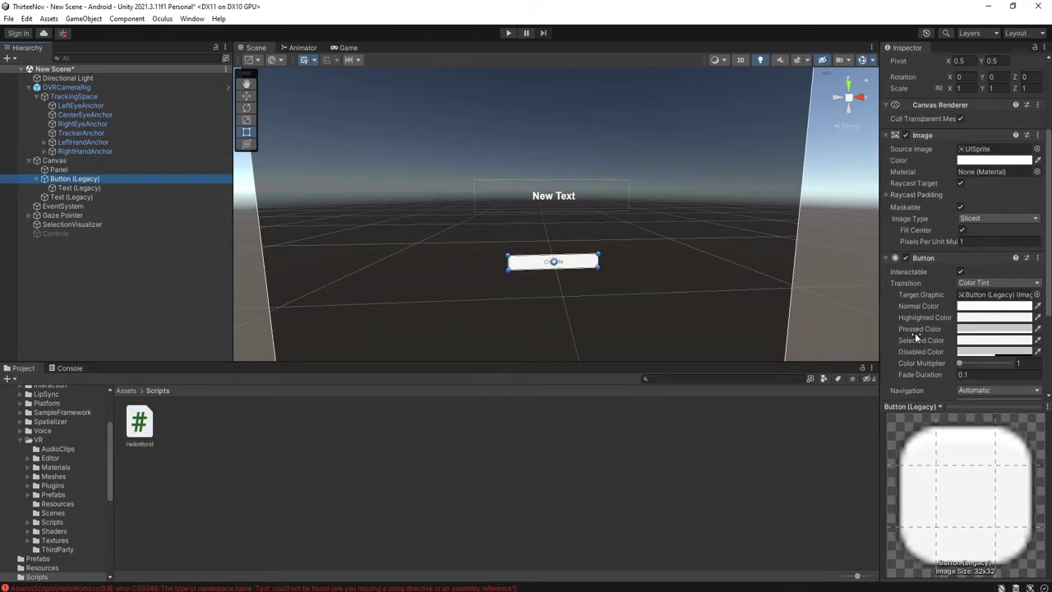
pyautogui.scroll(-3, 942, 353)
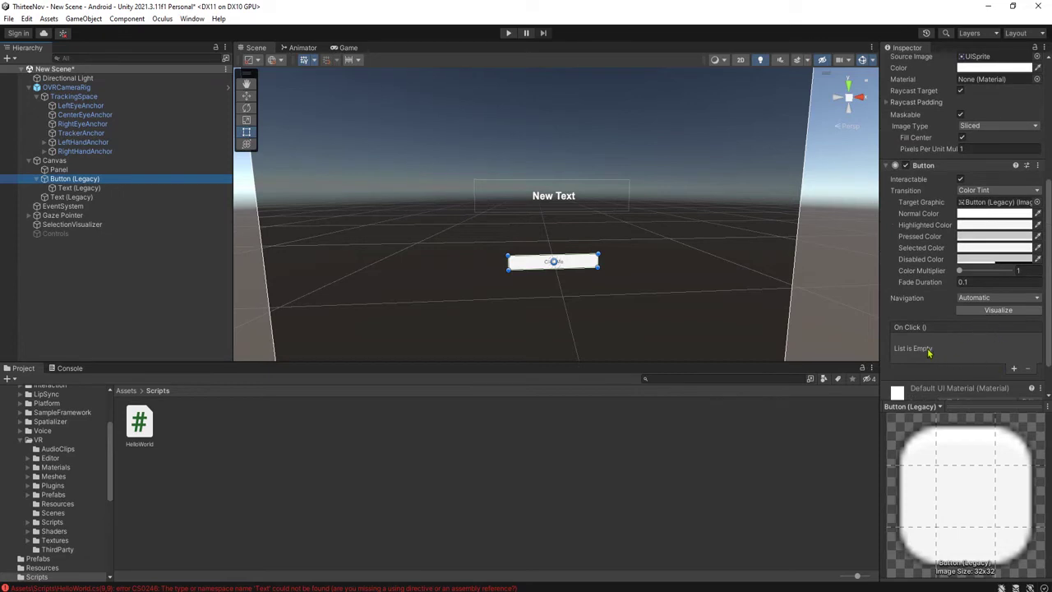
# Step: Add an On Click entry targeting the Canvas, then view the Console's compile errors
pyautogui.click(1014, 369)
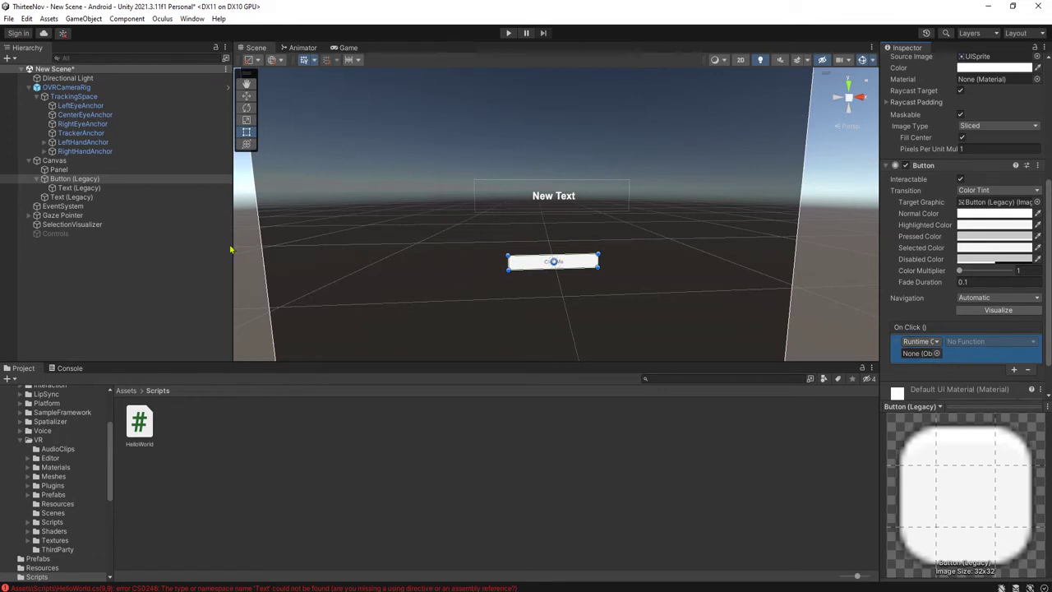
pyautogui.moveTo(65, 165); pyautogui.dragTo(925, 358)
pyautogui.click(965, 344)
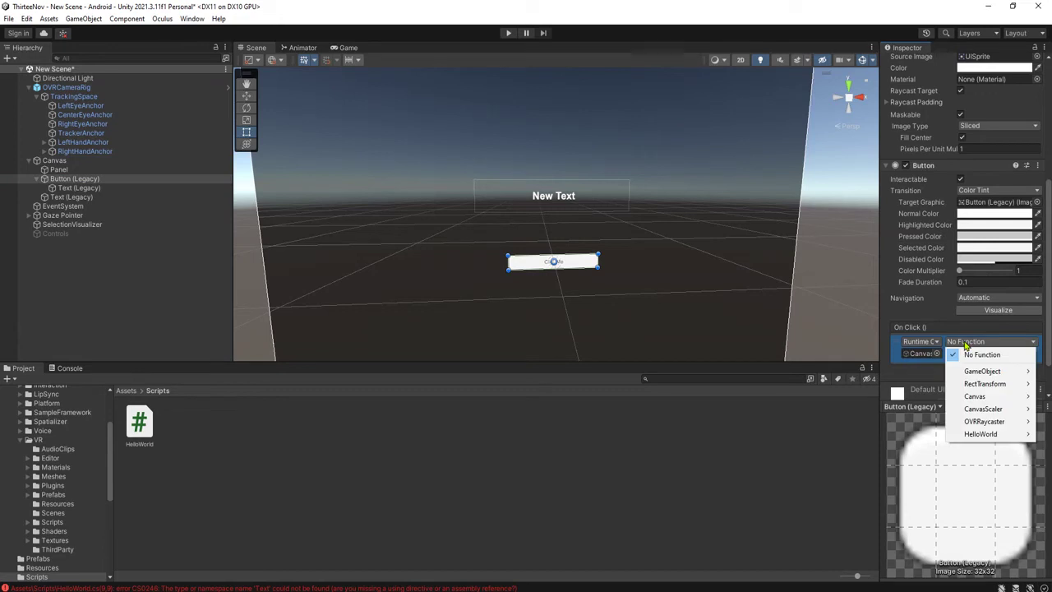
pyautogui.moveTo(978, 438)
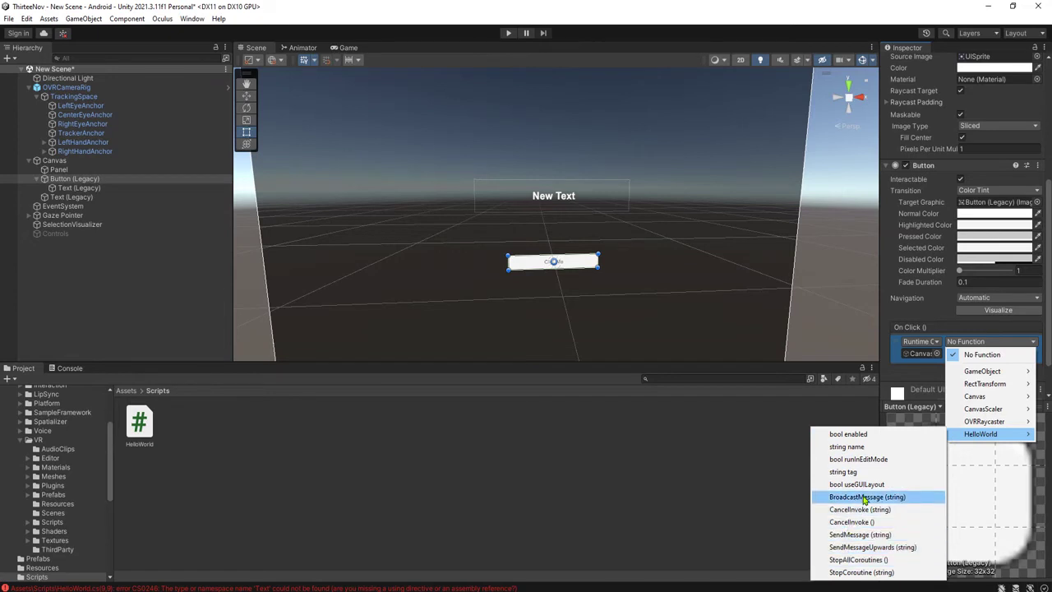
pyautogui.click(756, 534)
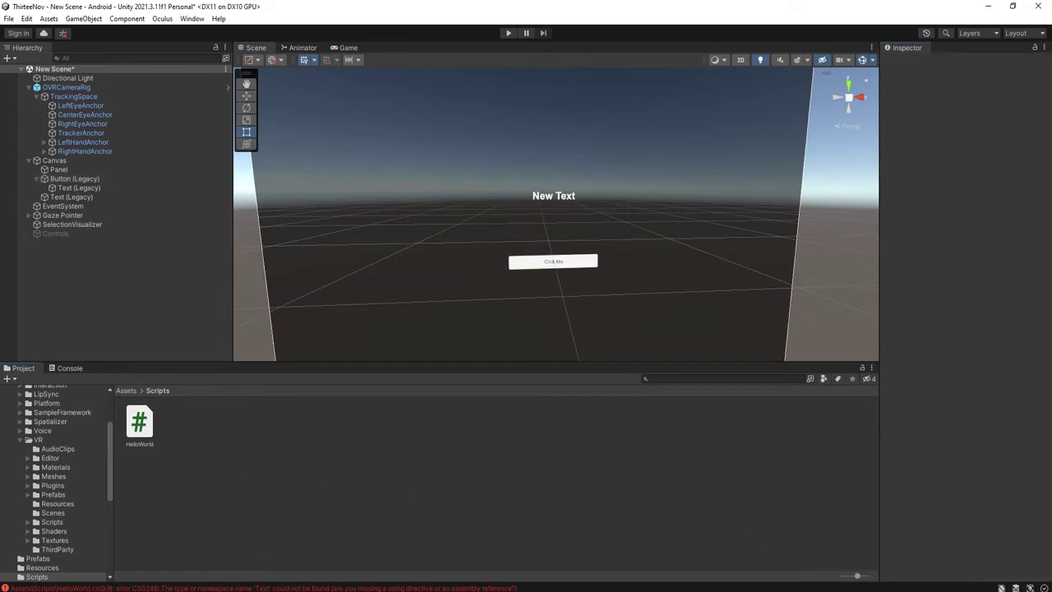
pyautogui.click(69, 368)
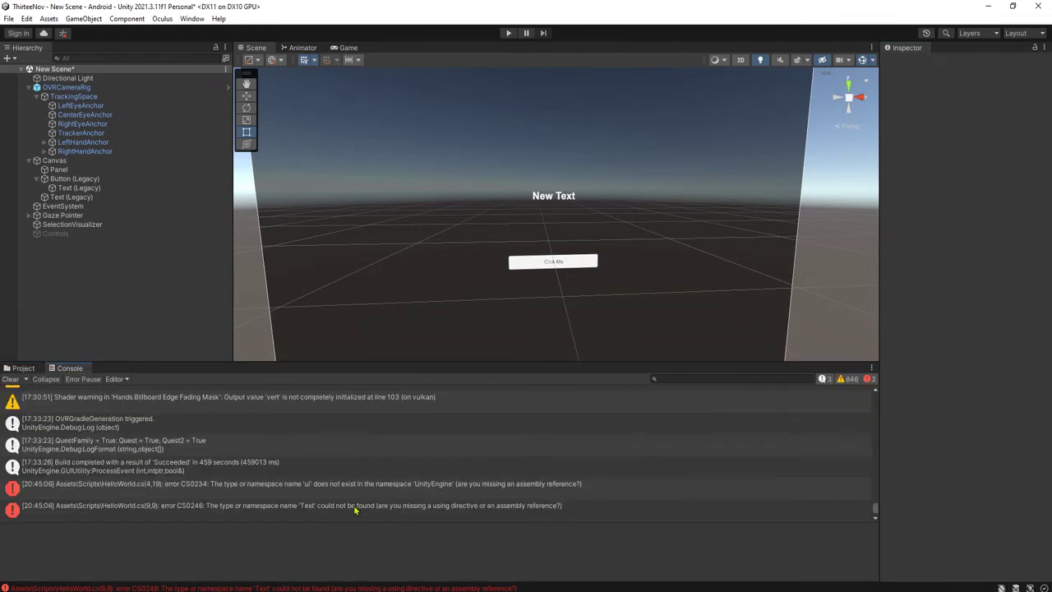
# Step: Fix line 4 of HelloWorld.cs to 'using UnityEngine.UI;' and return to Unity to recompile
pyautogui.hotkey('alt', 'Tab')
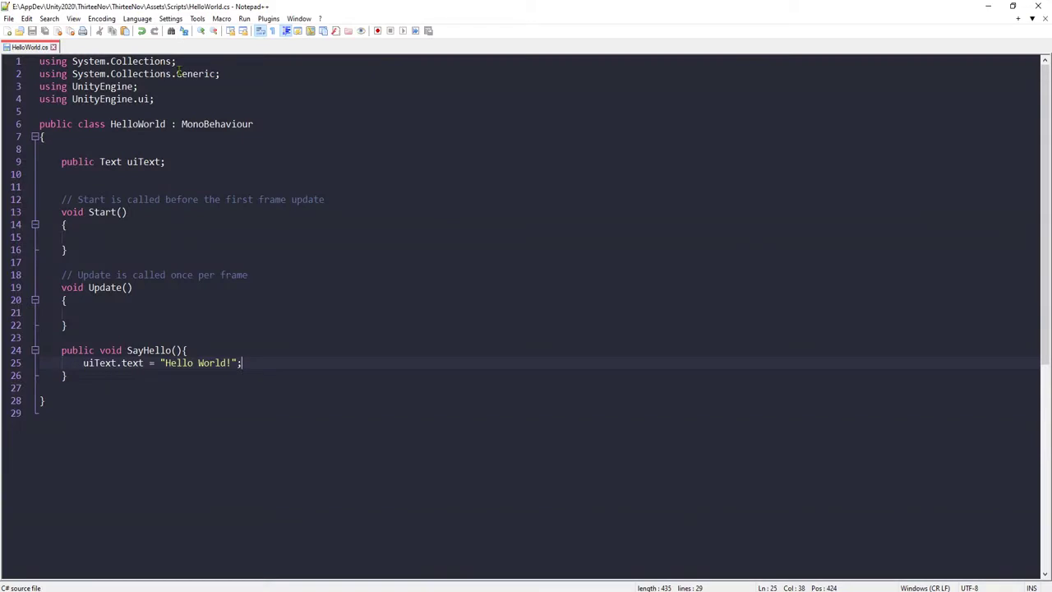
pyautogui.moveTo(138, 99); pyautogui.dragTo(144, 99)
pyautogui.write('UI')
pyautogui.click(355, 212)
pyautogui.hotkey('alt', 'Tab')
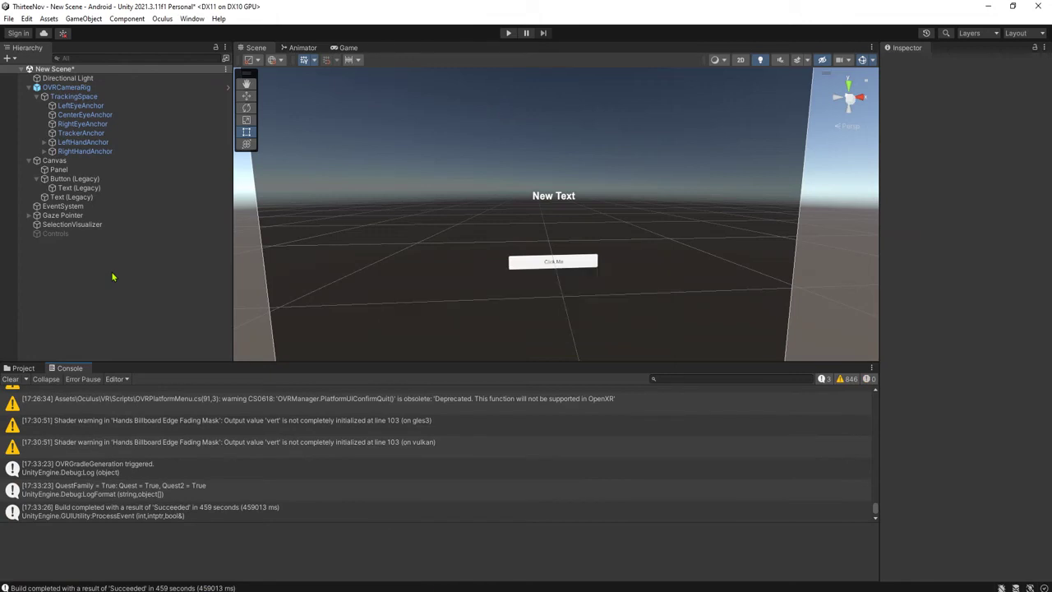
# Step: Set the Click Me button's On Click function to HelloWorld.SayHello()
pyautogui.click(73, 178)
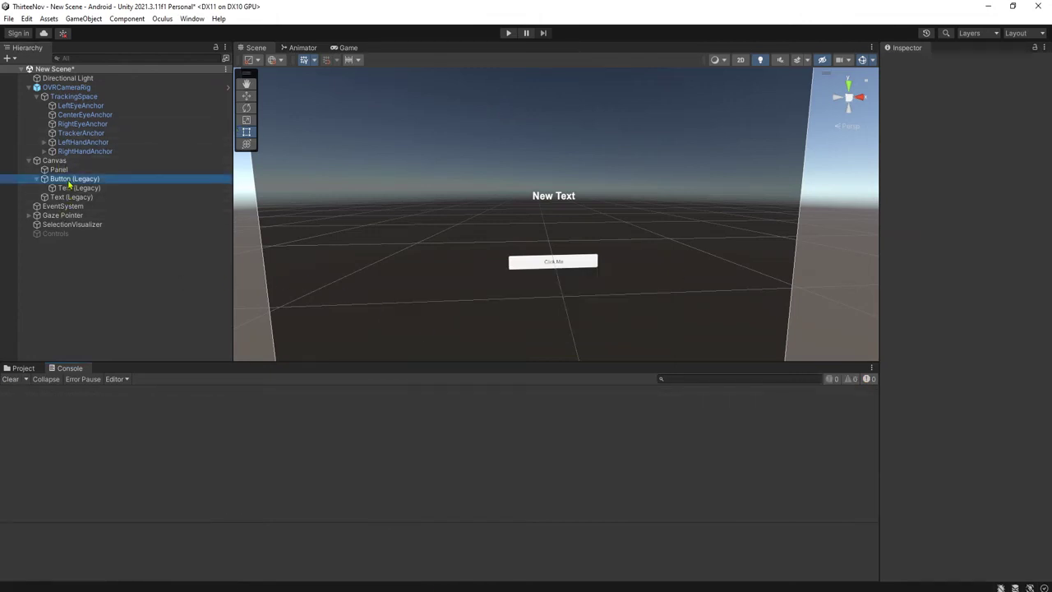
pyautogui.scroll(-5, 964, 360)
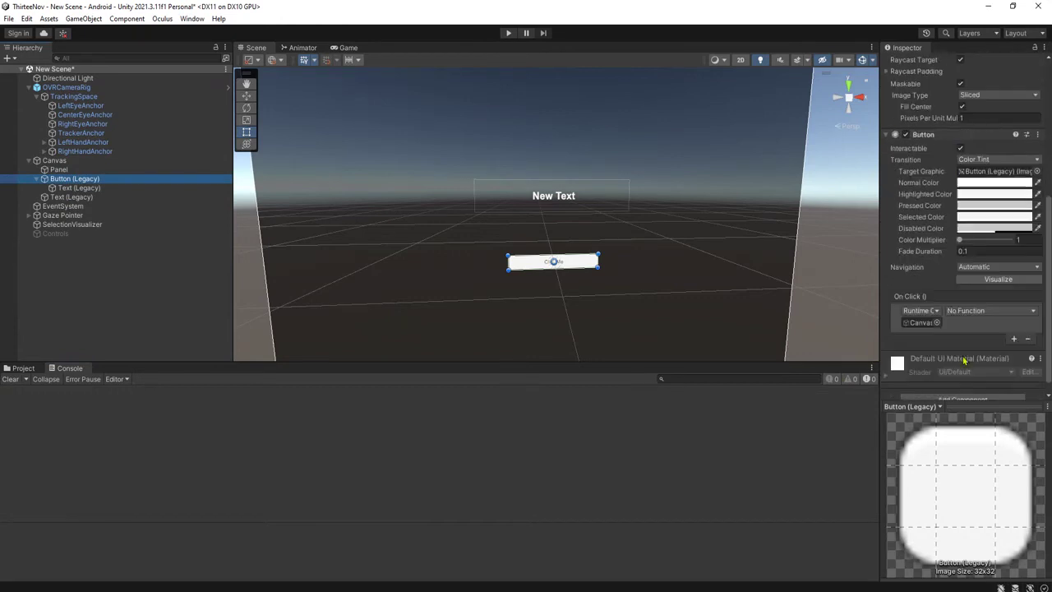
pyautogui.click(980, 310)
pyautogui.moveTo(982, 402)
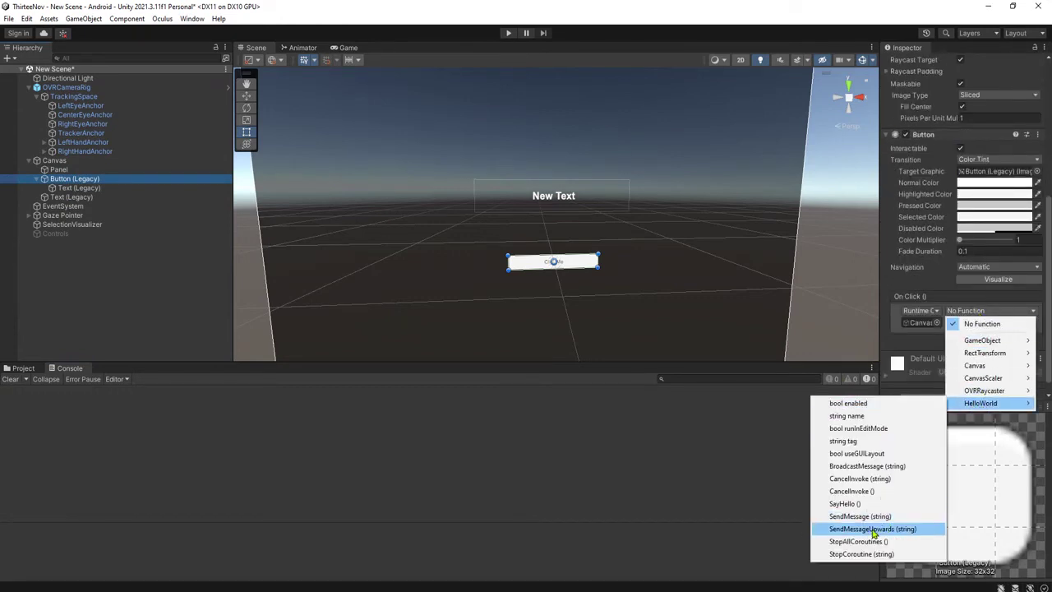
pyautogui.click(854, 502)
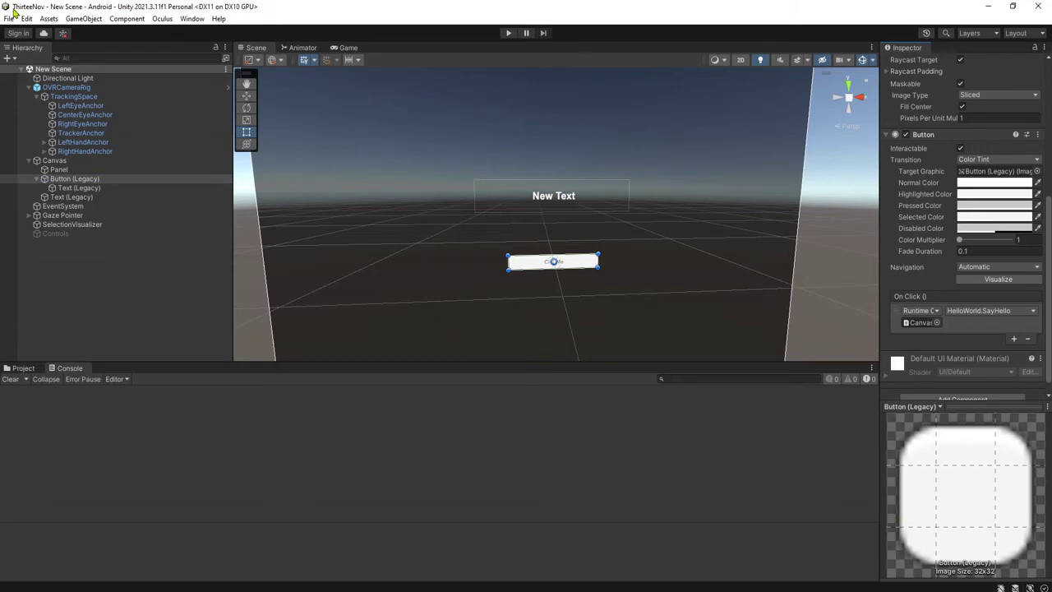
# Step: Open File > Build Settings, then switch over to SideQuest
pyautogui.click(8, 19)
pyautogui.click(41, 156)
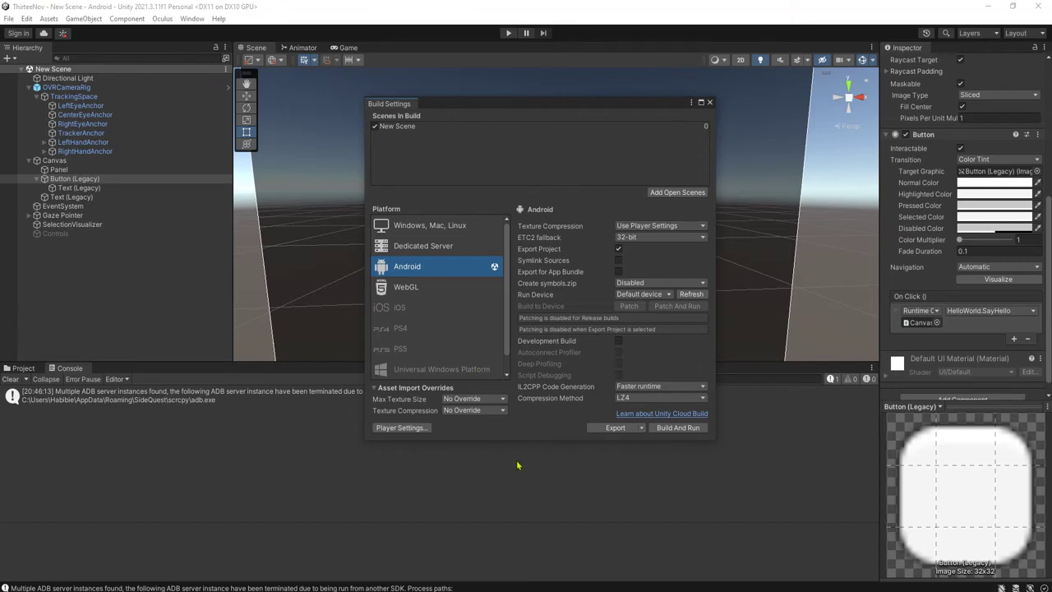
pyautogui.hotkey('alt', 'Tab')
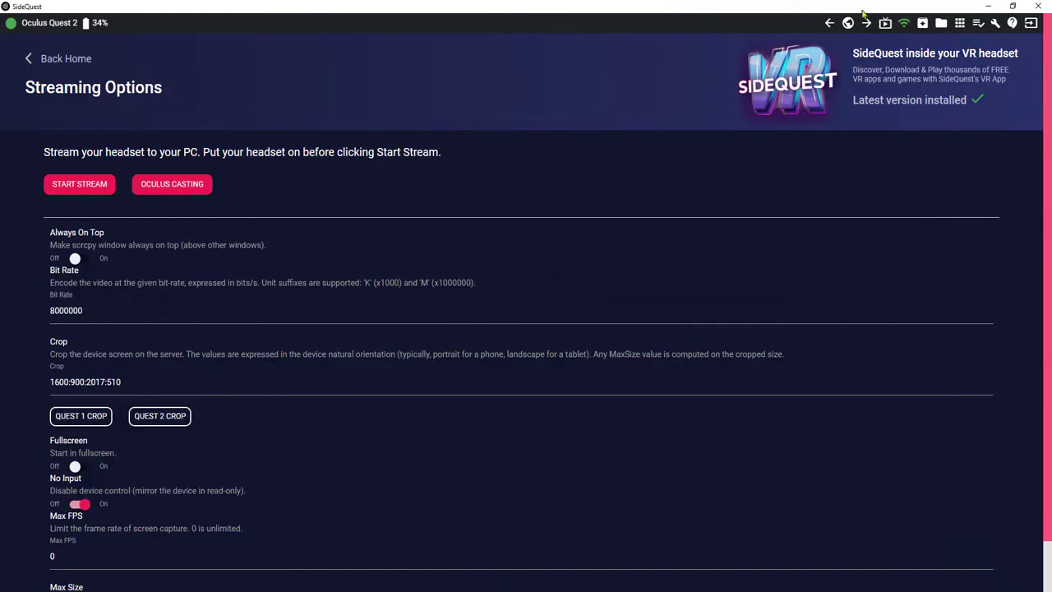
# Step: Drag launcher-release.apk onto SideQuest to install it on the Quest 2, then reopen Streaming Options
pyautogui.hotkey('alt', 'Tab')
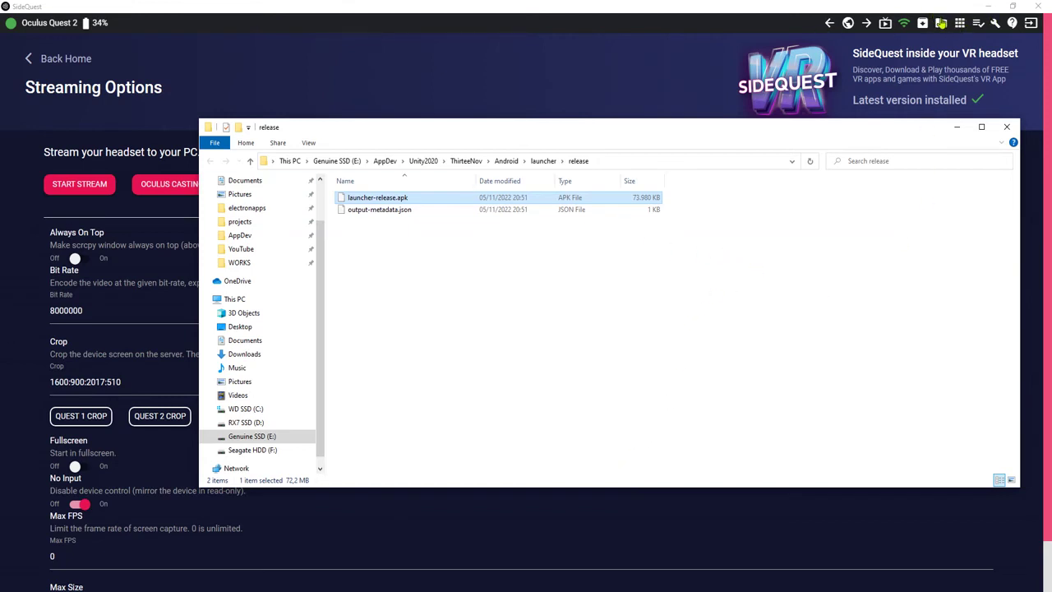
pyautogui.click(974, 26)
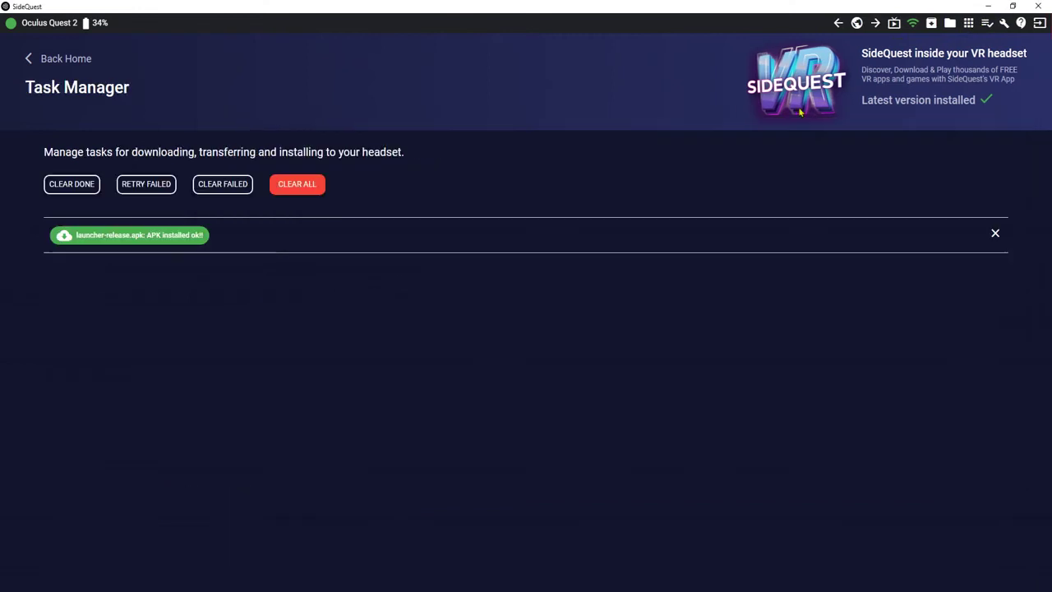
pyautogui.hotkey('alt', 'Tab')
pyautogui.moveTo(378, 197); pyautogui.dragTo(108, 248)
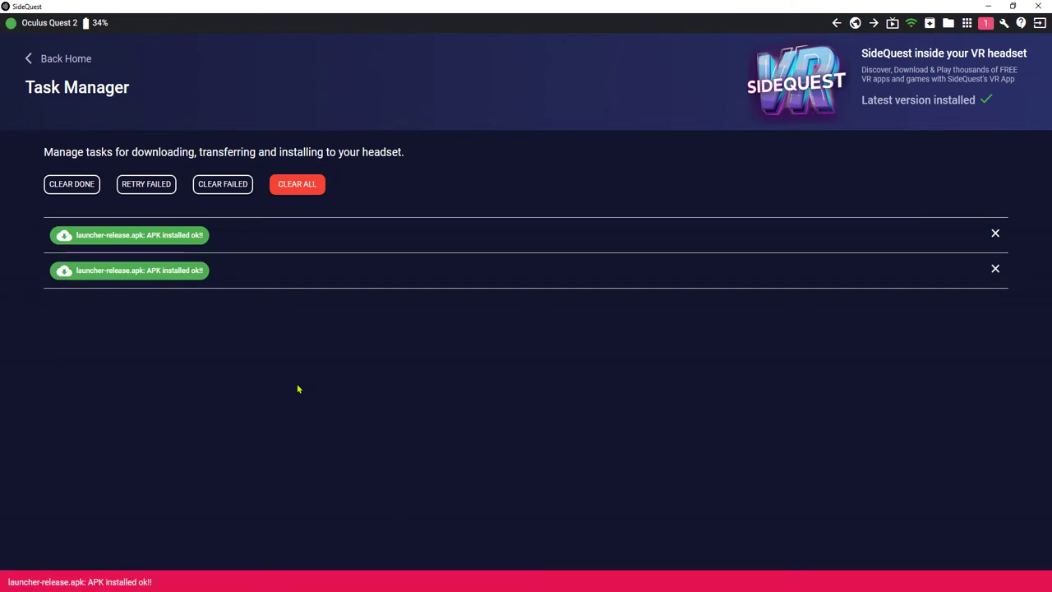
pyautogui.click(895, 24)
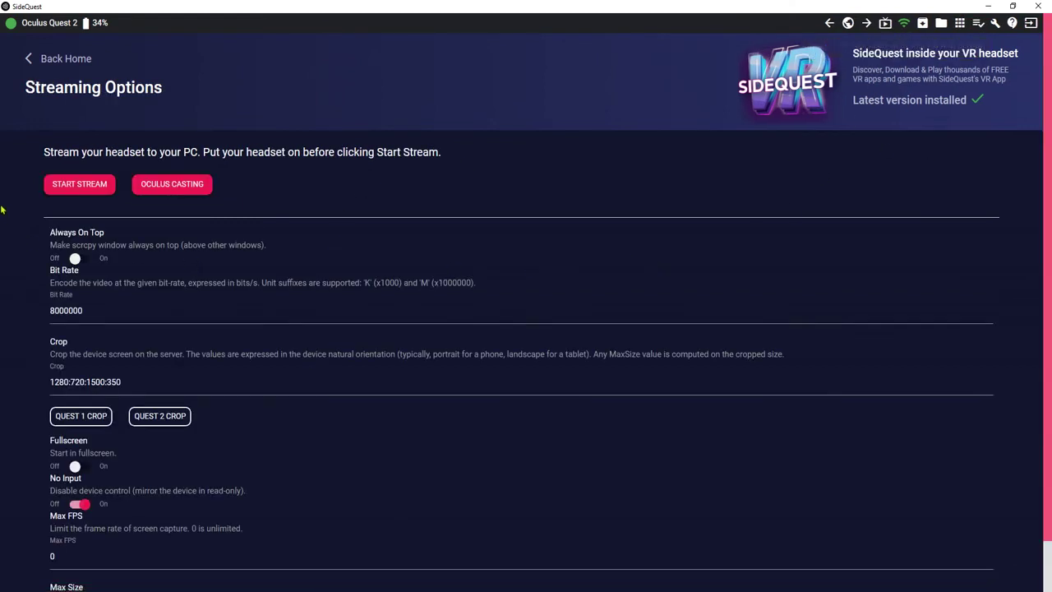
# Step: Apply the QUEST 2 CROP preset and start streaming the headset view
pyautogui.click(74, 195)
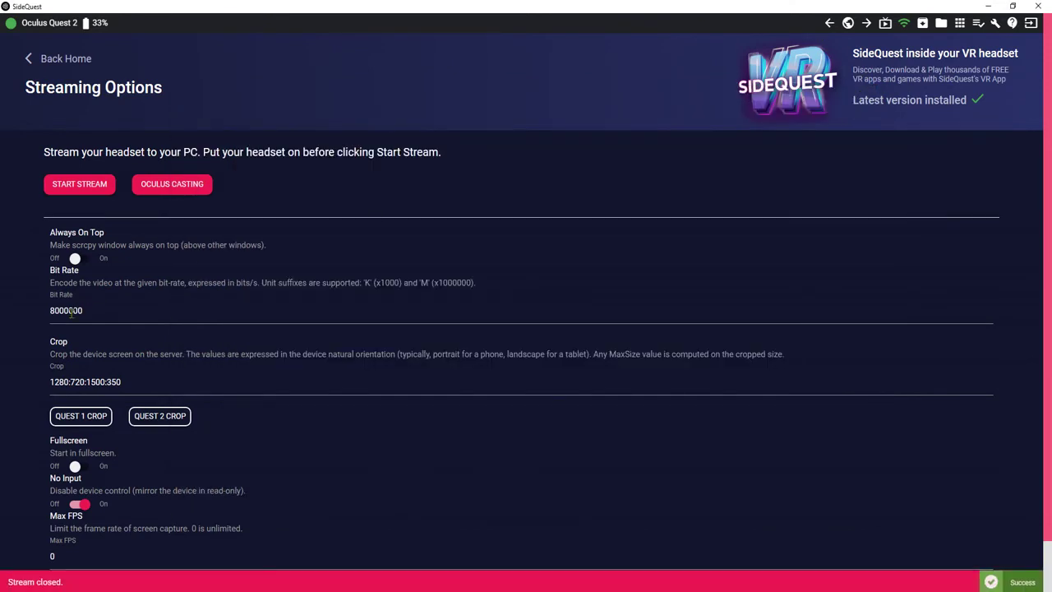
pyautogui.click(158, 421)
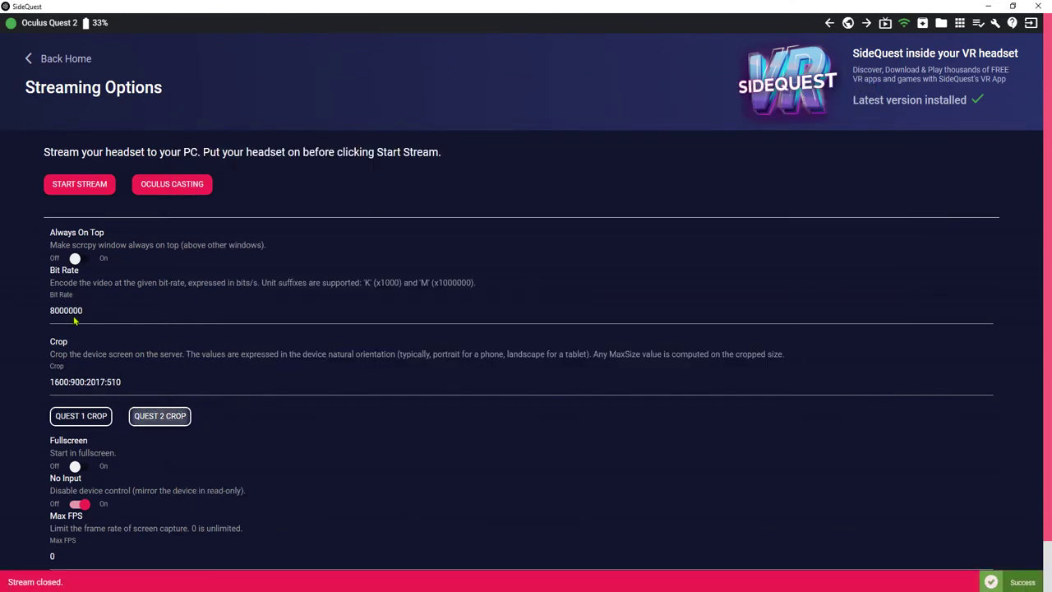
pyautogui.click(79, 185)
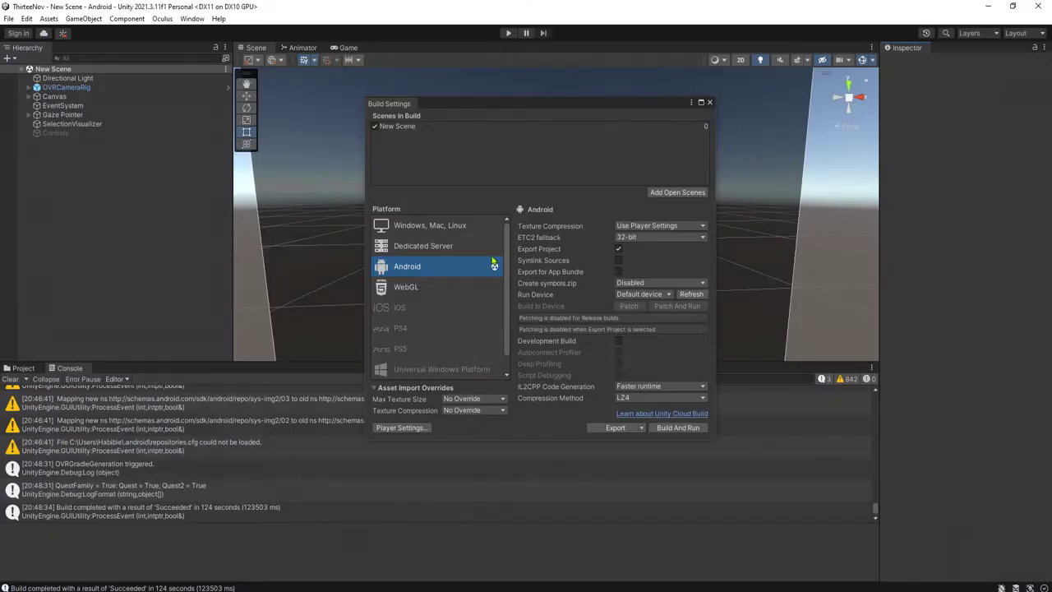
# Step: Close Build Settings and drag the Canvas's Text (Legacy) child into Hello World's Ui Text field
pyautogui.click(712, 104)
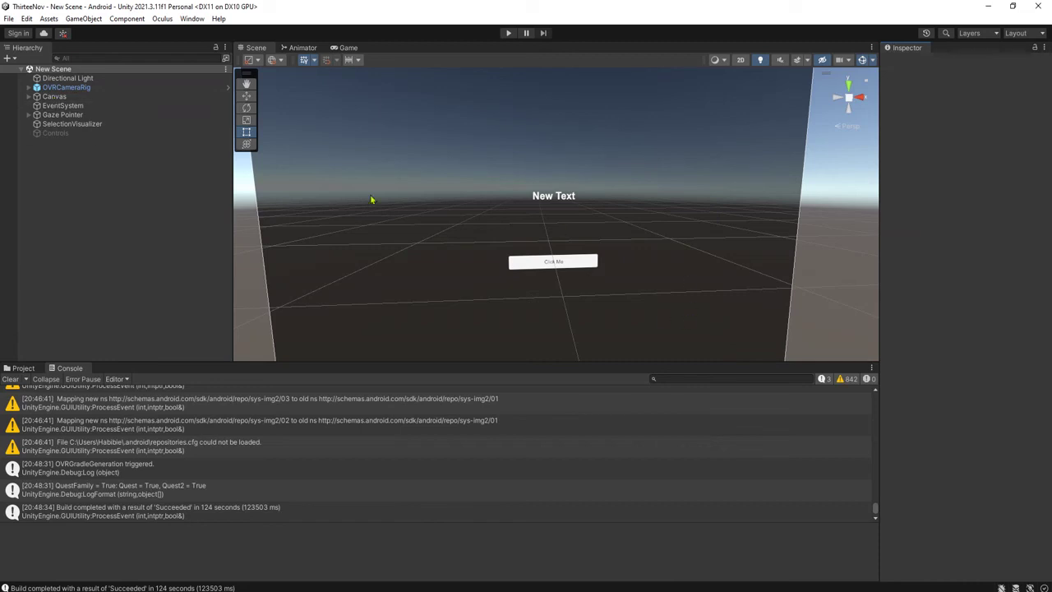
pyautogui.click(56, 98)
pyautogui.click(30, 96)
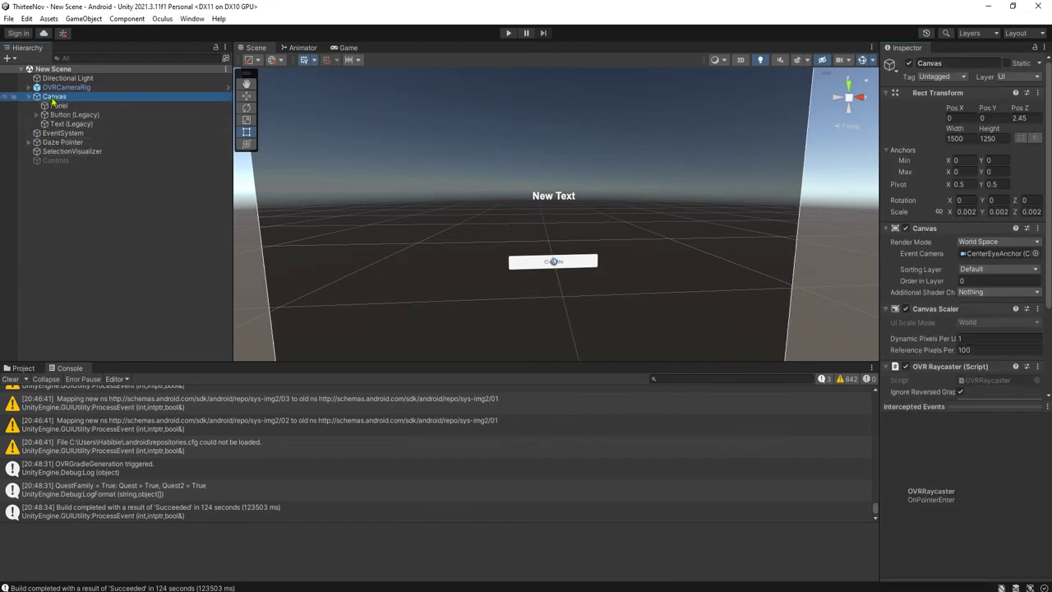
pyautogui.scroll(-3, 922, 362)
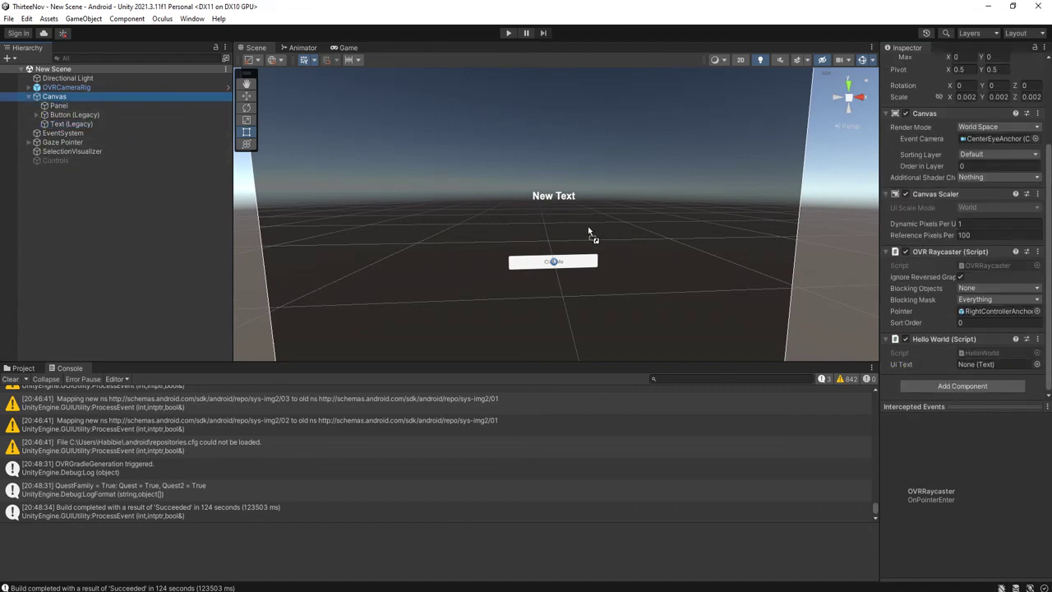
pyautogui.moveTo(588, 233); pyautogui.dragTo(994, 364)
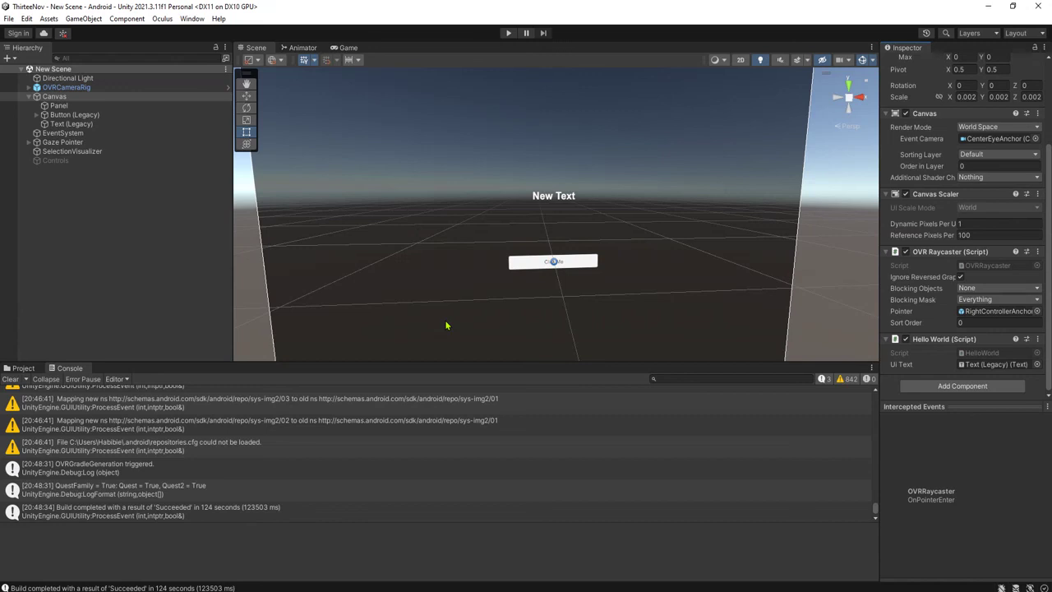
# Step: Clear the Console log and show the HelloWorld script in Assets/Scripts
pyautogui.click(10, 378)
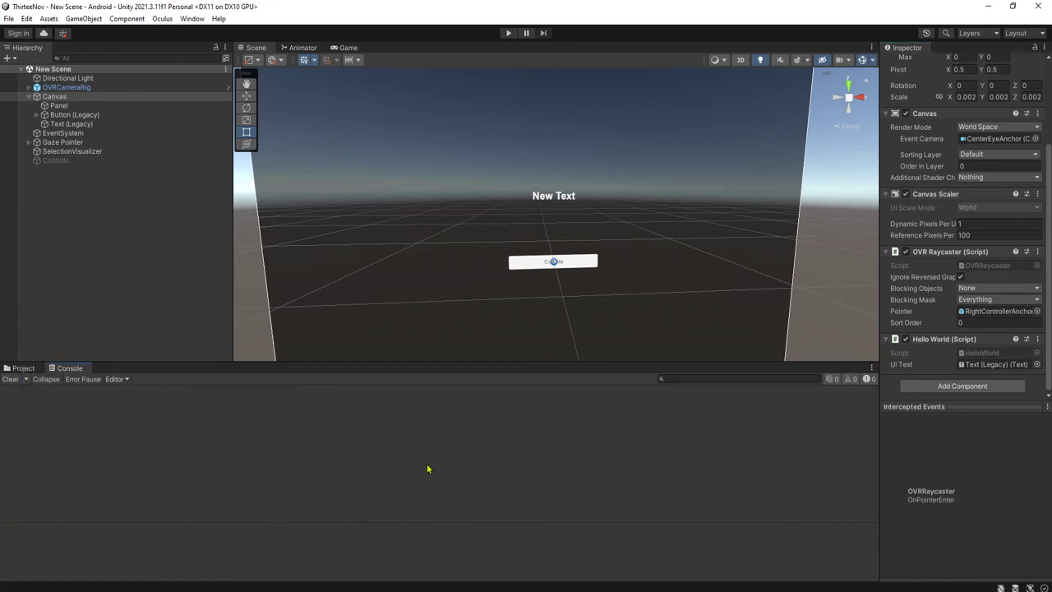
pyautogui.click(20, 369)
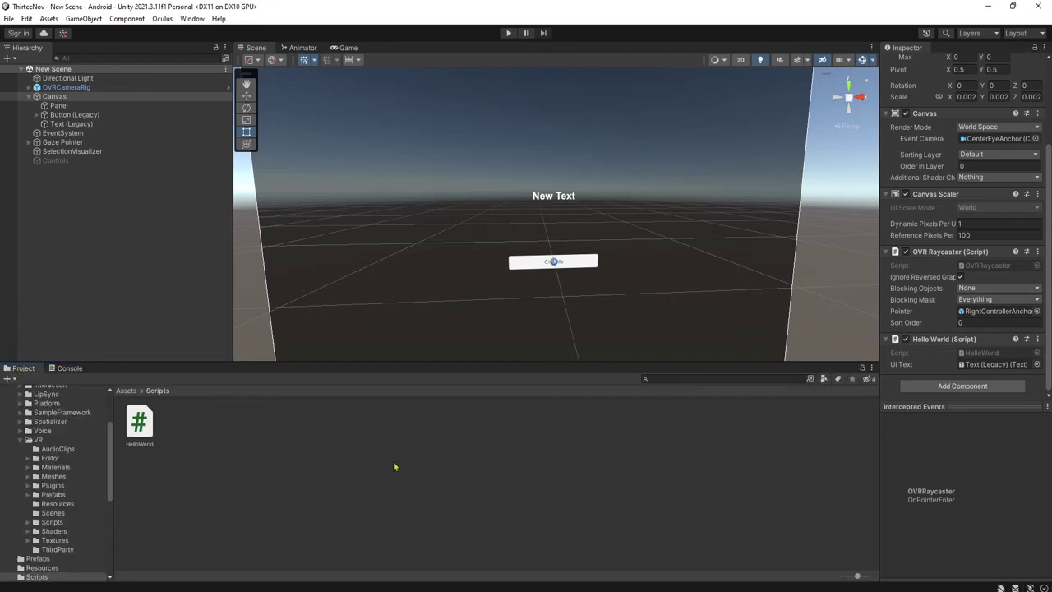
pyautogui.click(263, 461)
pyautogui.scroll(5, 113, 405)
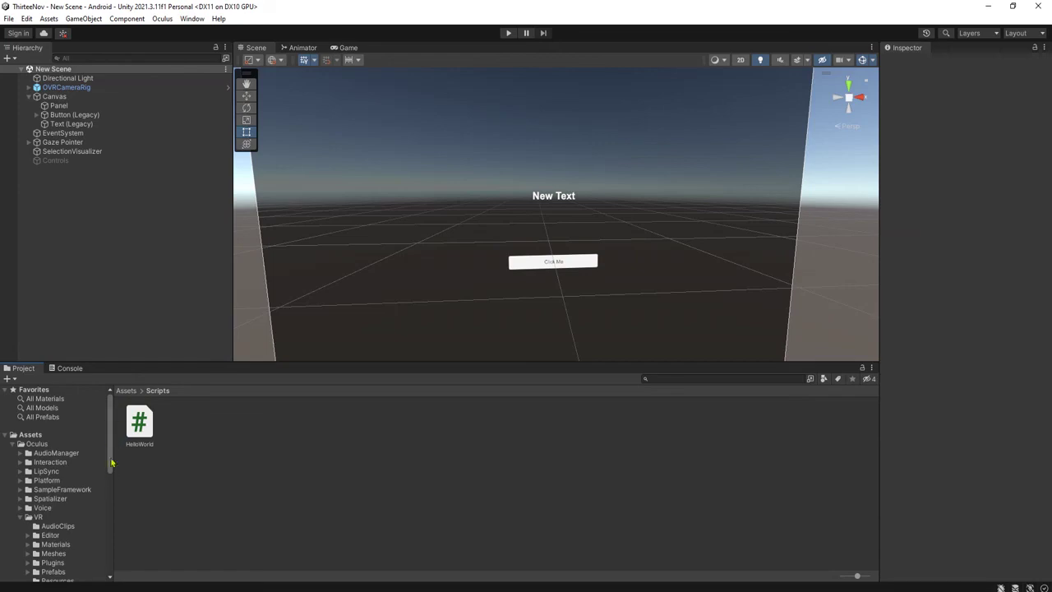
pyautogui.scroll(-5, 113, 487)
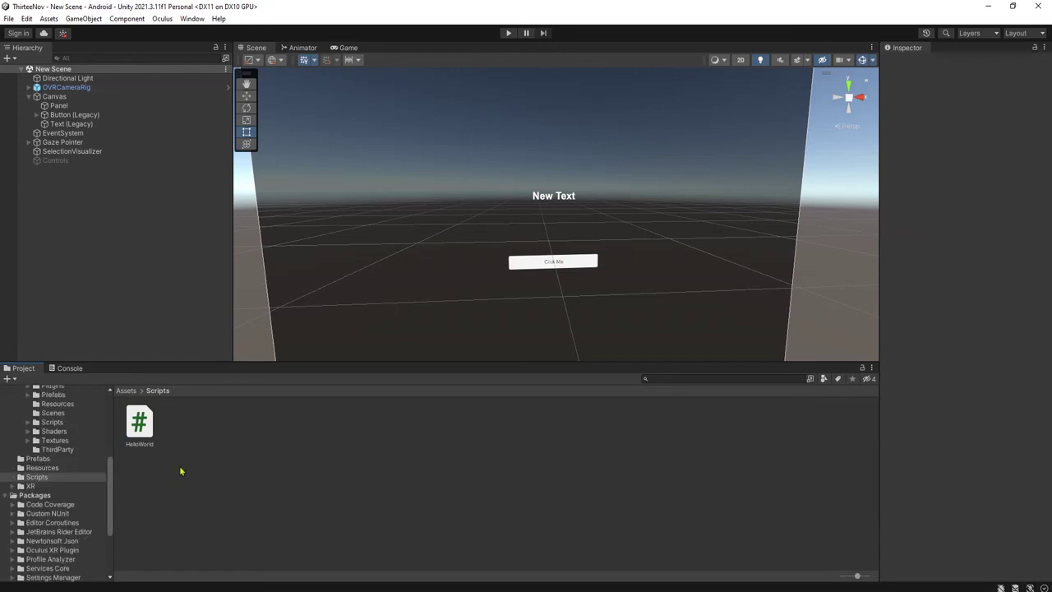